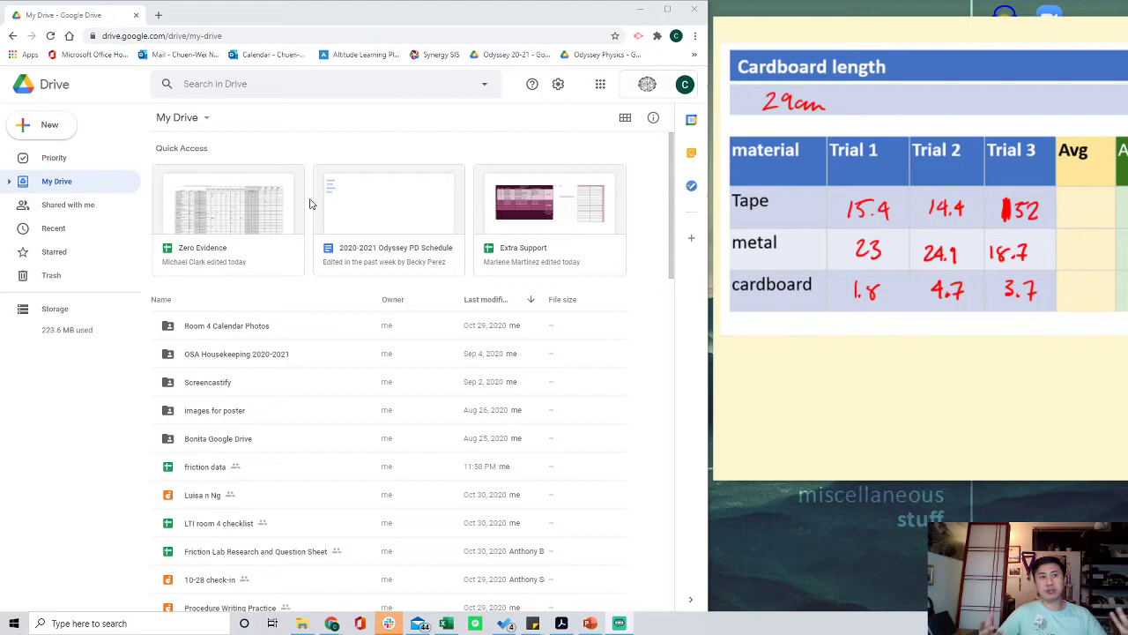
- Create a new blank Google Sheets spreadsheet from Google Drive's New menu
click(50, 126)
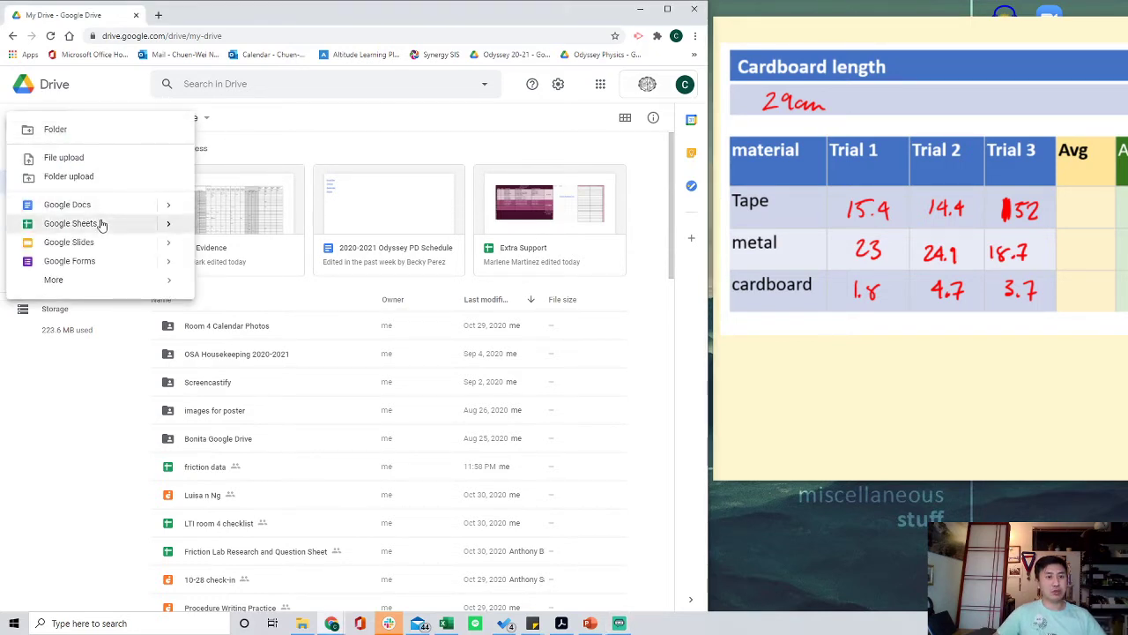
click(70, 223)
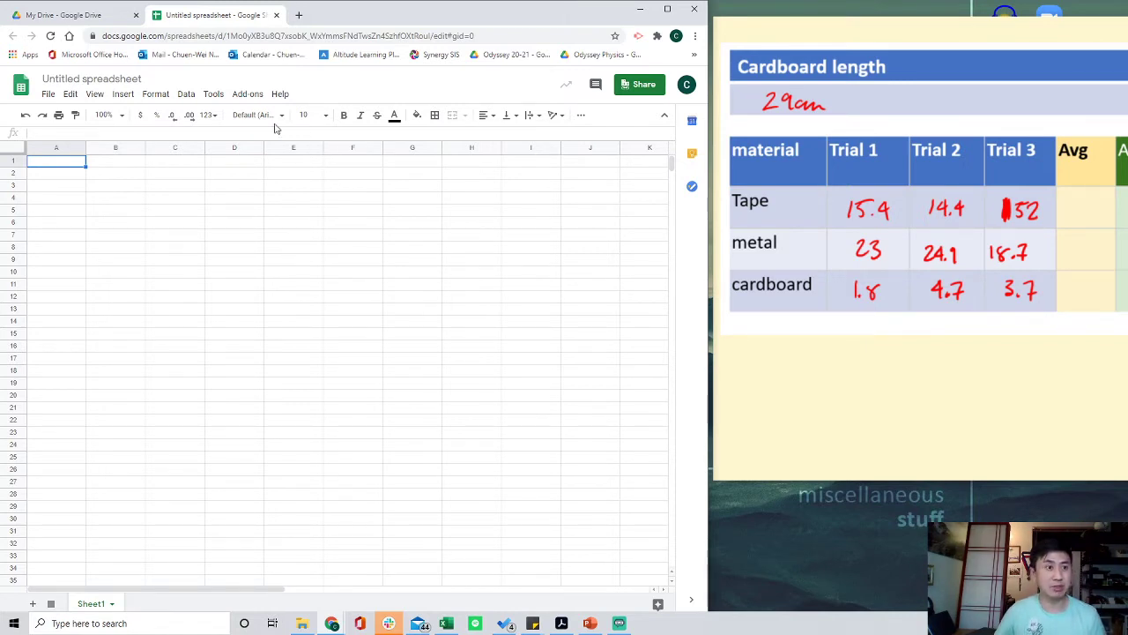
- Change the spreadsheet title from Untitled spreadsheet to 'Friction Data'
click(141, 78)
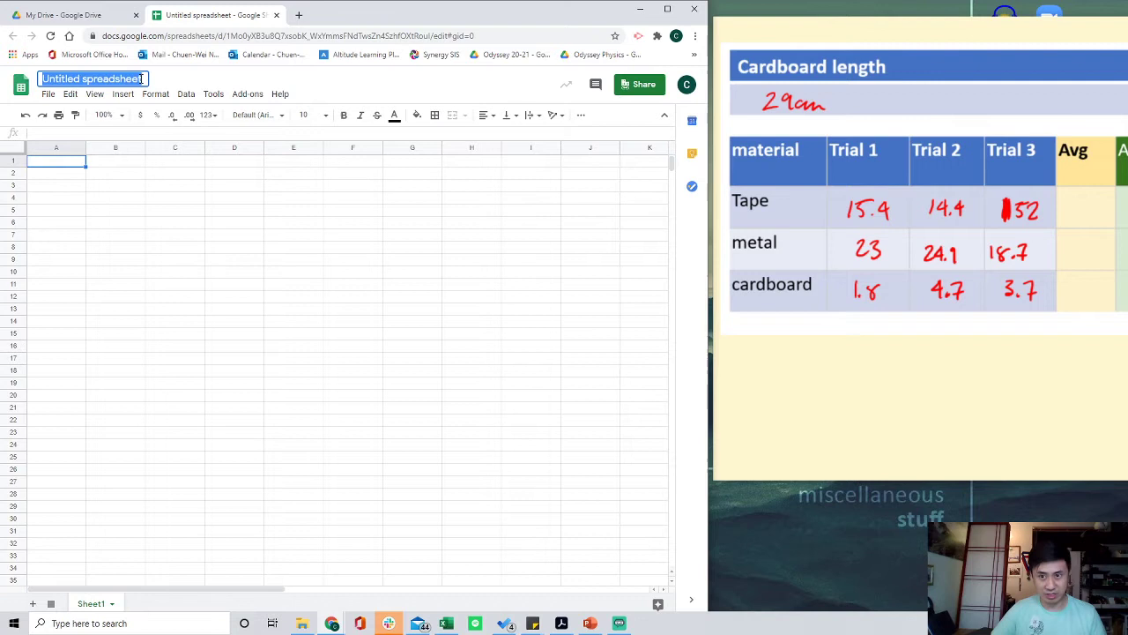
text(Fr)
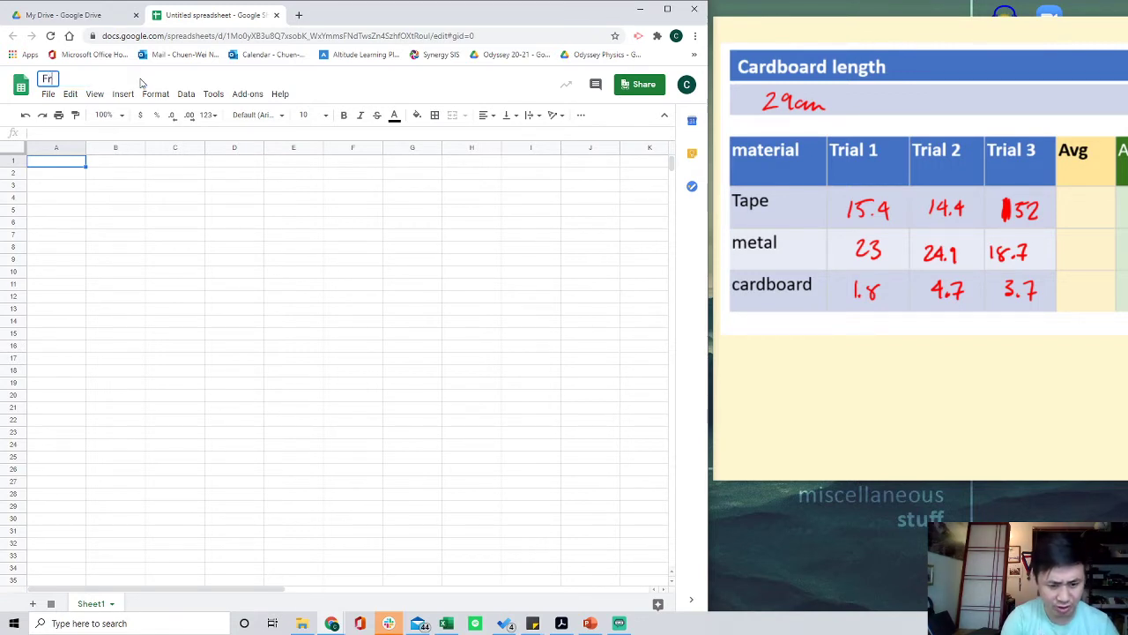
text(iction)
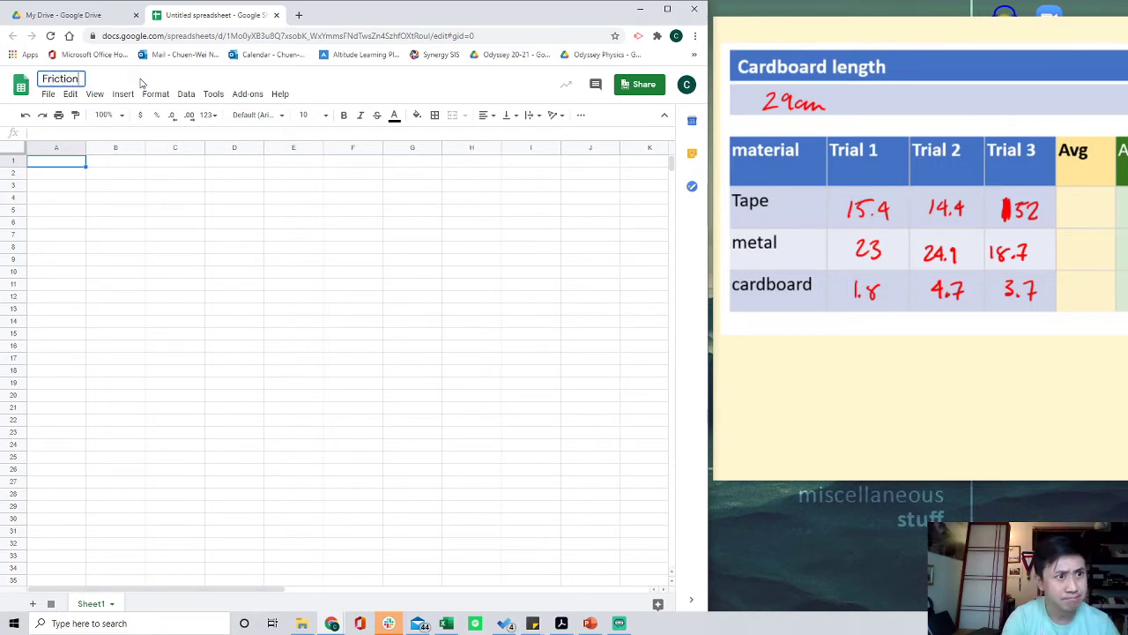
text( Data)
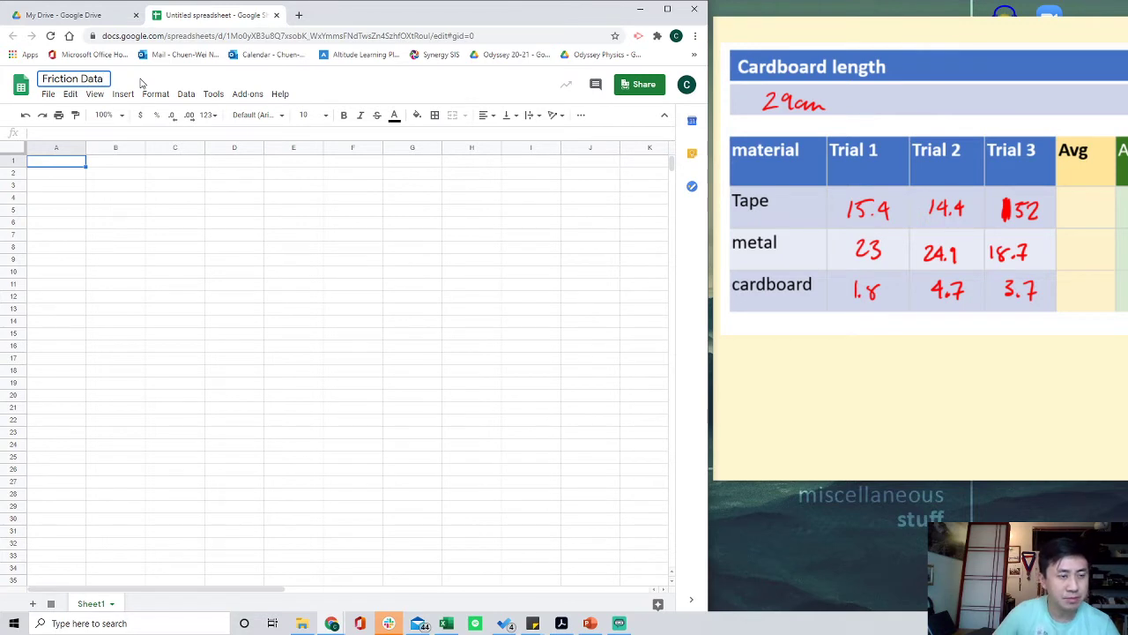
click(170, 187)
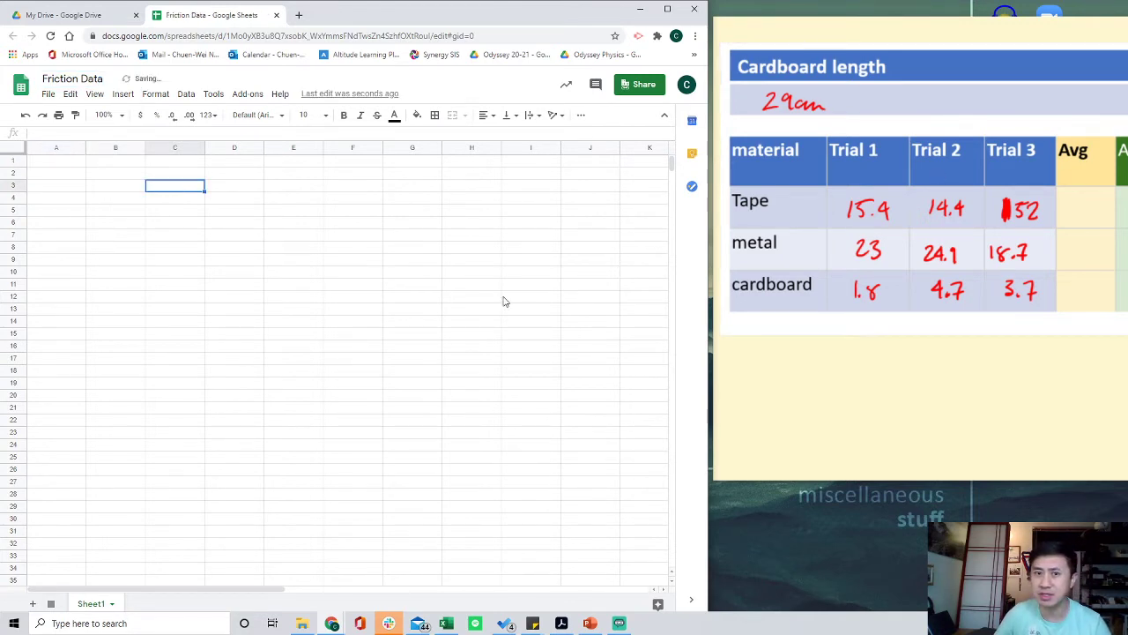
- Enter 'cardboard length' in A1 and zoom the sheet to 150%
click(69, 165)
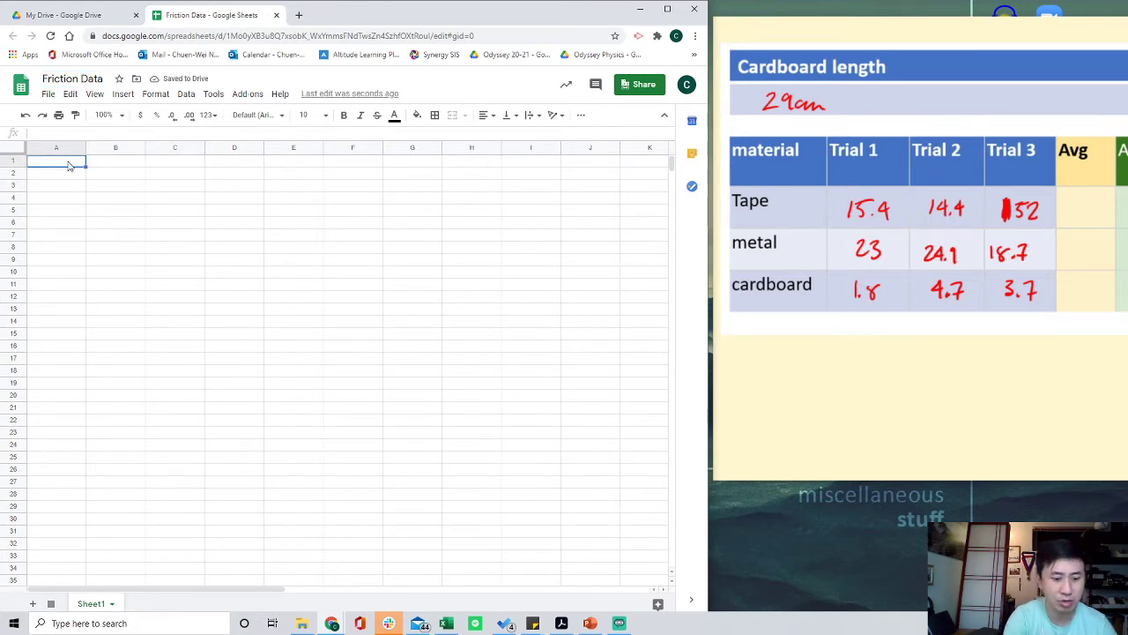
text(cardboard le)
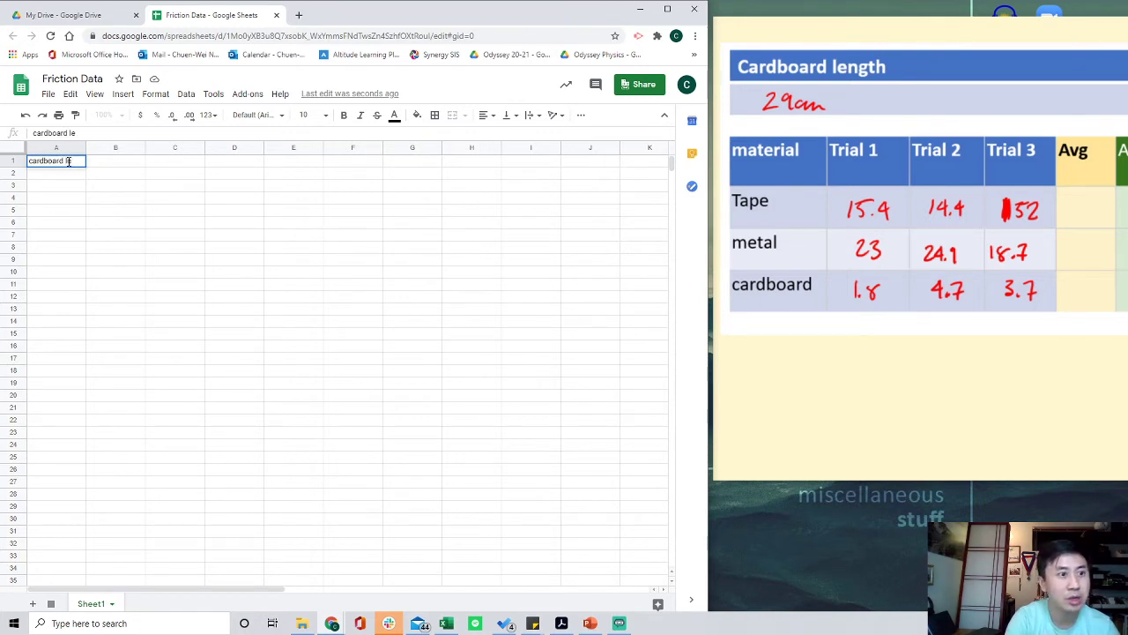
text(ngth)
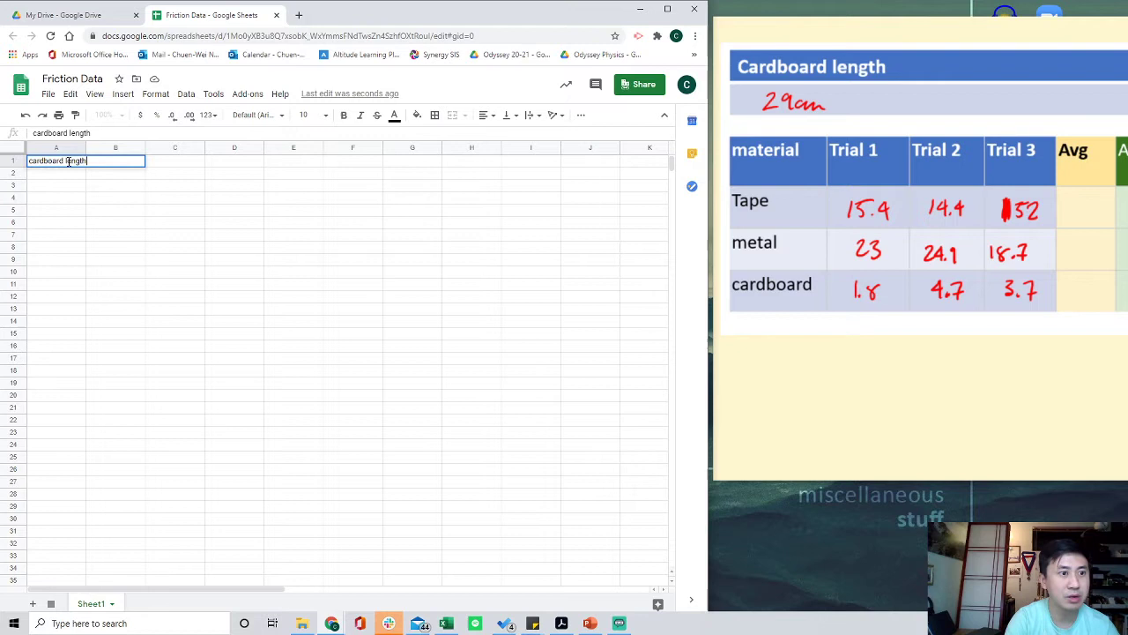
key(Return)
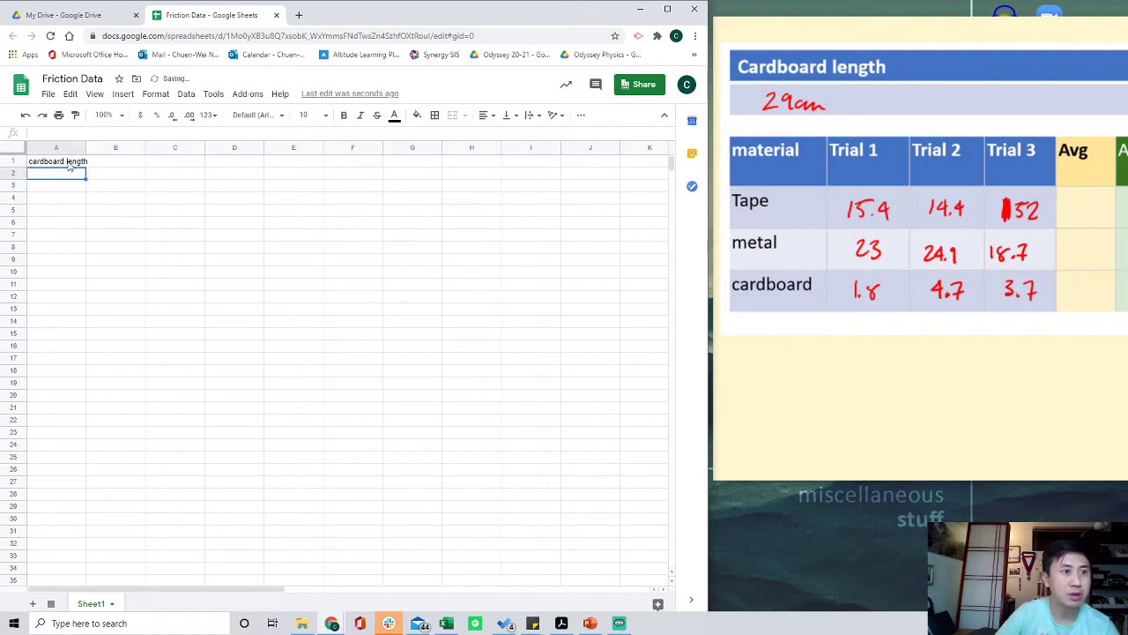
click(120, 115)
click(108, 230)
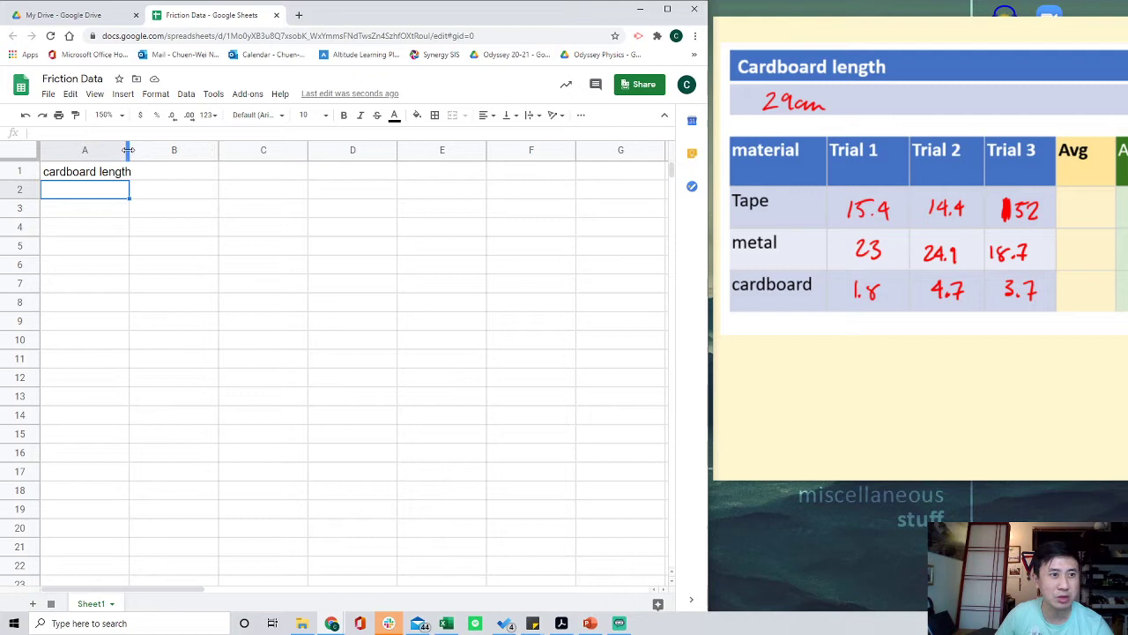
- Widen column A to fit 'cardboard length' and enter 29 in A2
mouse_move(128, 150)
mouse_down()
mouse_move(151, 150)
mouse_move(134, 150)
mouse_up()
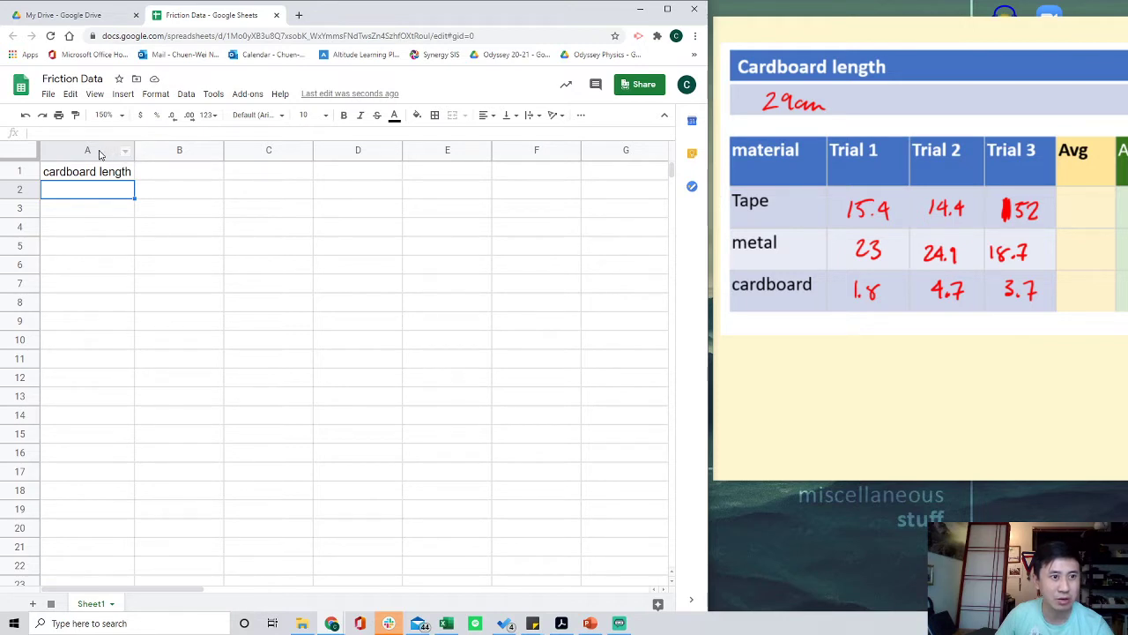
click(126, 152)
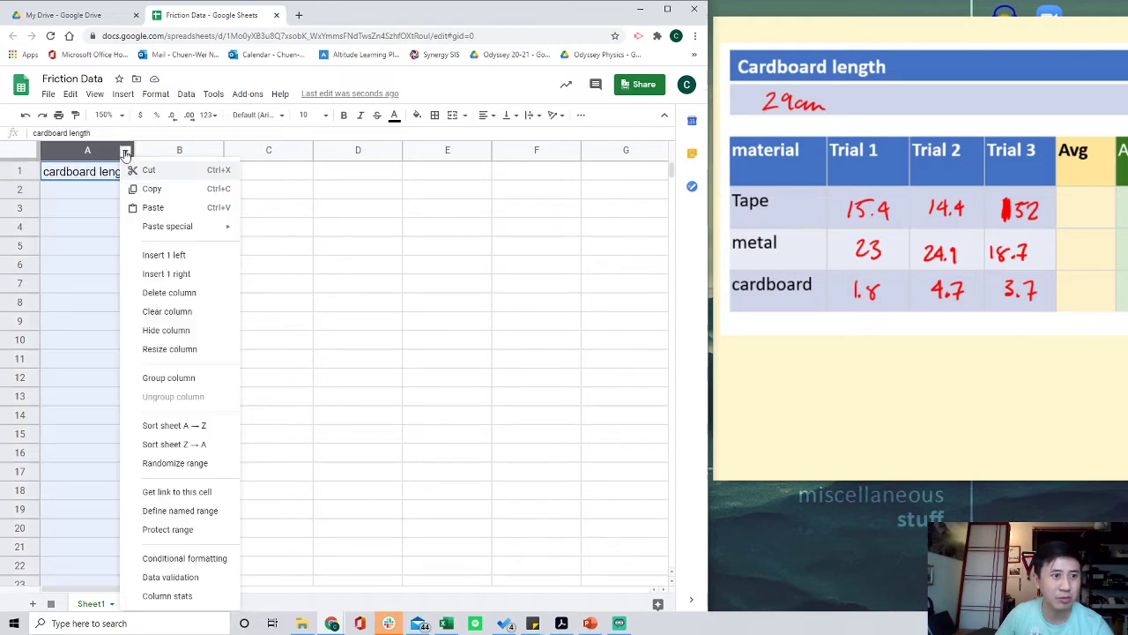
click(126, 152)
click(127, 153)
click(141, 152)
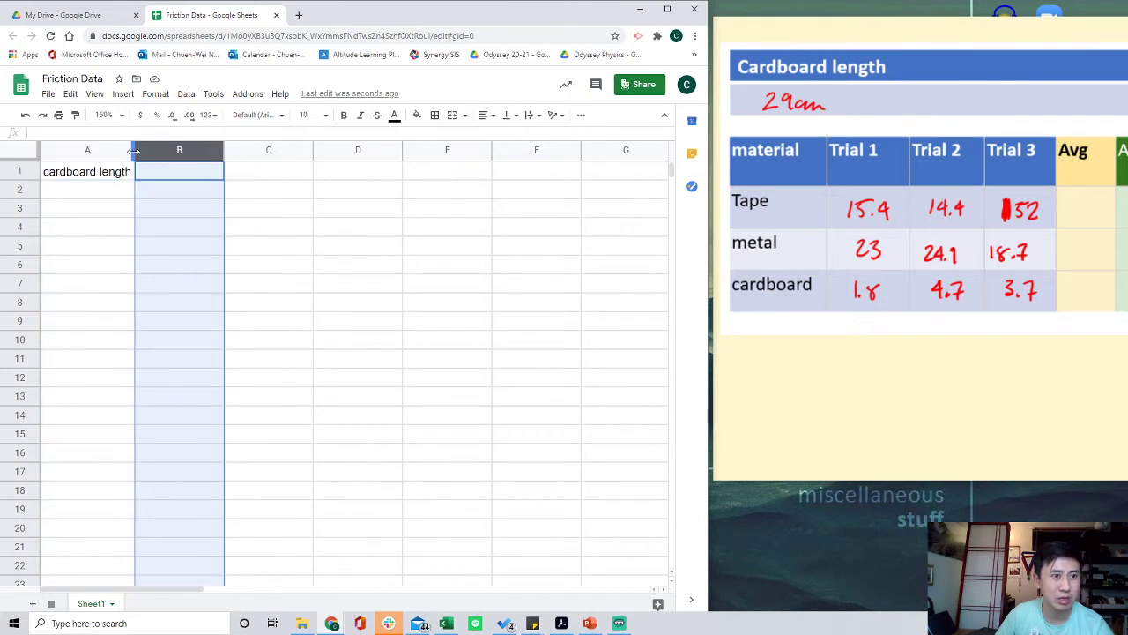
drag(134, 151, 194, 154)
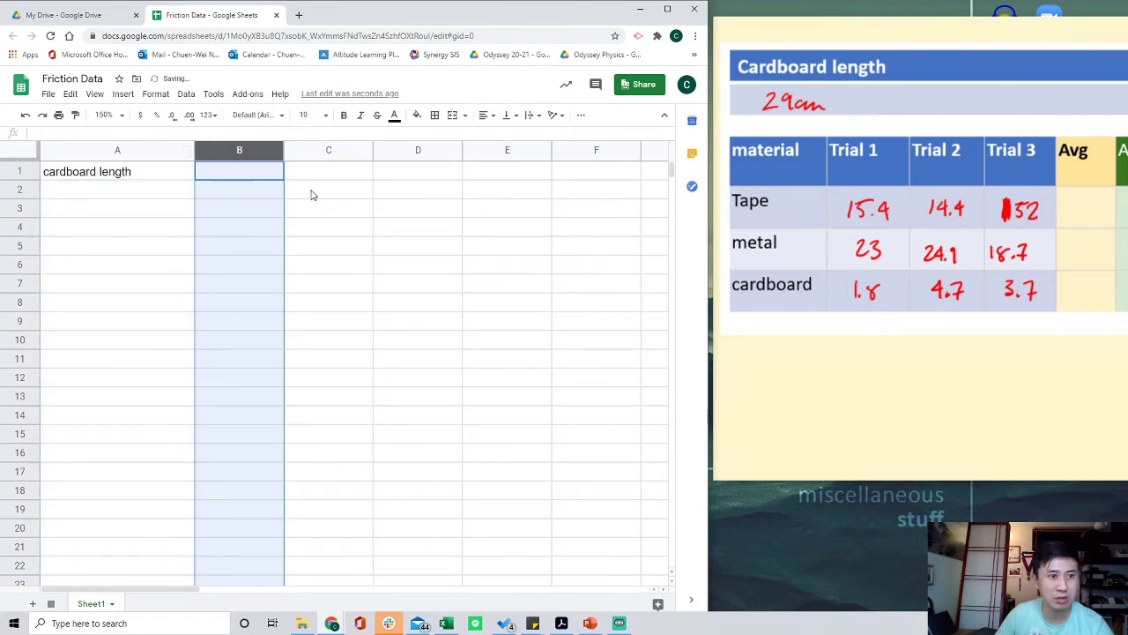
click(151, 193)
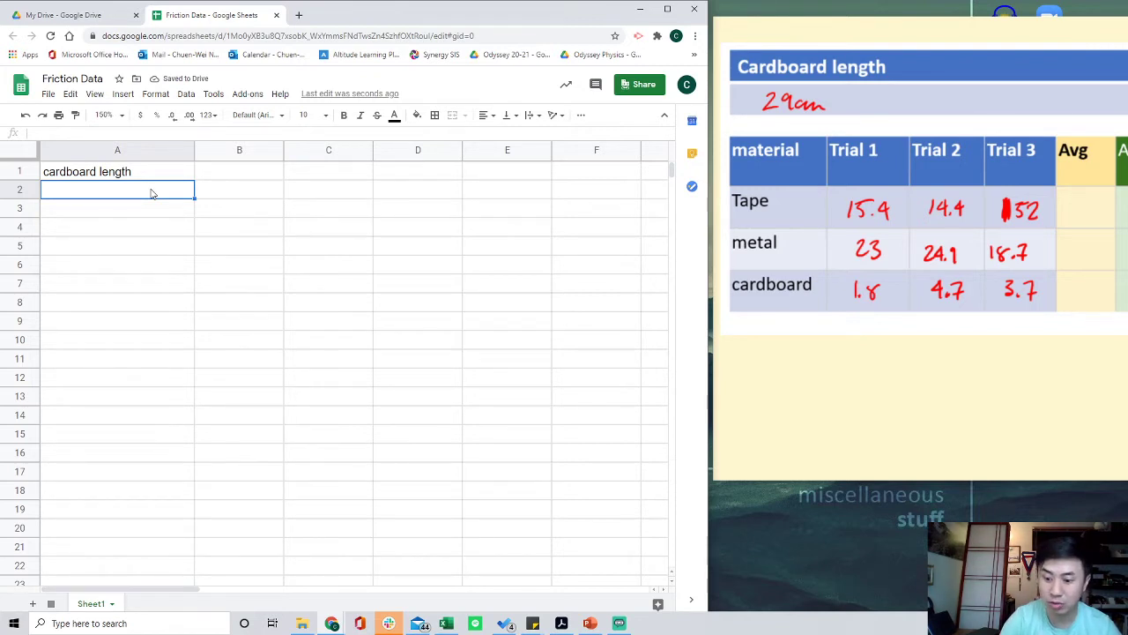
text(29)
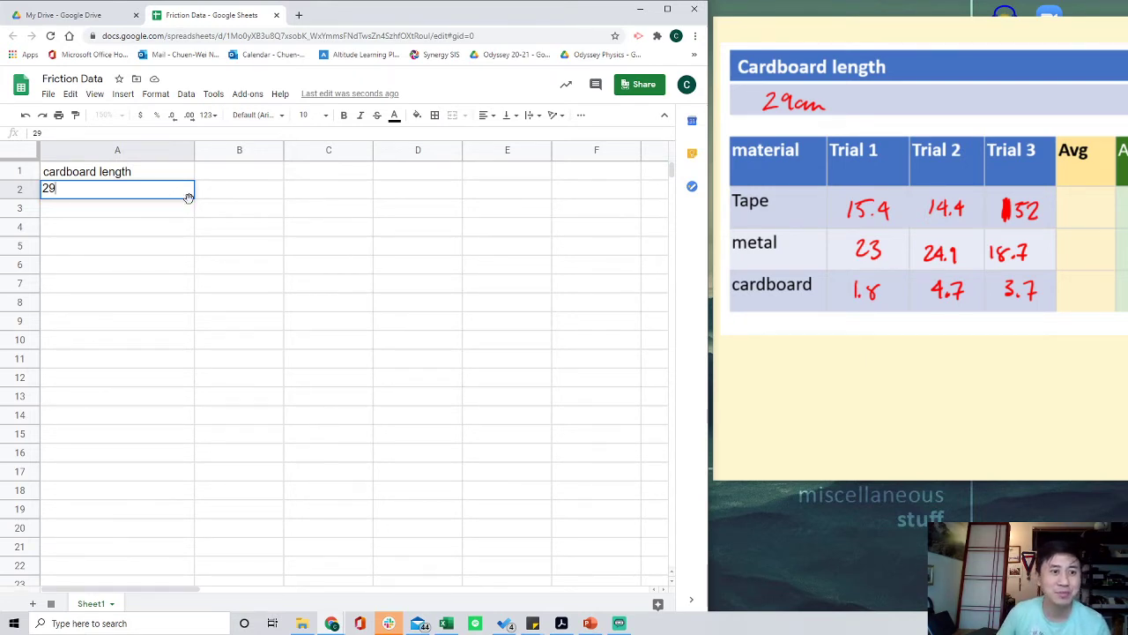
- Enter headers material, trial 1 and trial 2 in B3:D3, fixing D3's typo
click(244, 211)
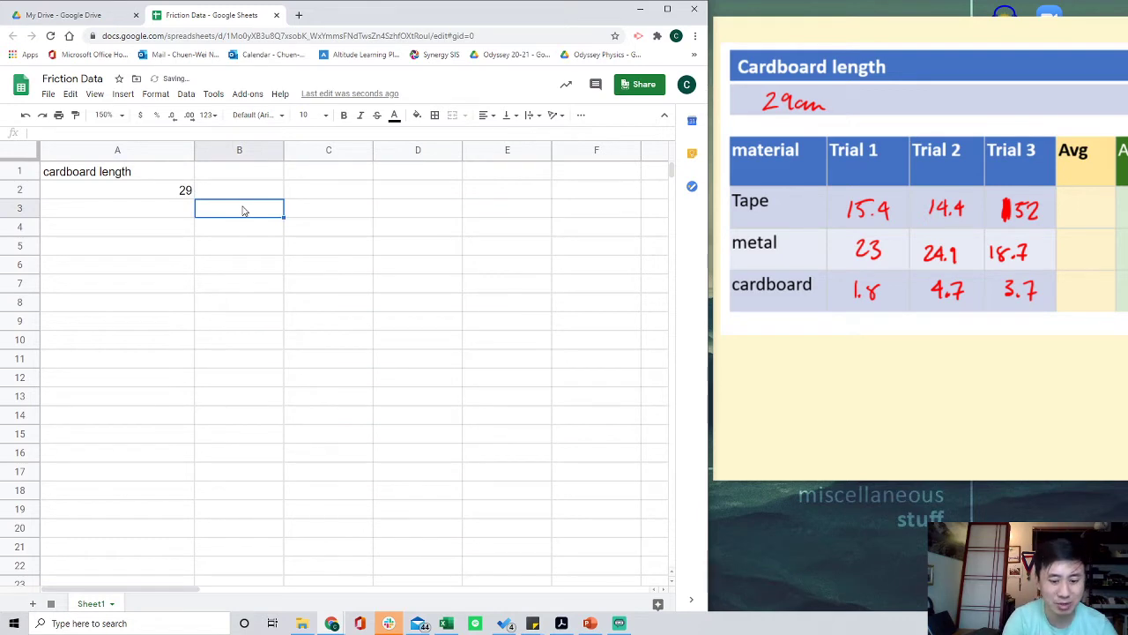
text(material)
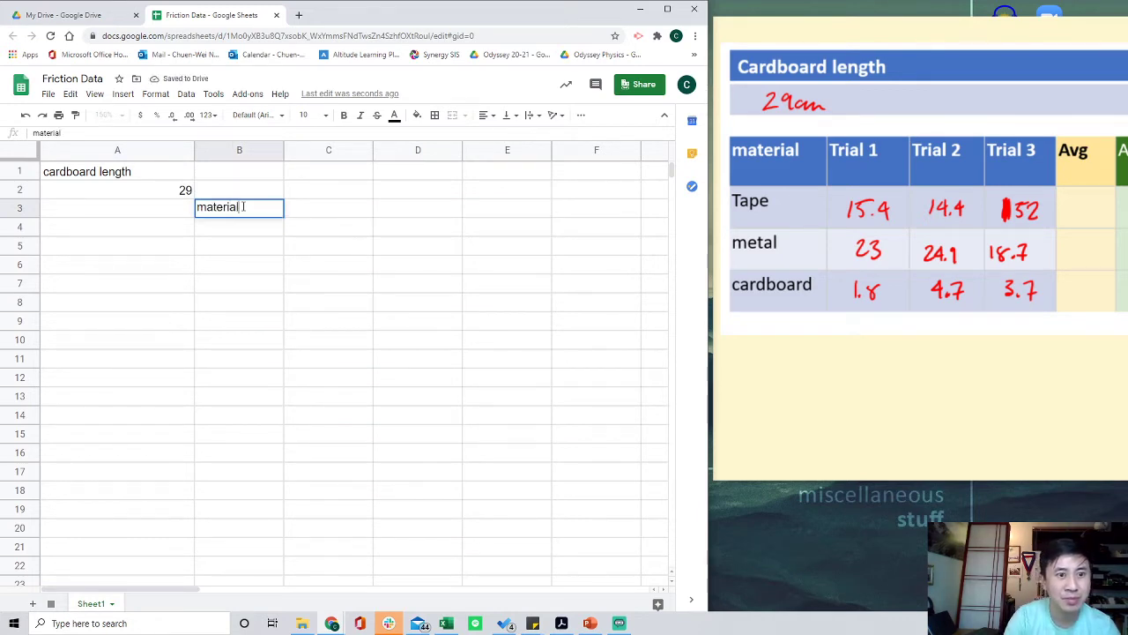
key(Tab)
text(tria)
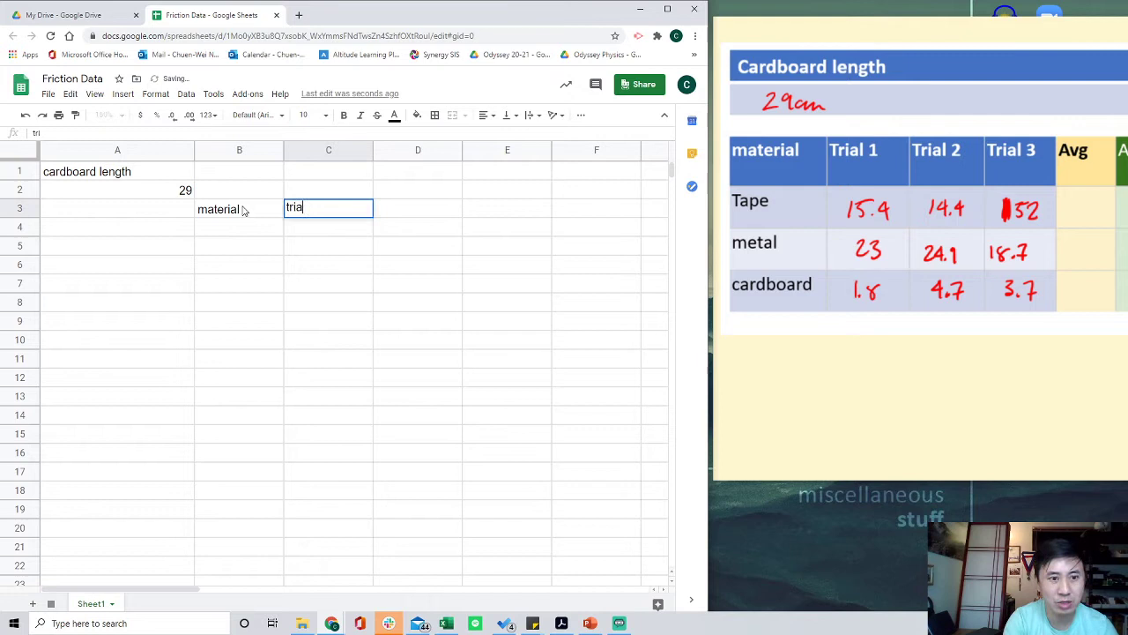
text(l 1)
key(Tab)
text(tr)
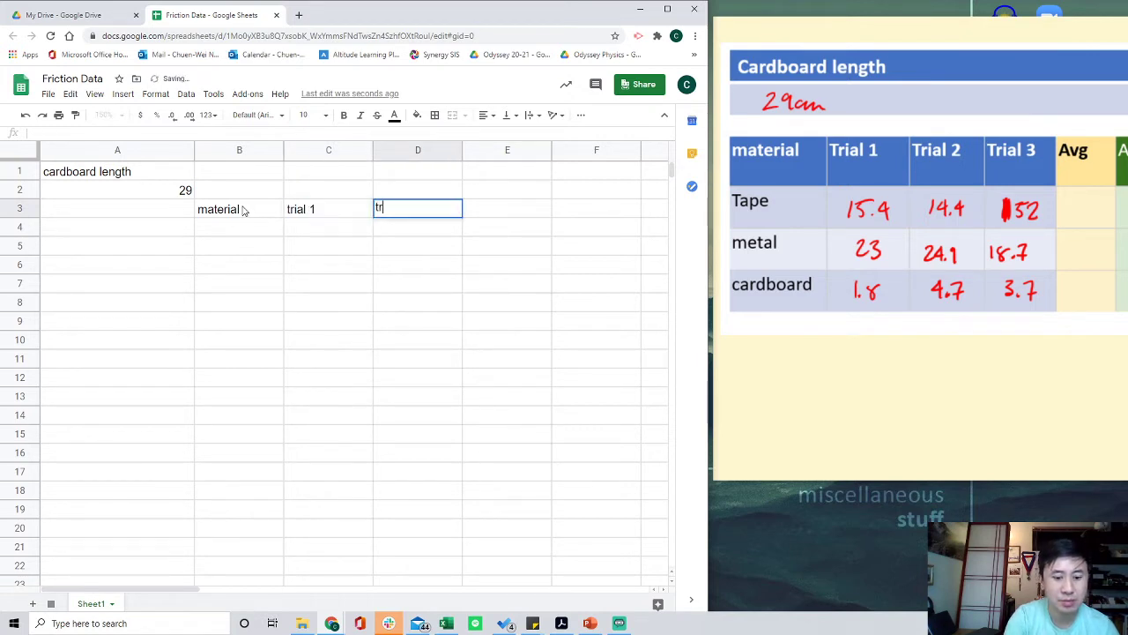
text(ial3)
key(Tab)
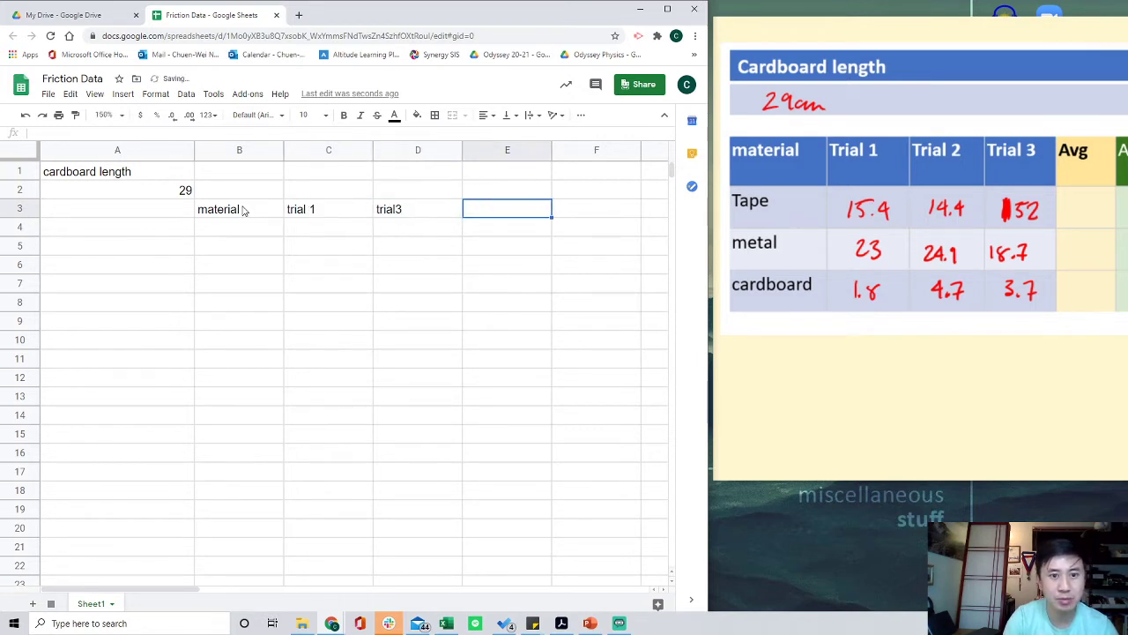
key(Left)
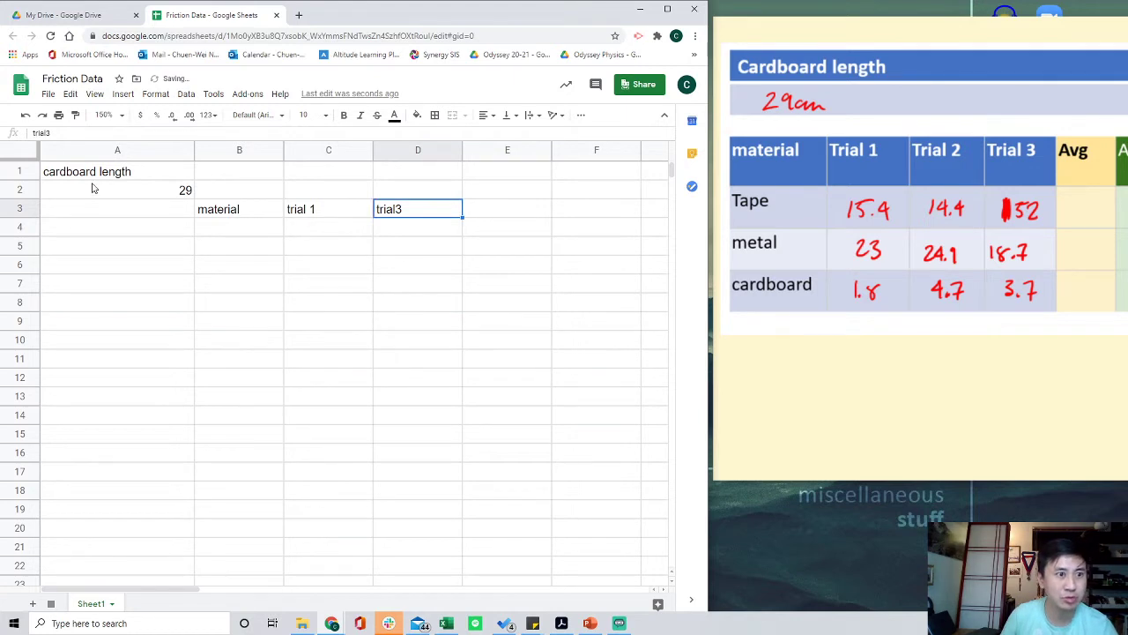
click(89, 133)
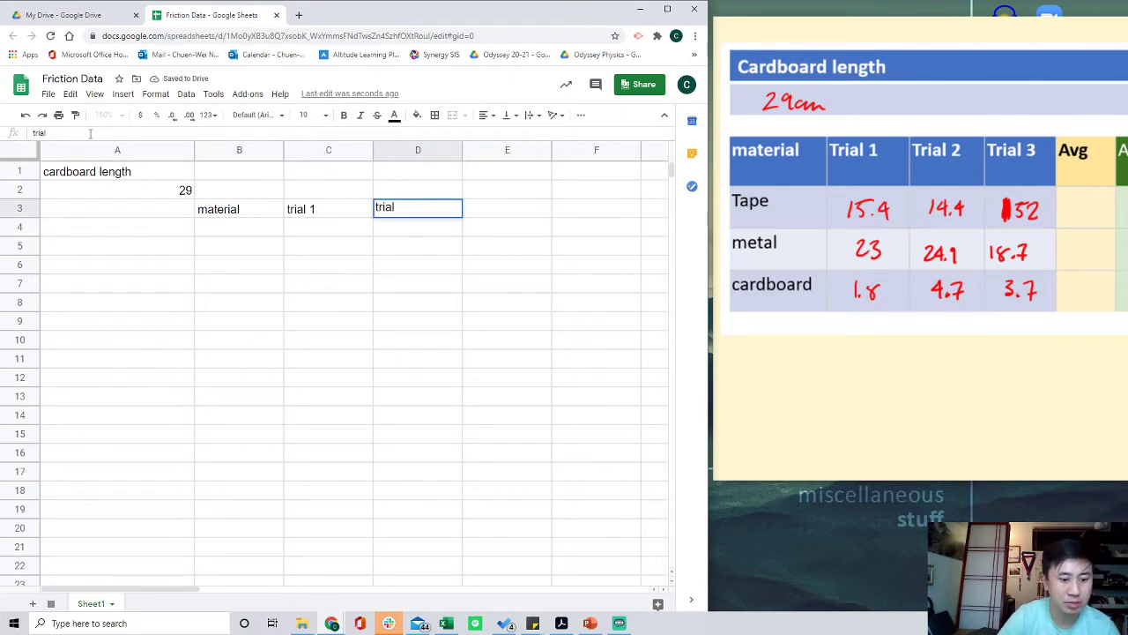
click(523, 209)
- Add headers trial 3, avg, angle and friction coefficient in E3:H3
text(tr)
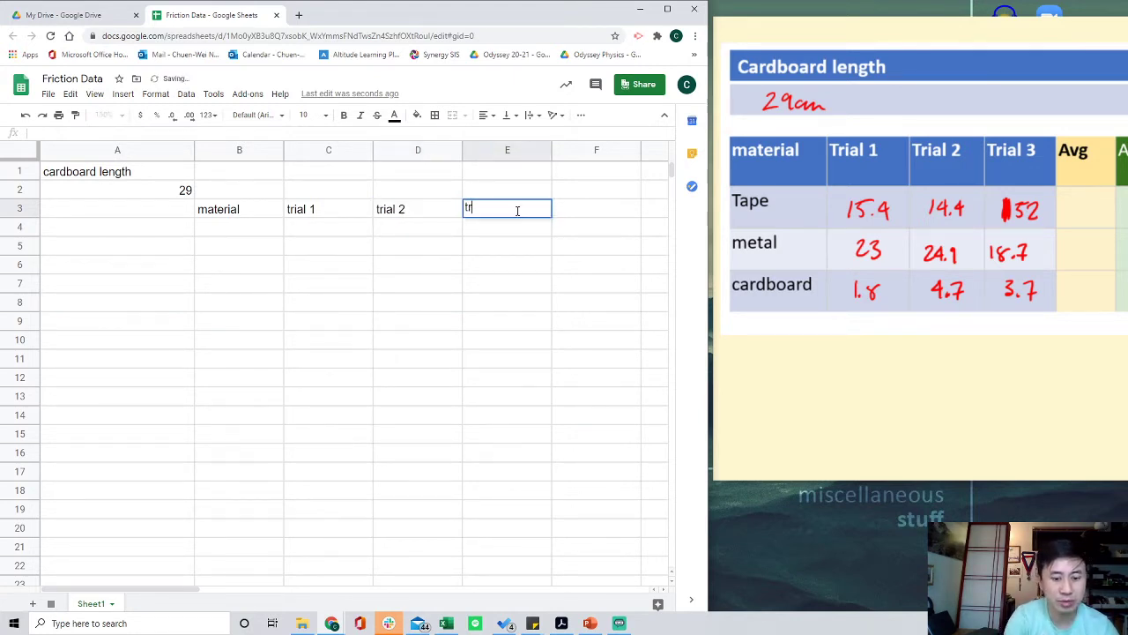
text(ial 3)
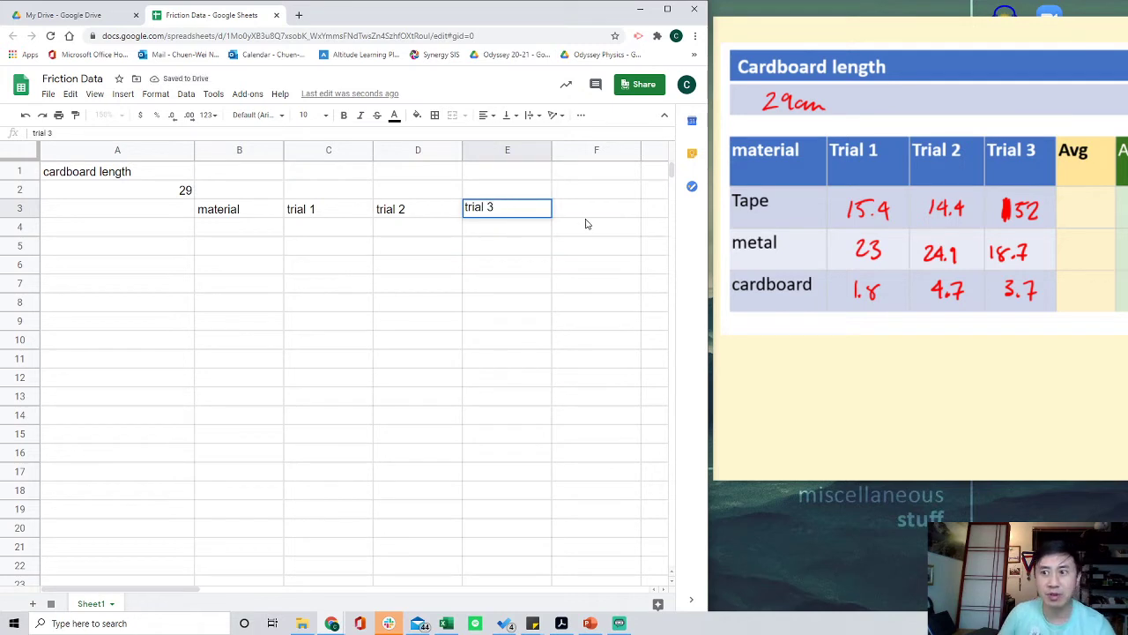
click(605, 215)
text(av)
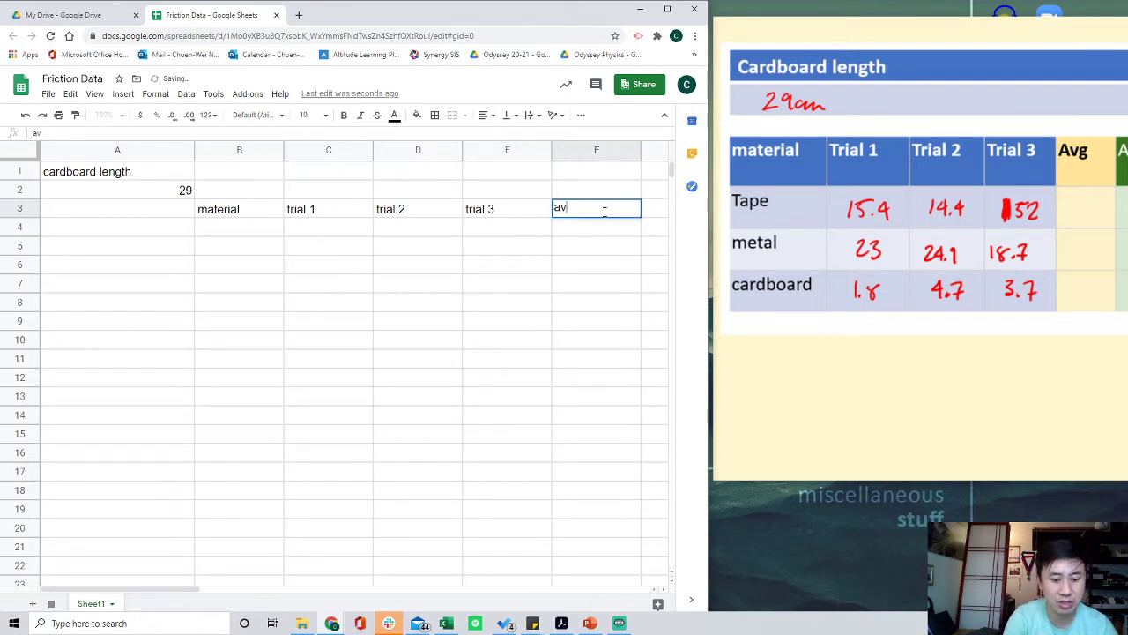
text(g)
key(Tab)
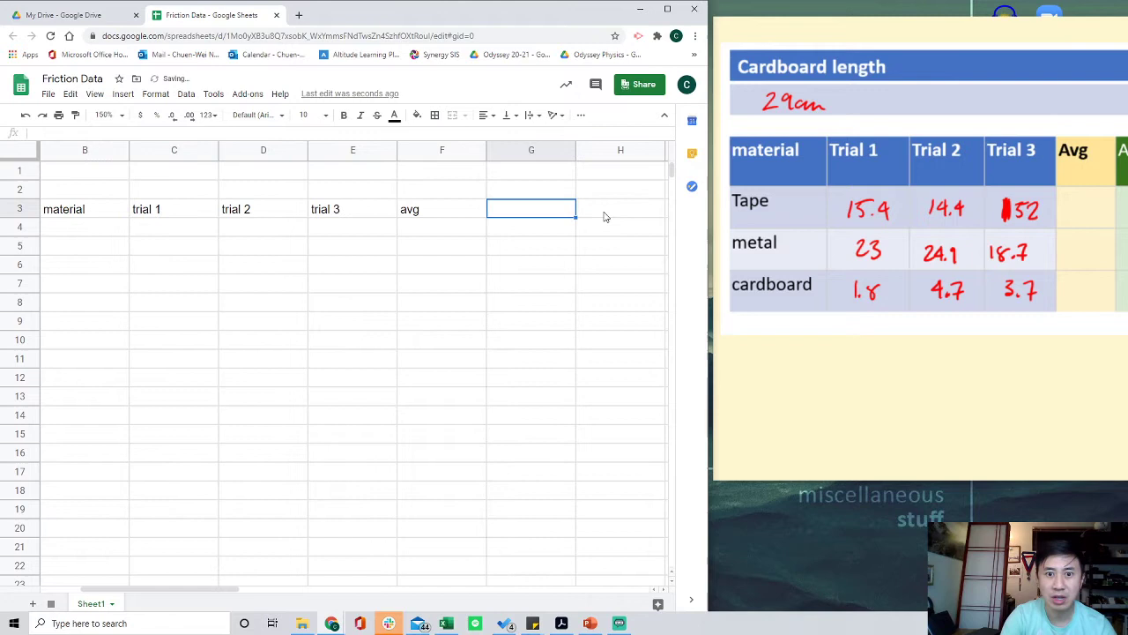
text(angle)
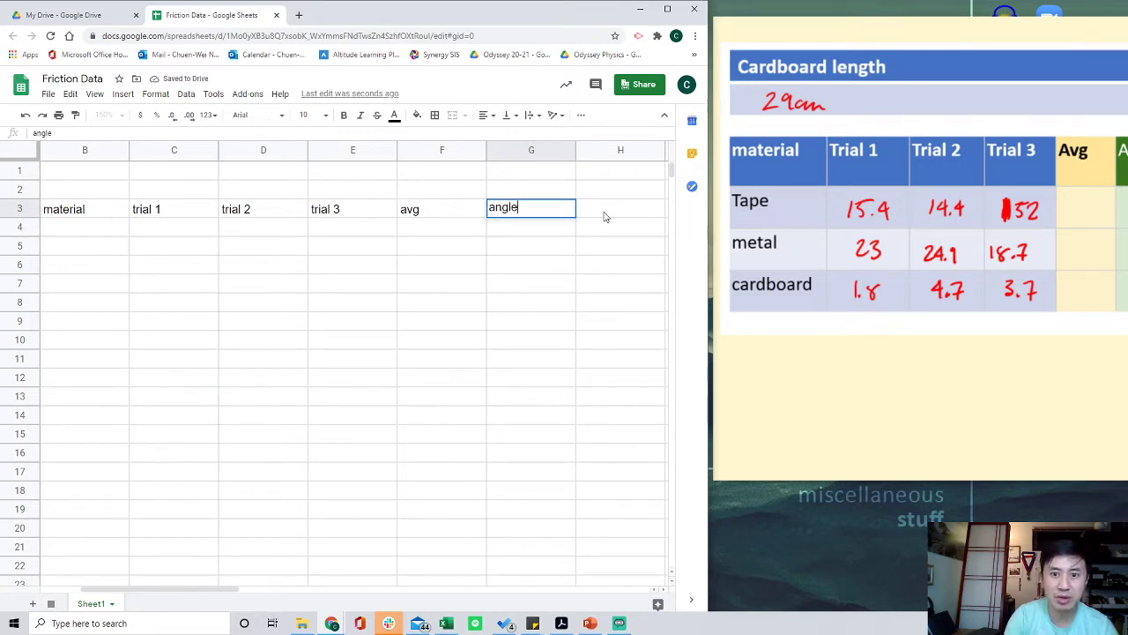
key(Tab)
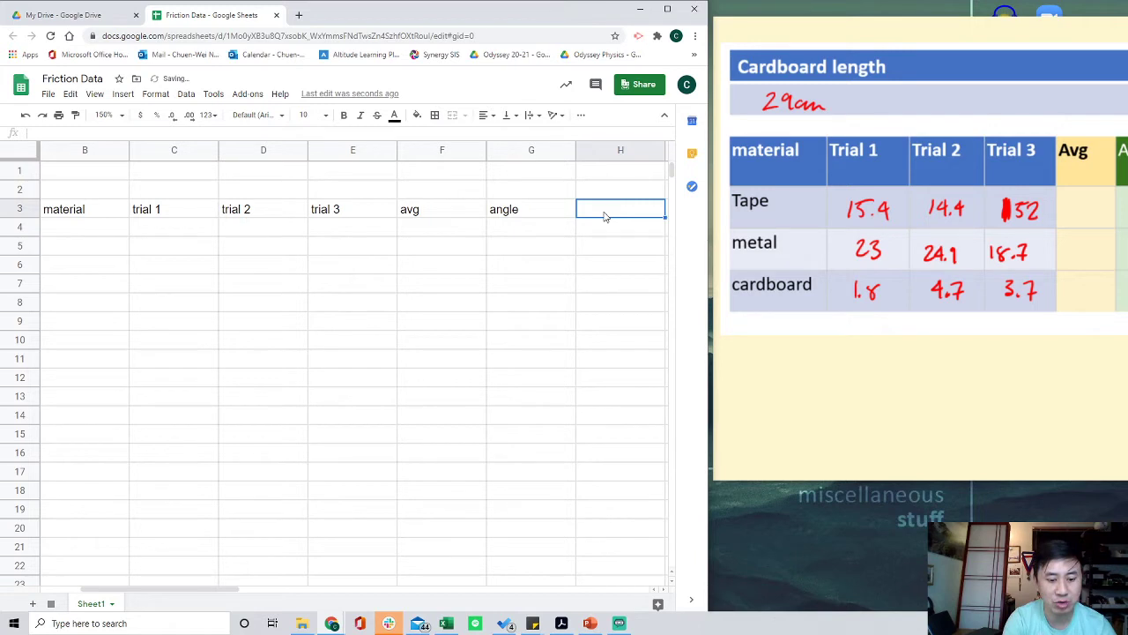
text(friction co)
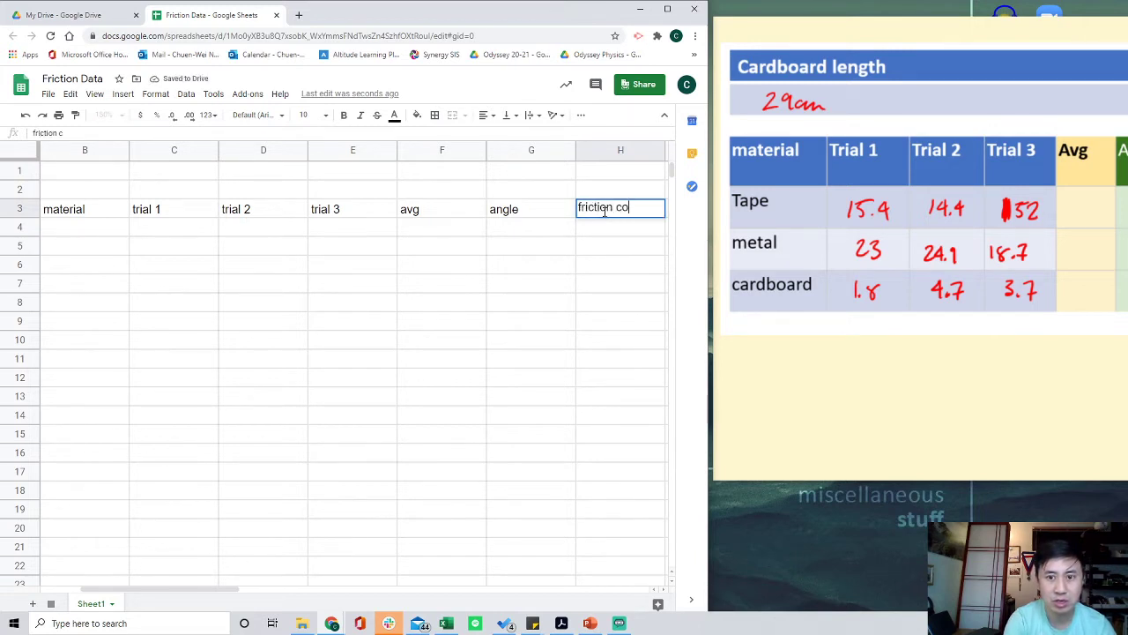
text(effi)
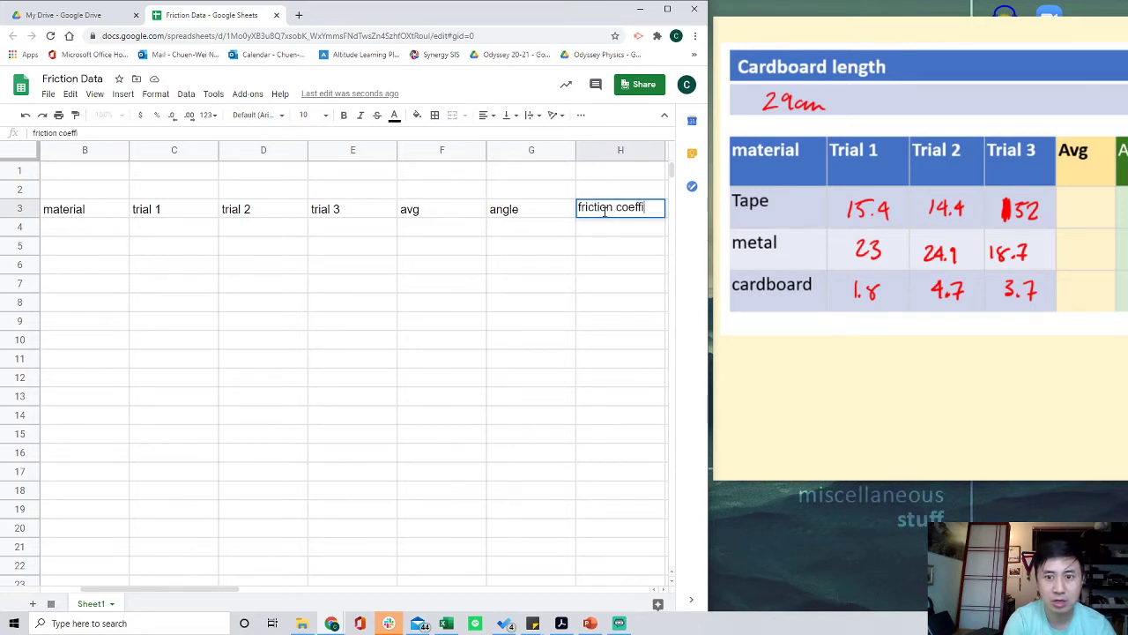
text(cient)
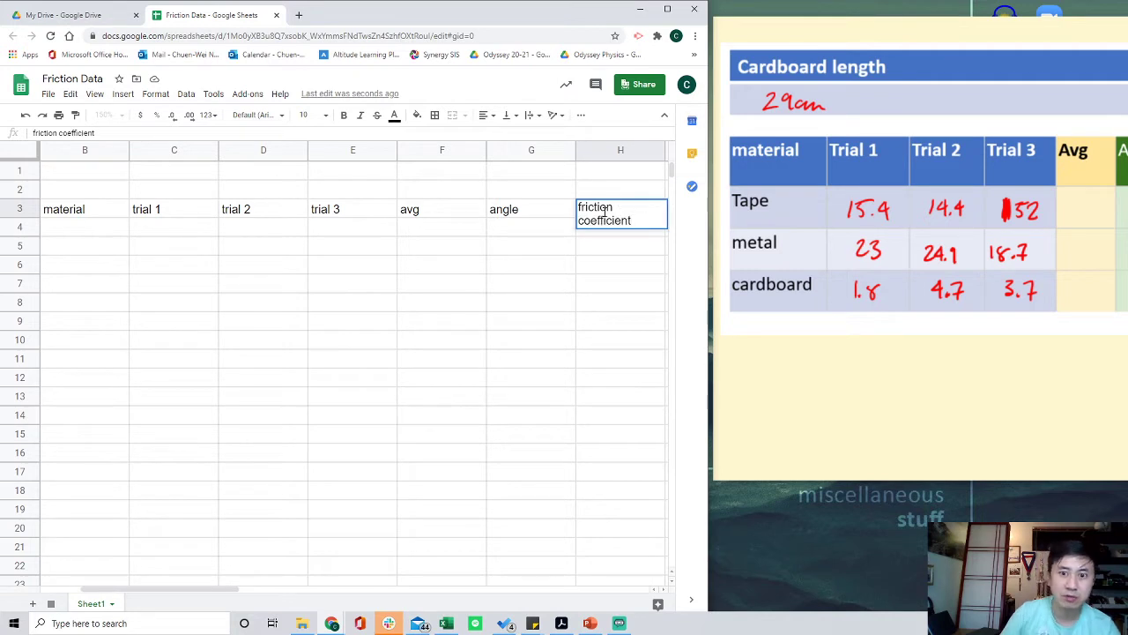
click(607, 273)
- Type tape, metal and cardboard into B4:B6
click(106, 227)
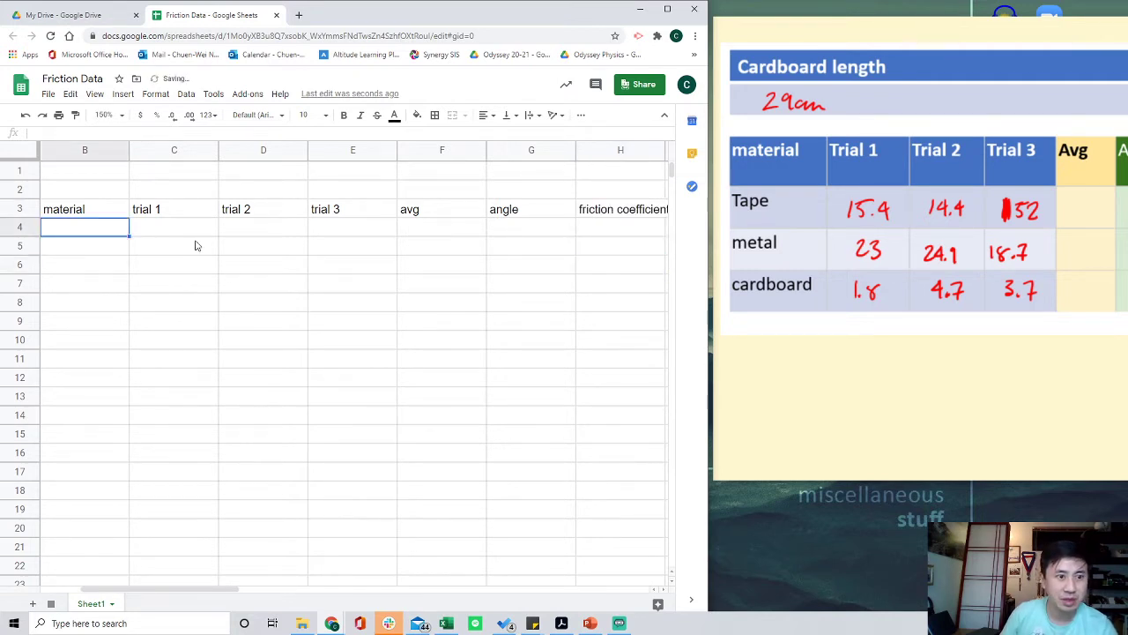
drag(209, 590, 187, 590)
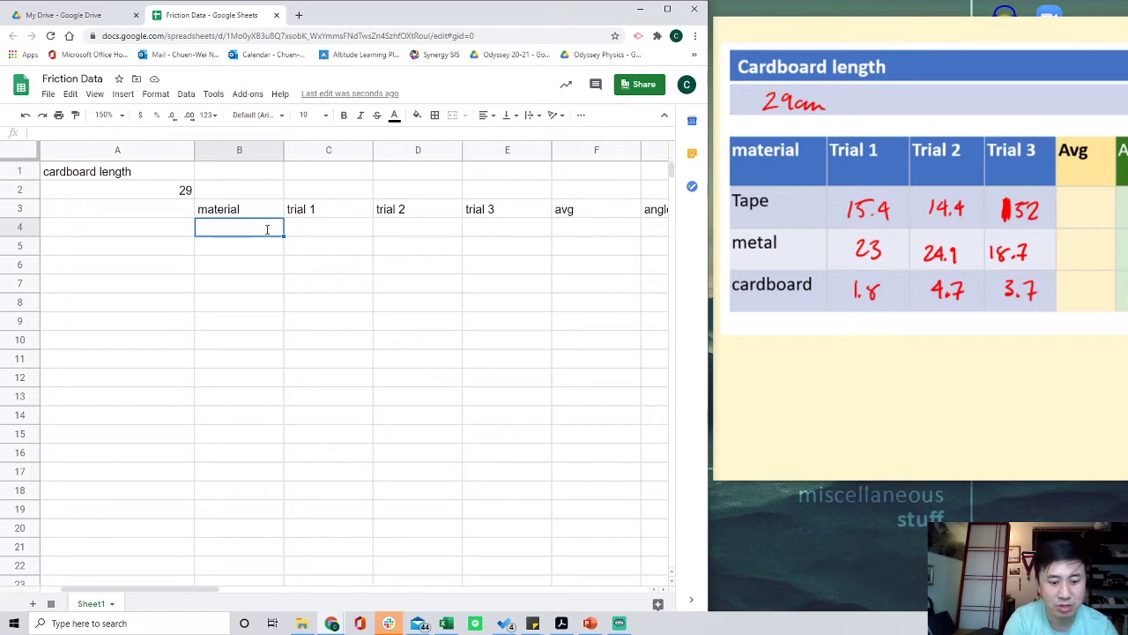
text(tape)
key(Return)
text(metal)
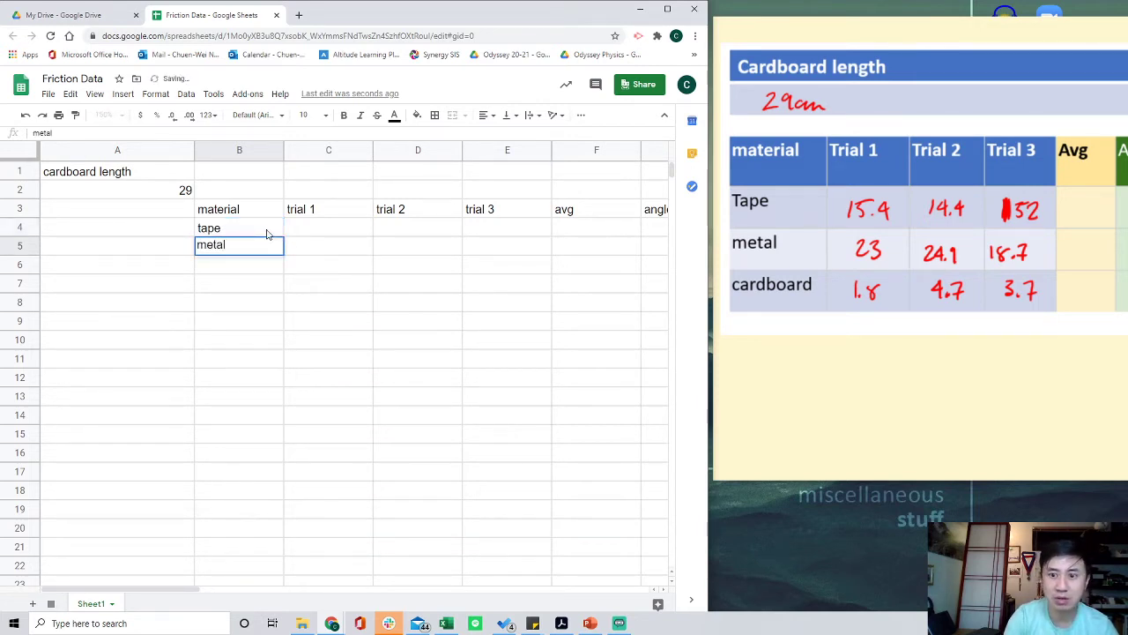
key(Return)
text(car)
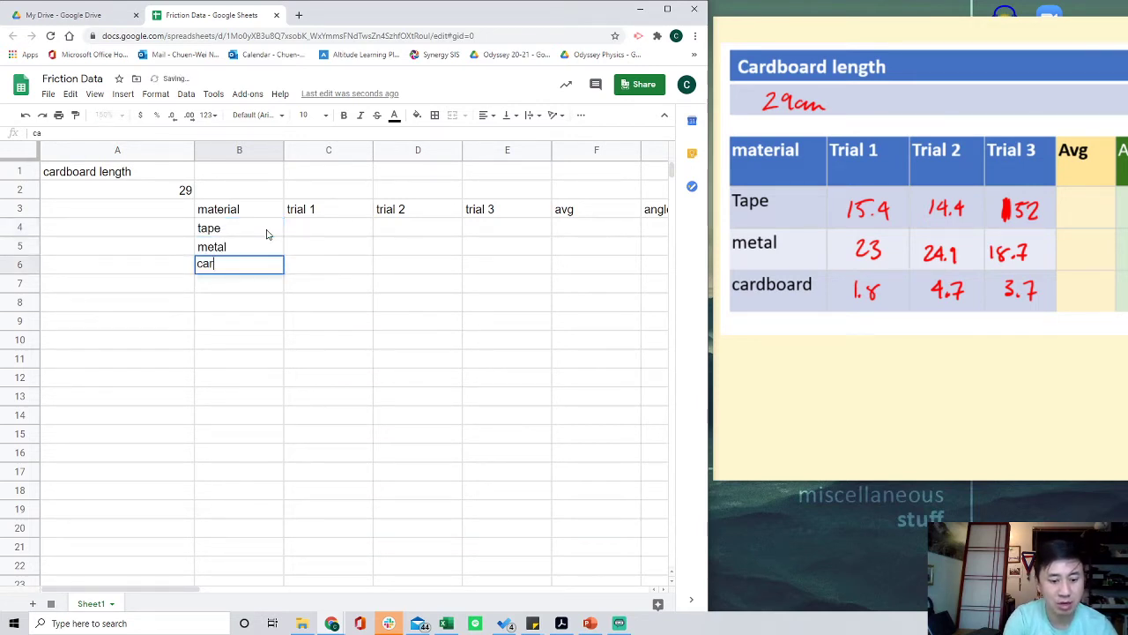
text(dboard)
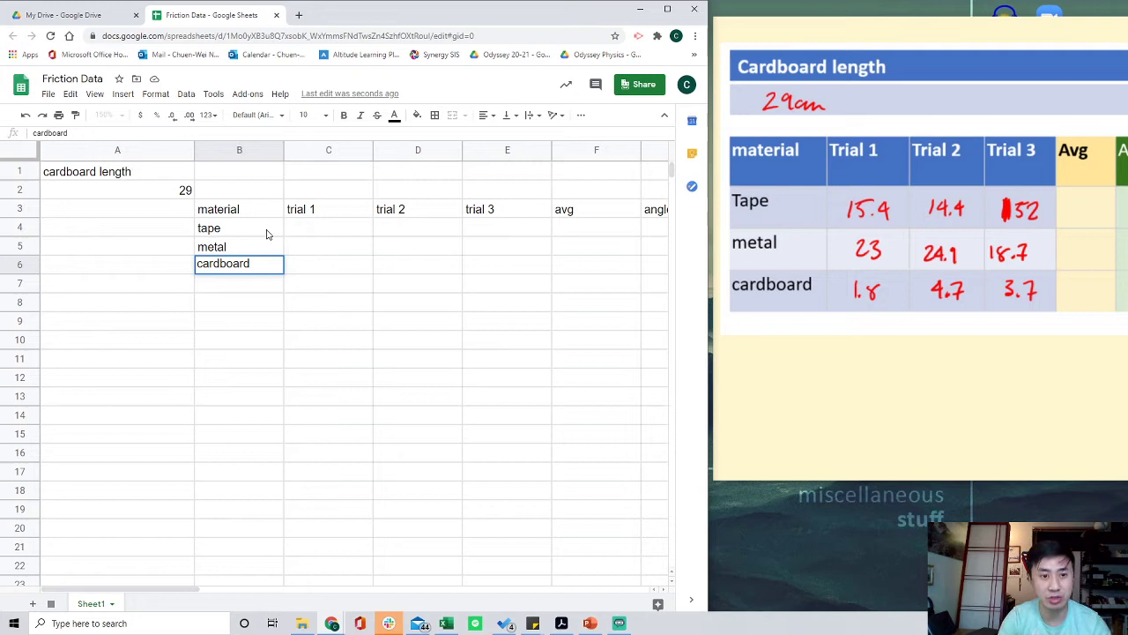
key(Tab)
key(Up)
key(Up)
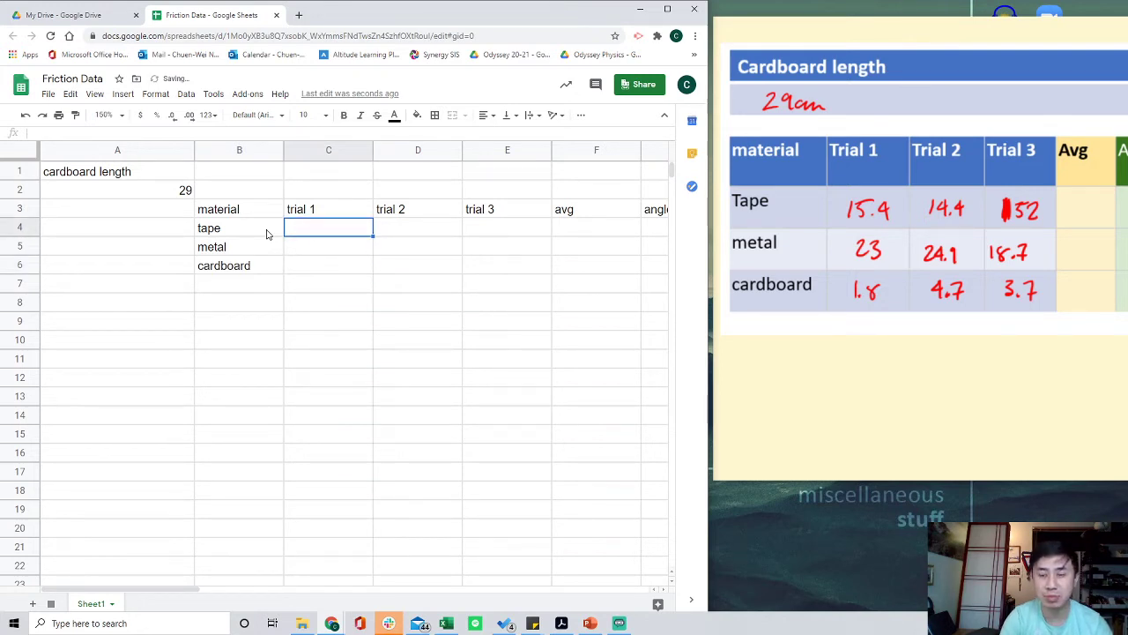
- Enter trial 1 readings: tape 15.4, metal 23, cardboard 1.8
text(15.4)
key(Return)
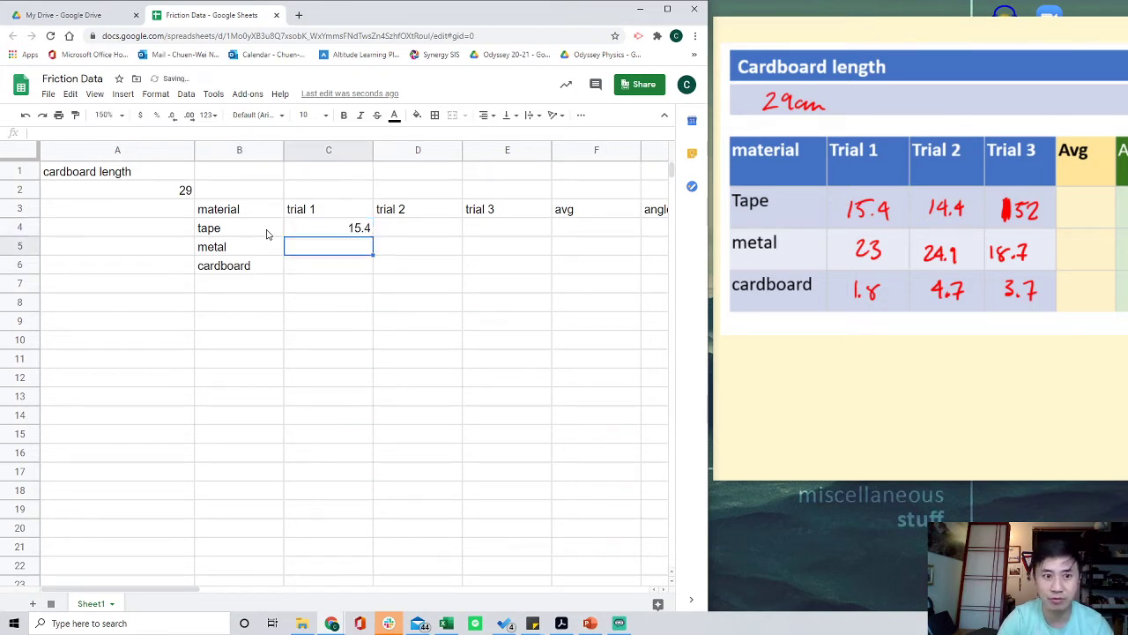
text(23)
key(Return)
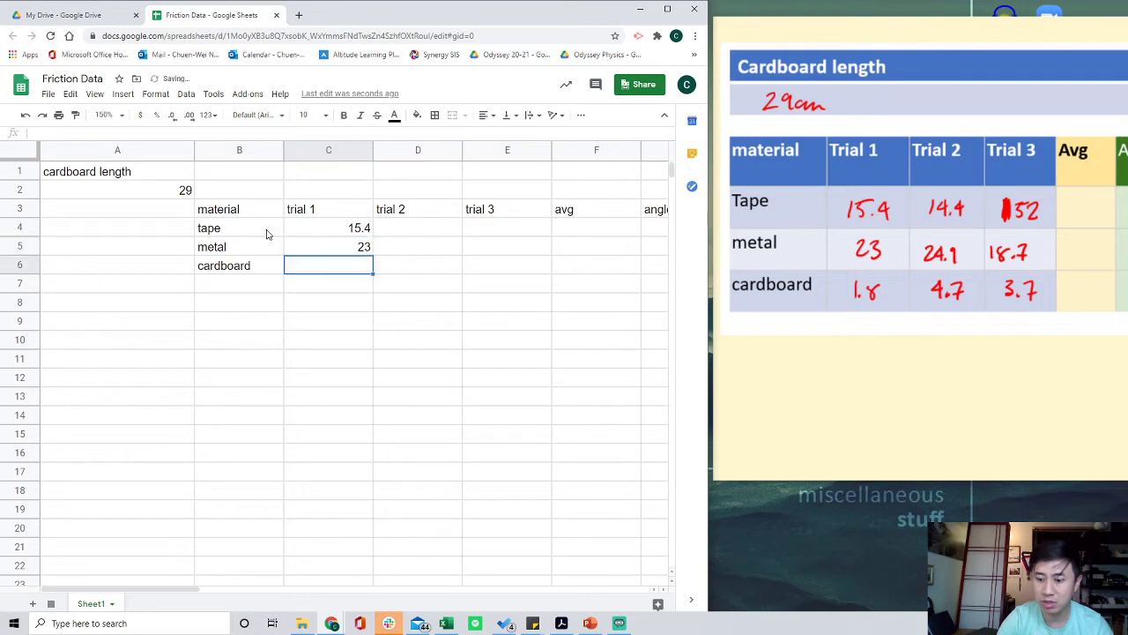
text(1.)
key(Tab)
key(Up)
key(Up)
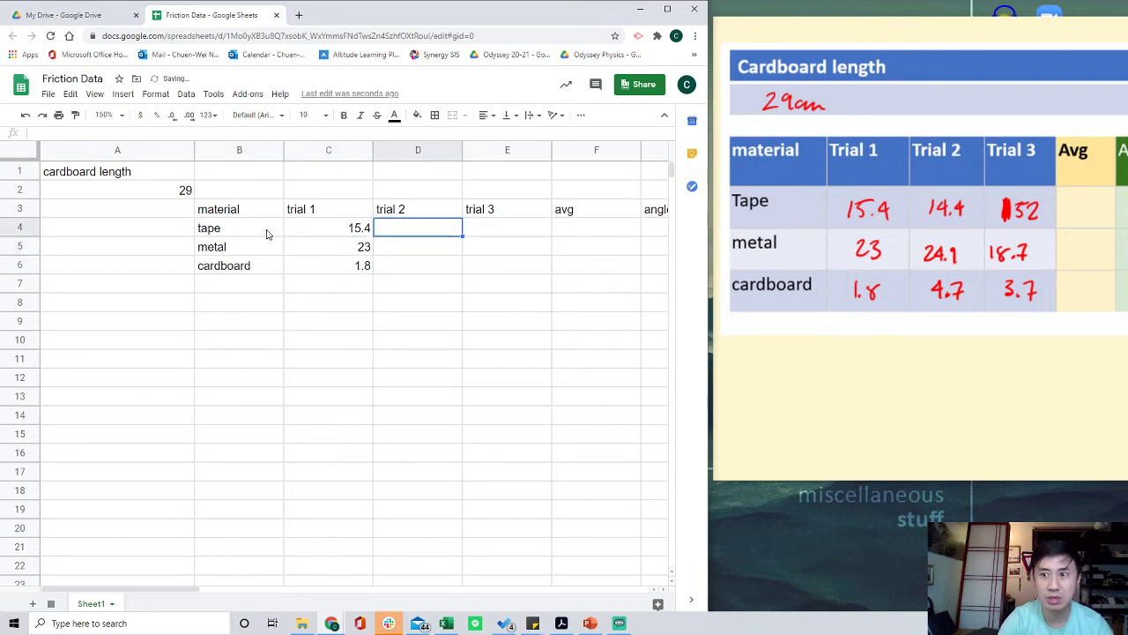
- Enter trial 2 readings: tape 14.4, metal 24.9, cardboard 4.7
text(14.4)
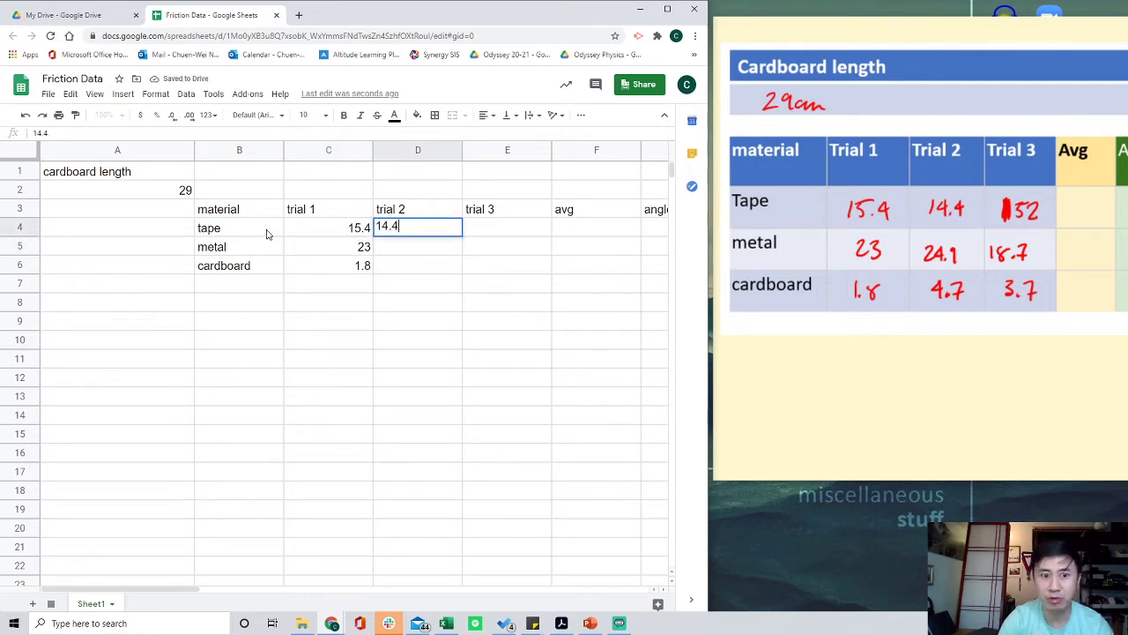
key(Return)
text(24)
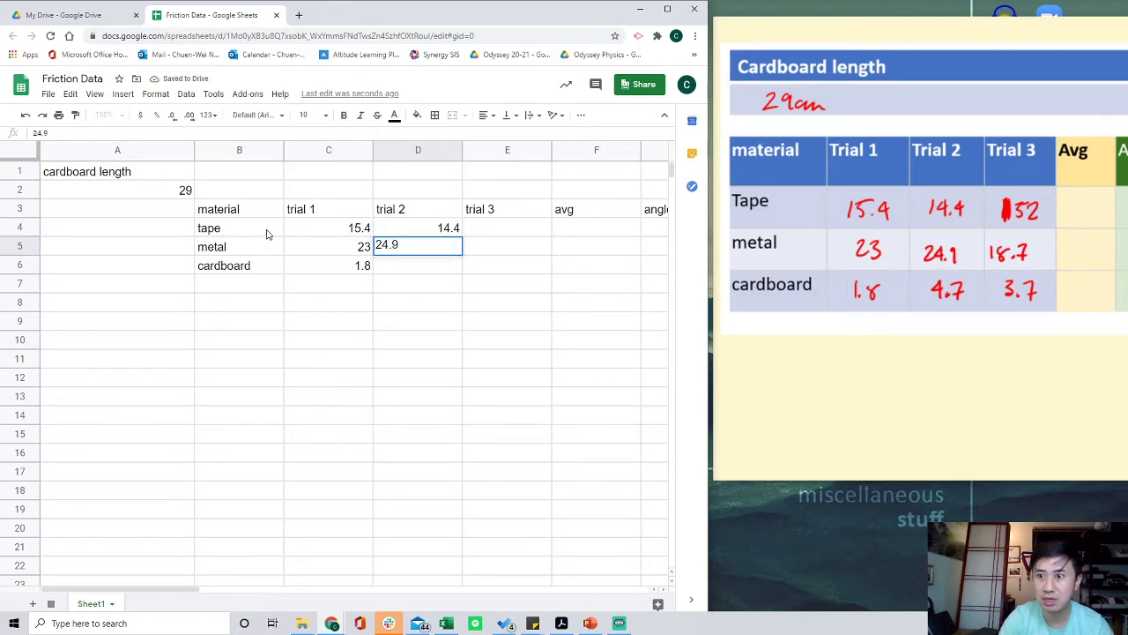
text(.9)
key(Return)
text(47)
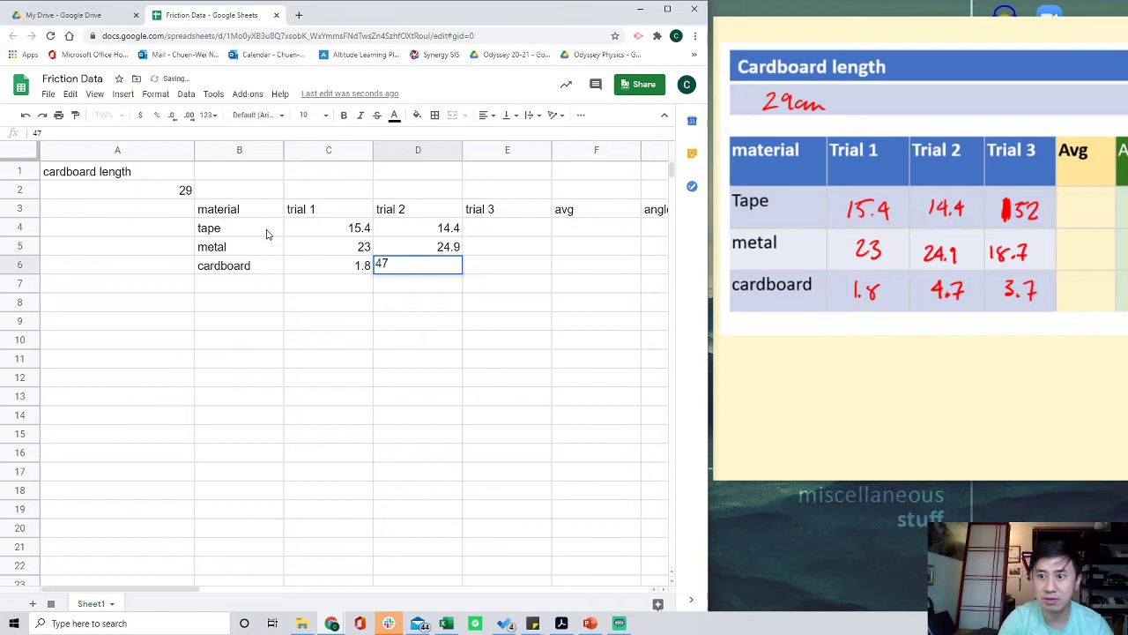
text(.)
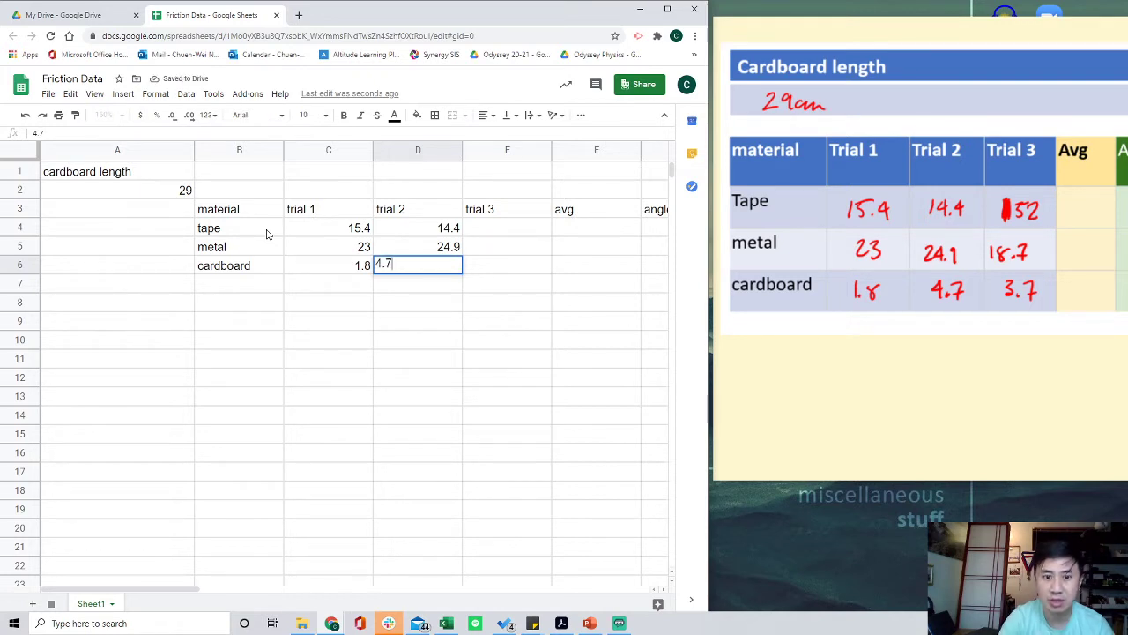
key(Tab)
key(Up)
key(Up)
- Enter trial 3 readings: tape 15.2, metal 18.7, cardboard 3.7
text(15.)
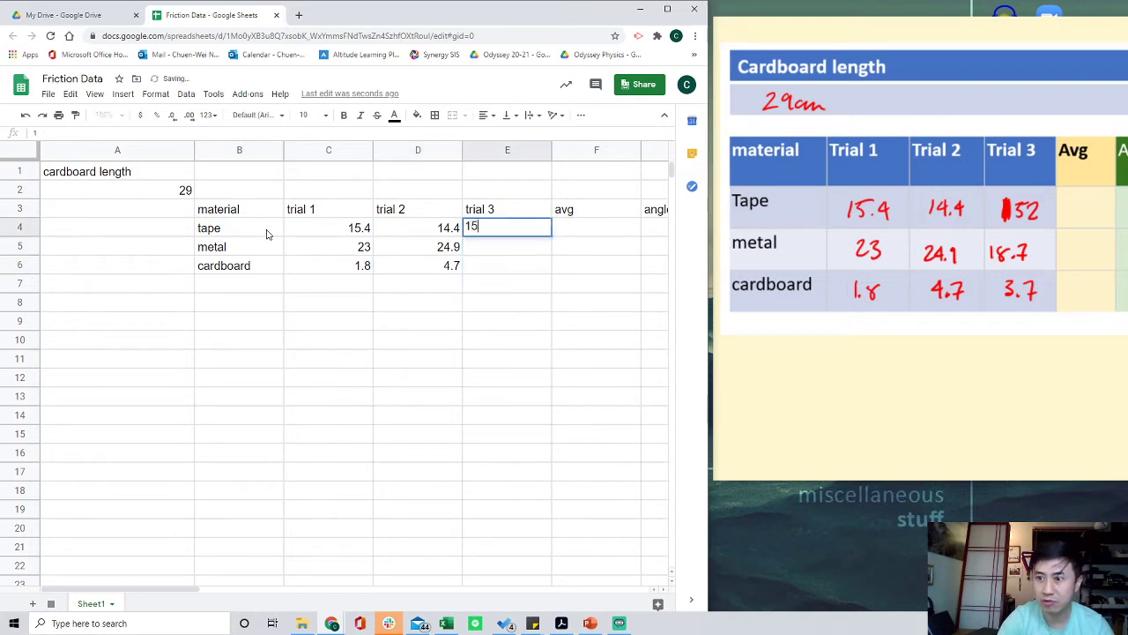
key(Return)
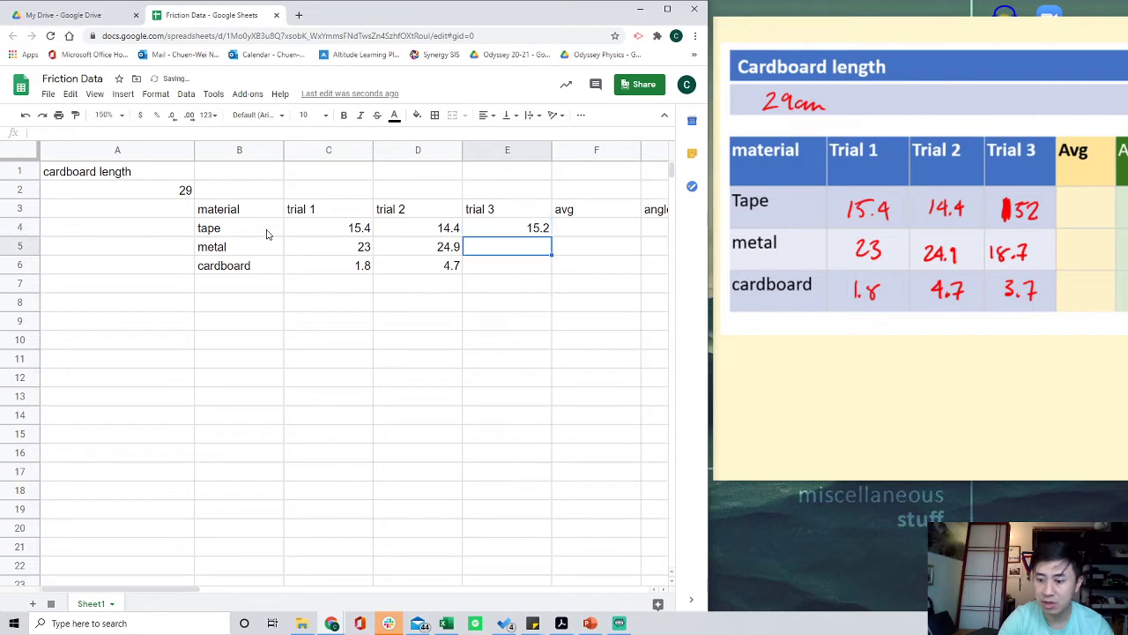
text(18.7)
key(Return)
text(3.)
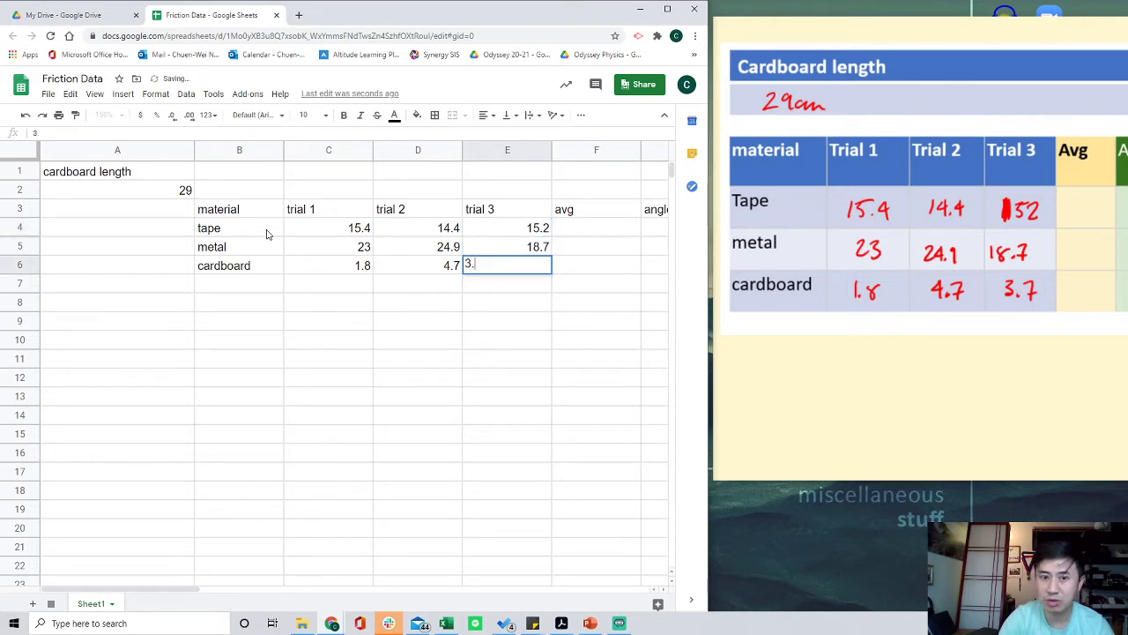
text(7)
key(Return)
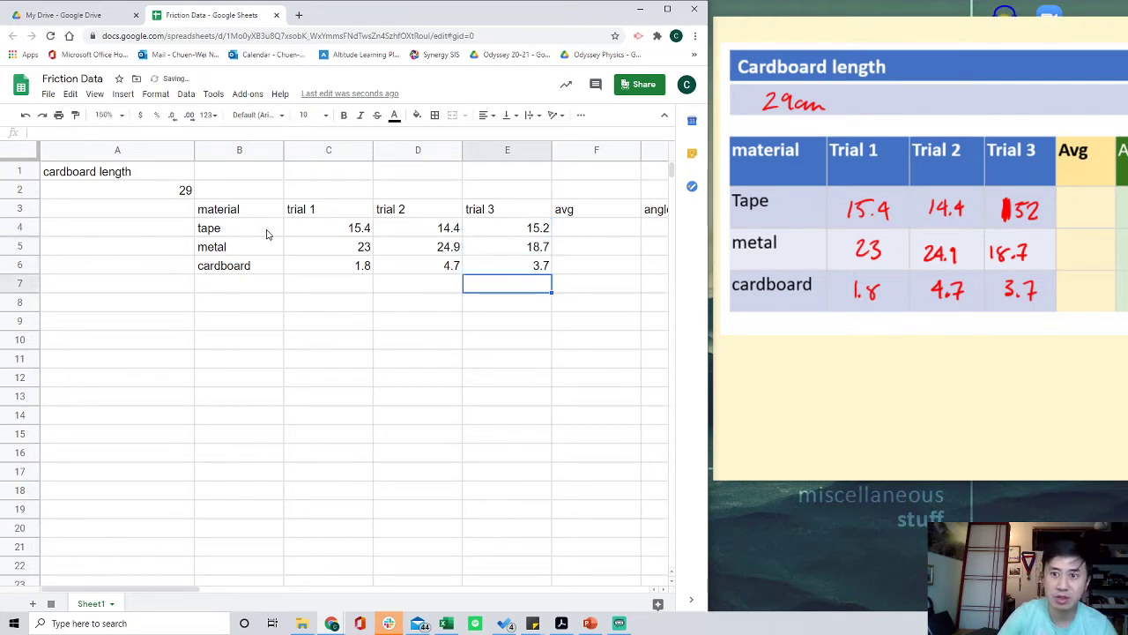
- Widen column H and give the cardboard length cells A1:A2 borders and a cyan fill
click(671, 10)
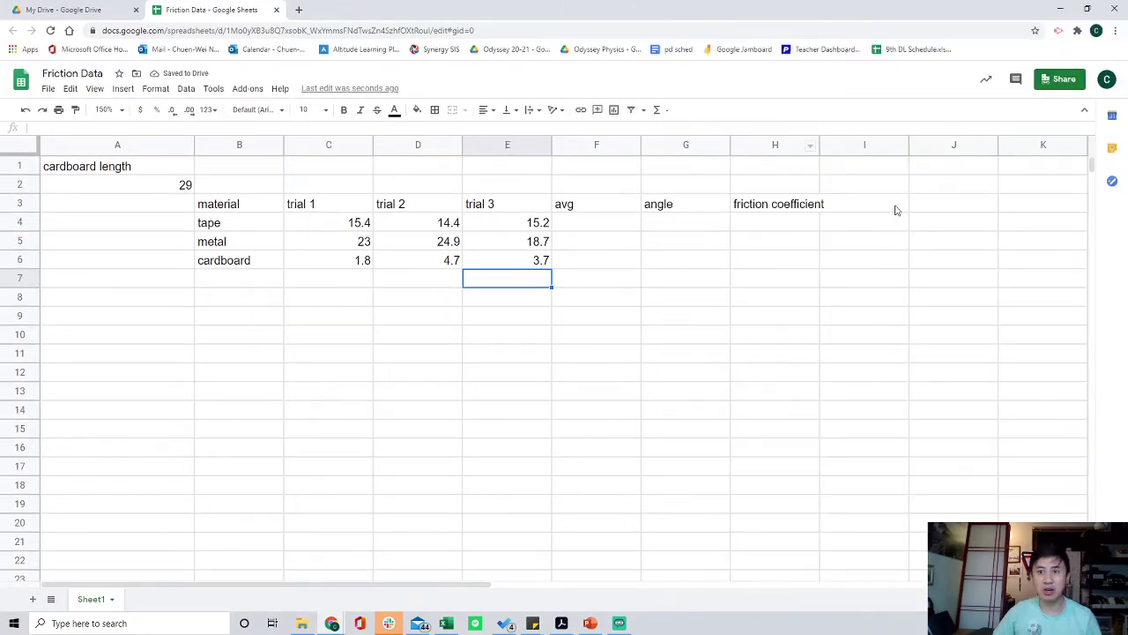
drag(816, 152, 833, 152)
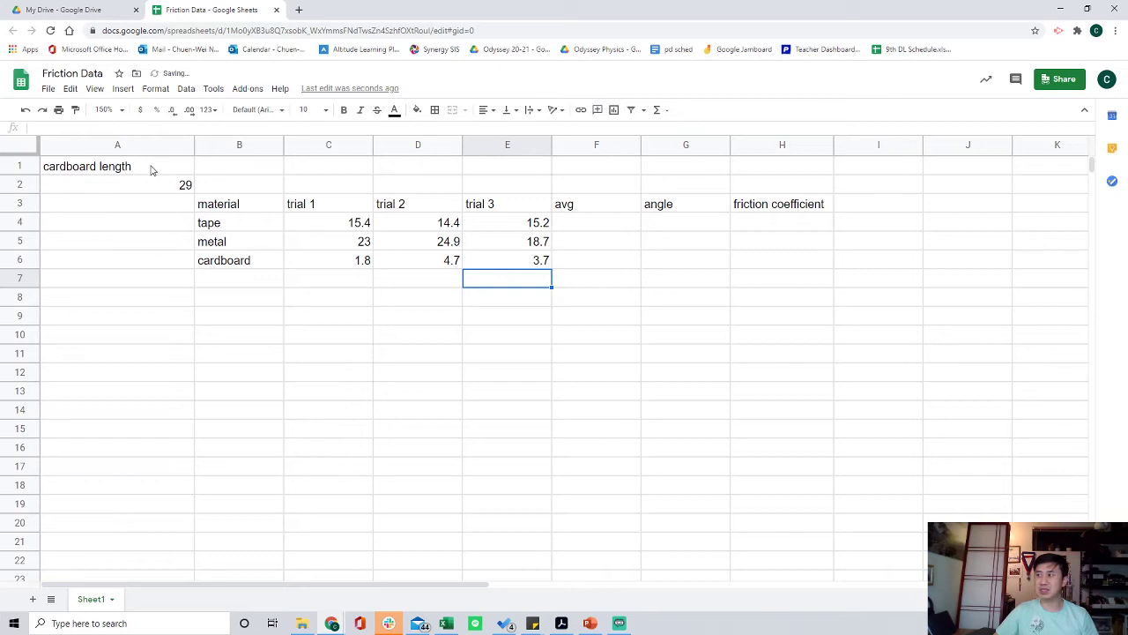
drag(154, 167, 156, 183)
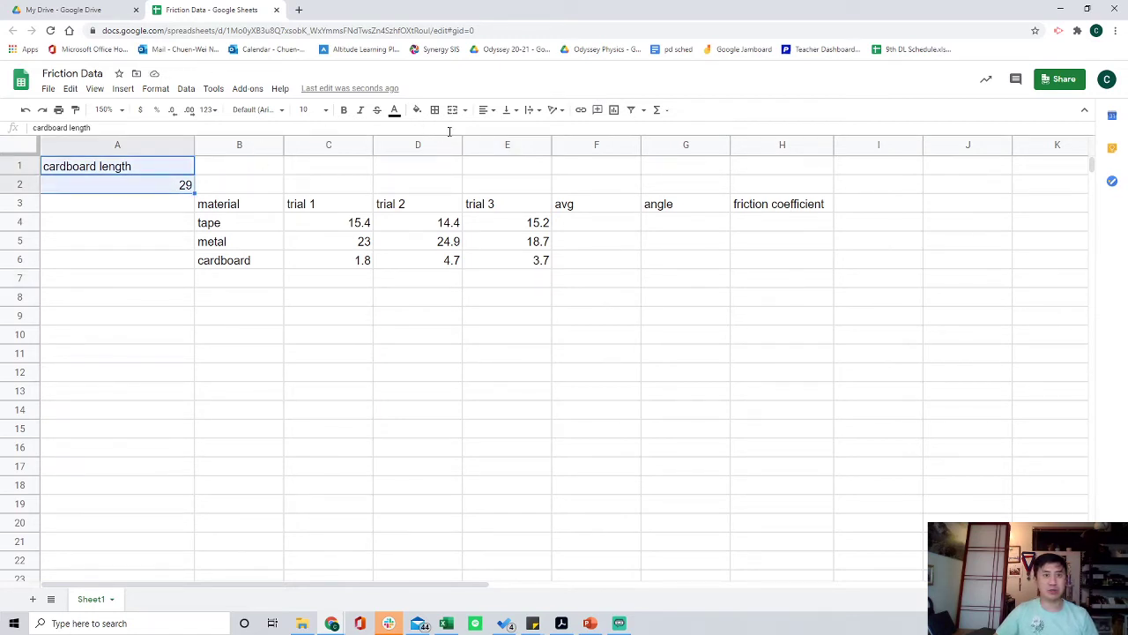
click(435, 109)
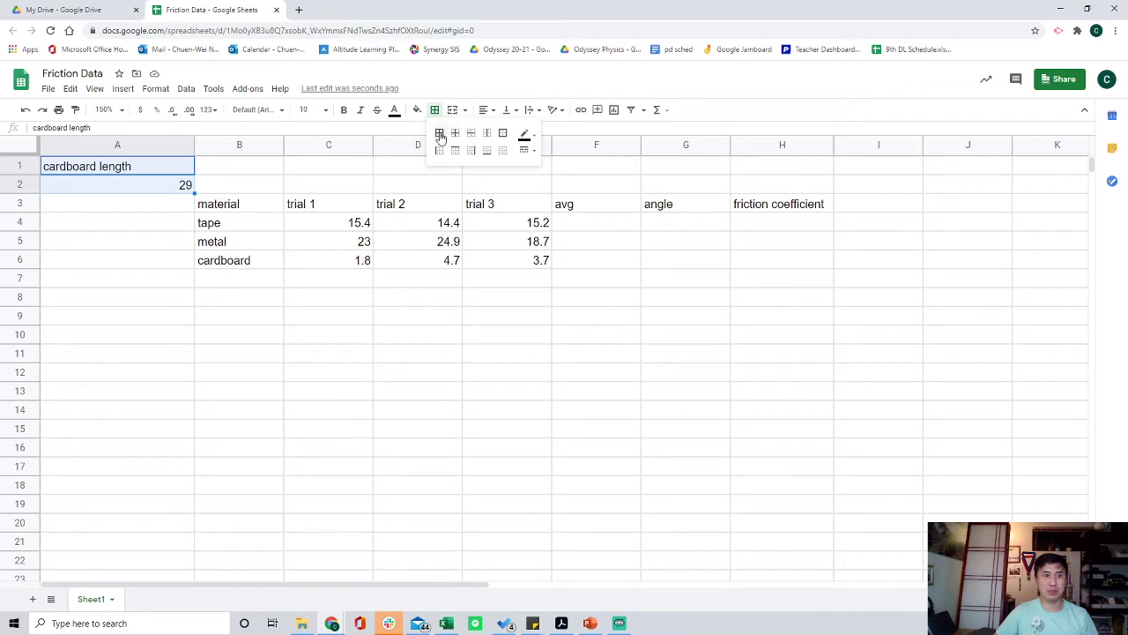
click(439, 133)
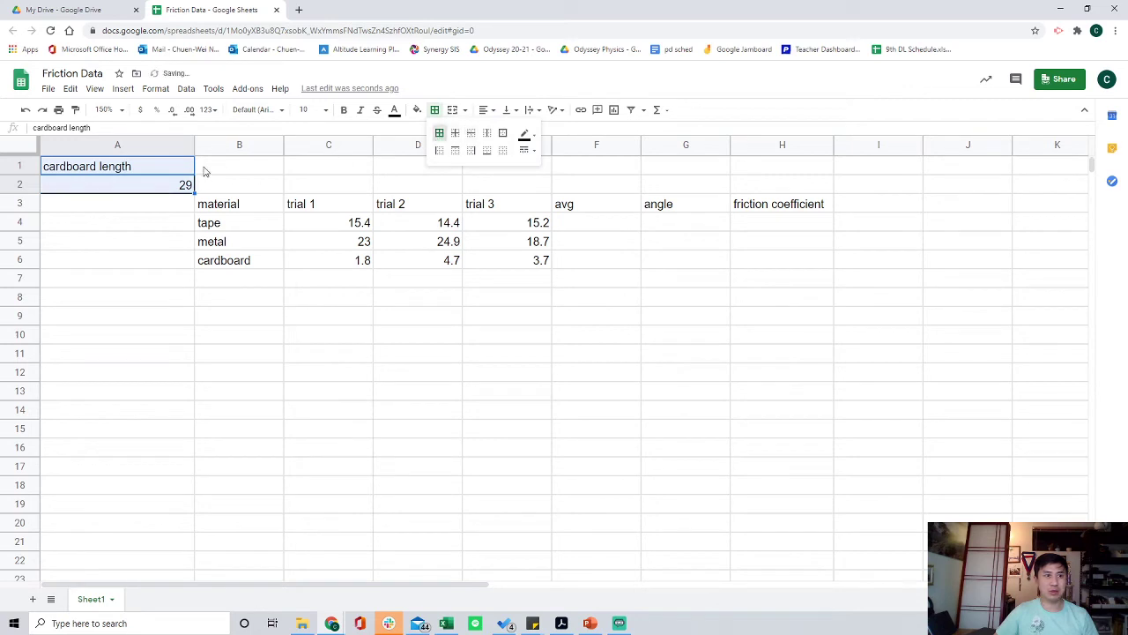
click(419, 110)
click(488, 172)
- Apply all borders to the data table B3:H6
click(457, 322)
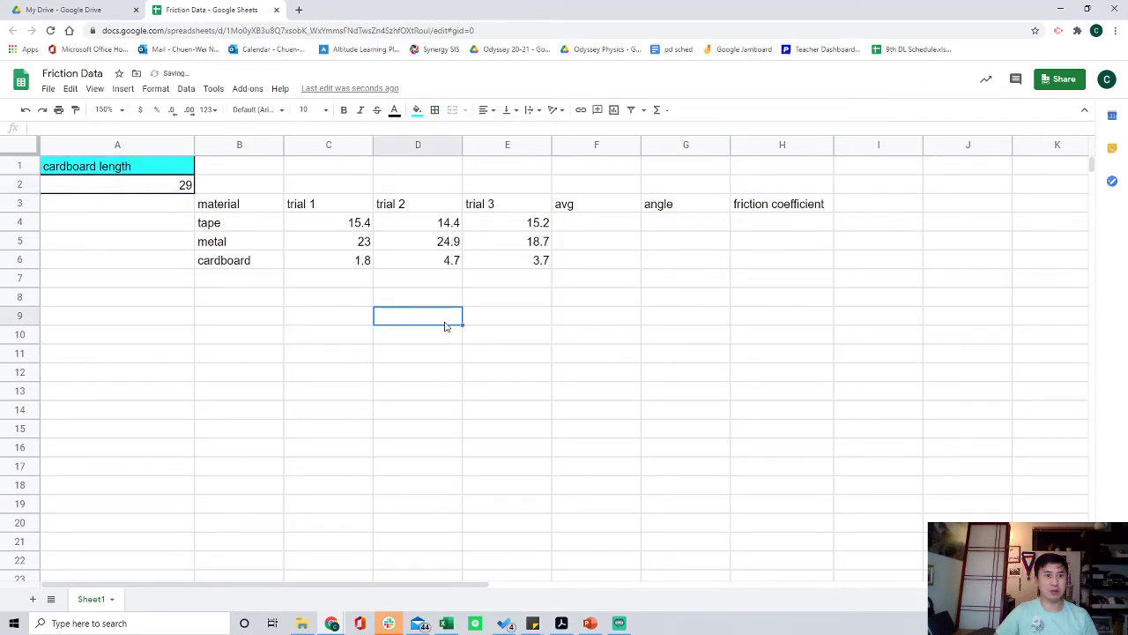
drag(244, 202, 829, 262)
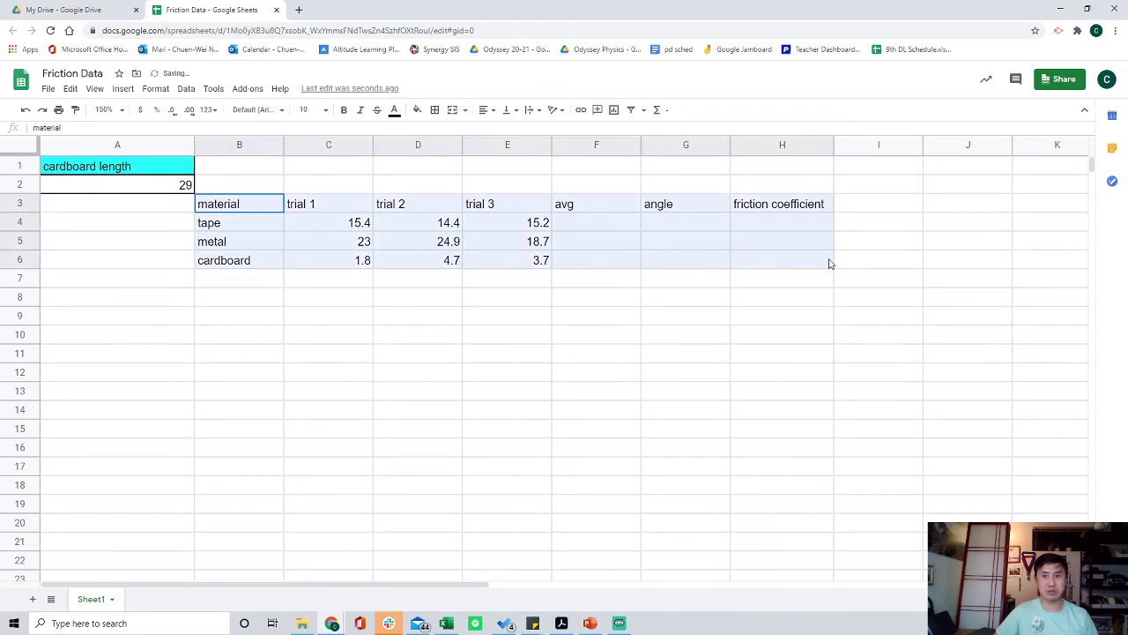
click(435, 109)
click(439, 134)
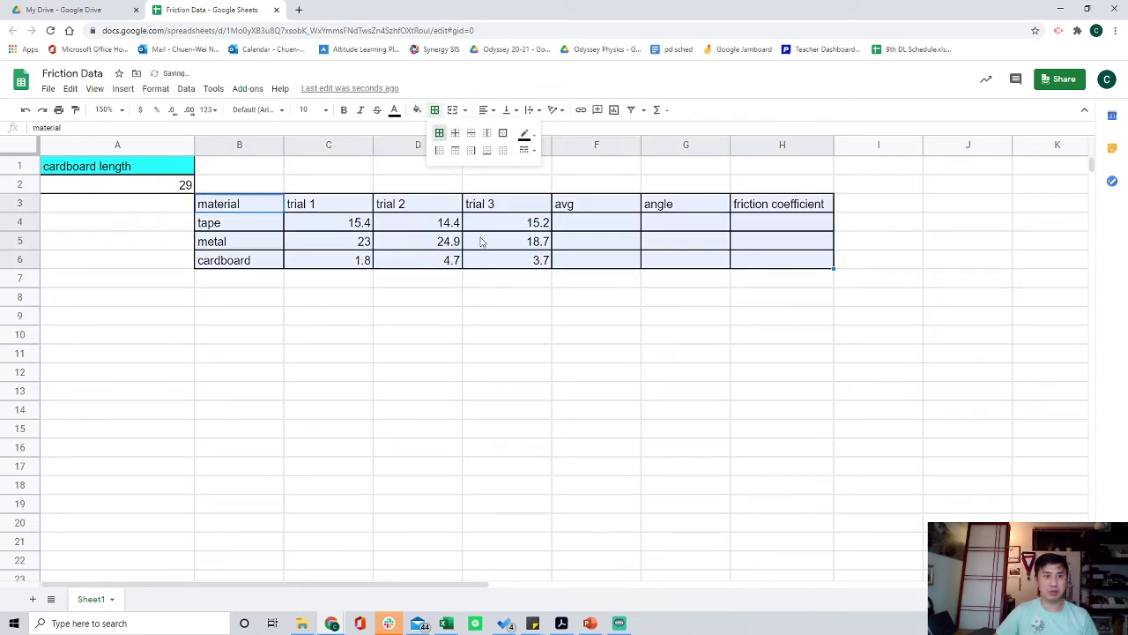
click(503, 315)
- Fill the material and trial headers B3:E3 cyan
drag(260, 206, 529, 212)
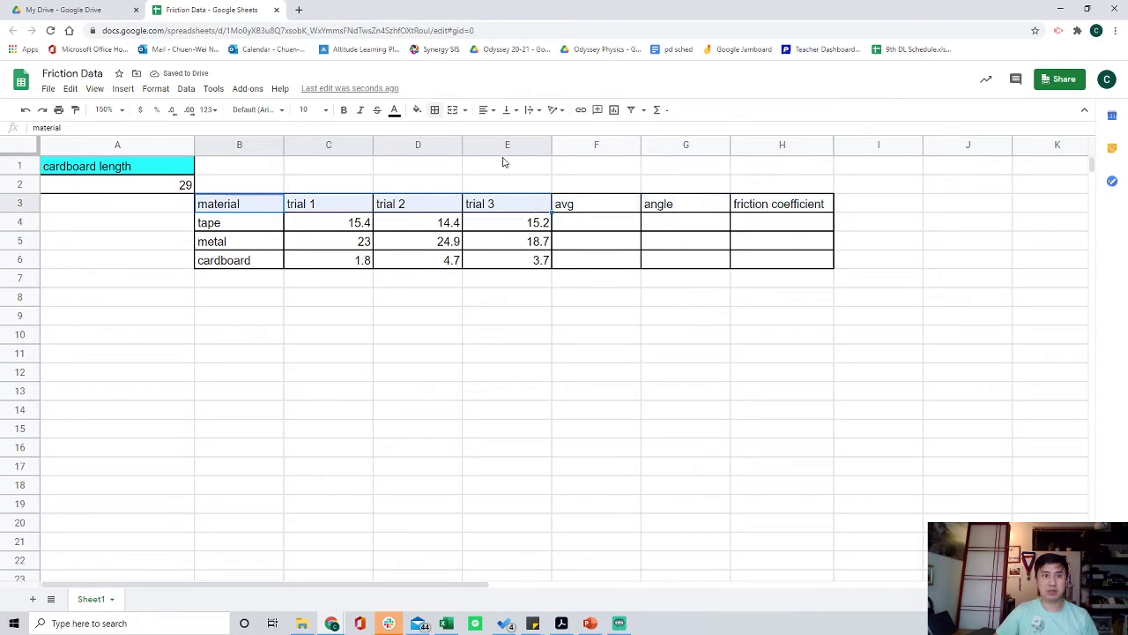
click(416, 109)
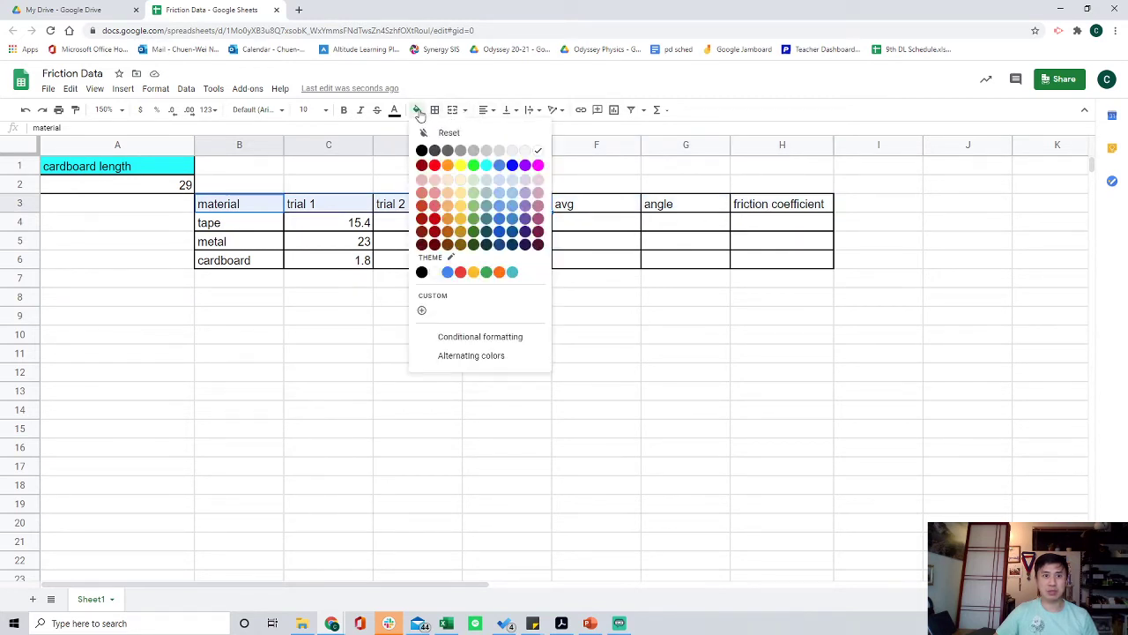
click(485, 166)
click(627, 319)
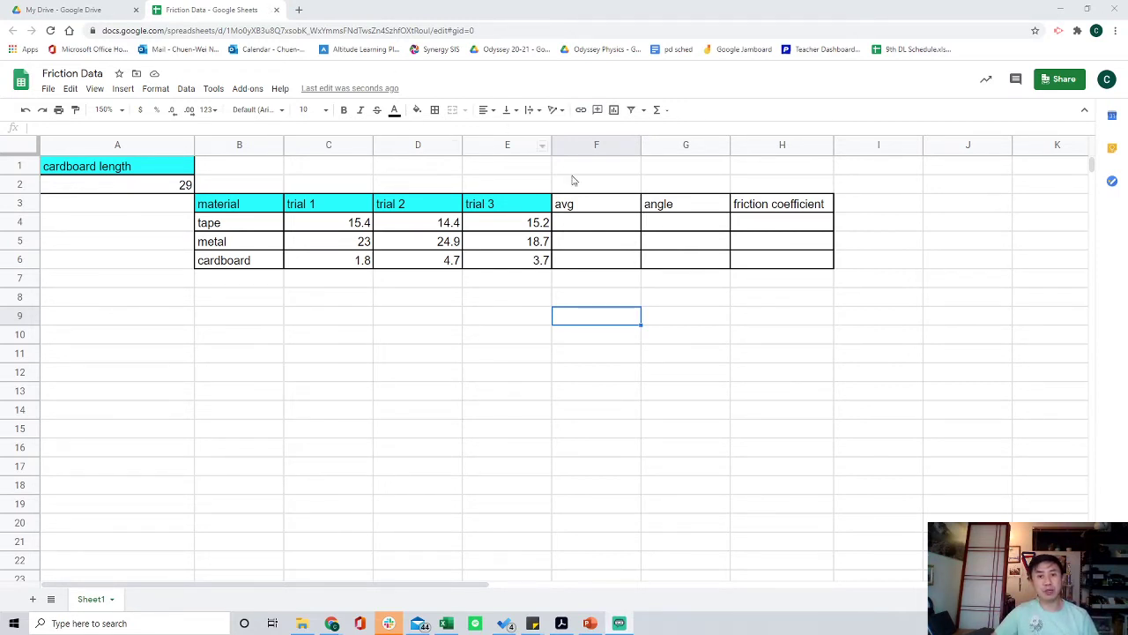
- Fill the avg header cell F3 yellow
click(614, 205)
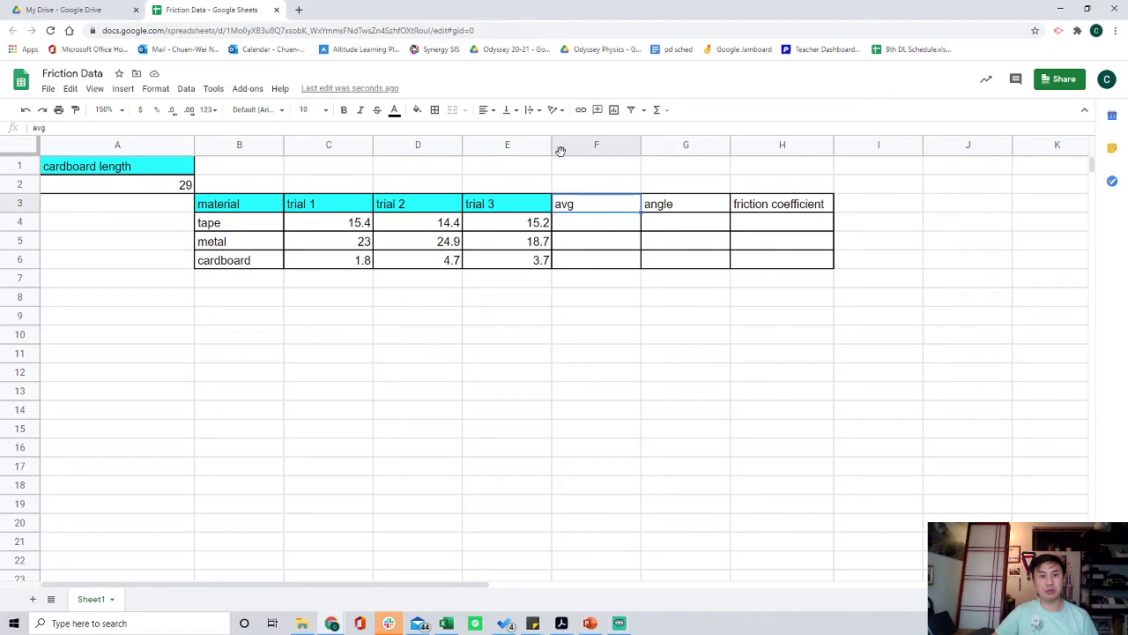
click(417, 109)
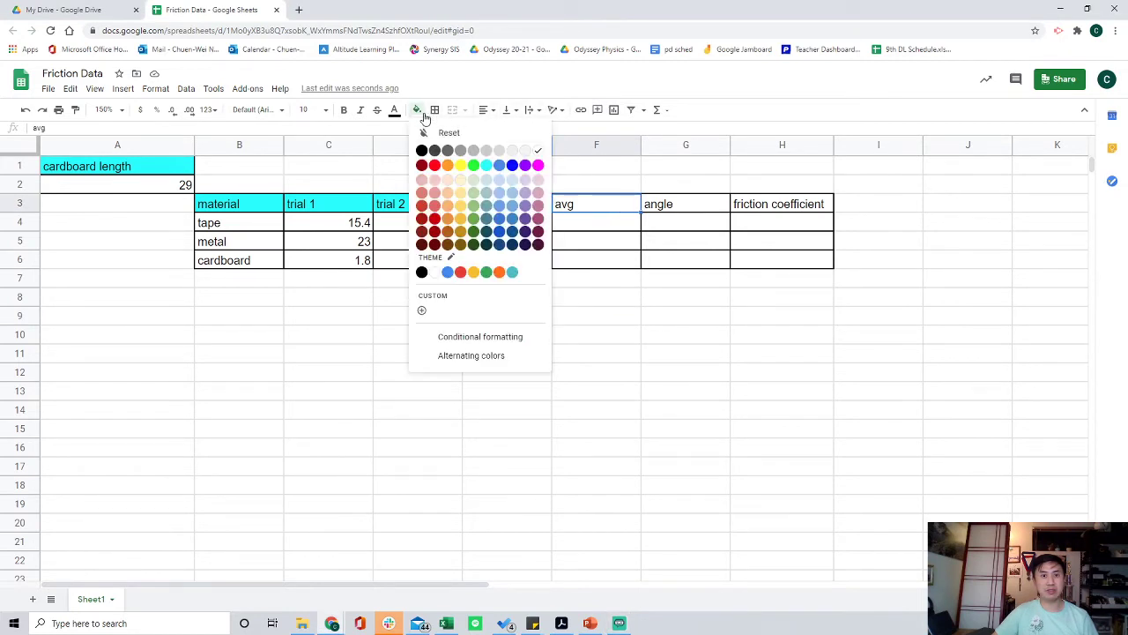
click(464, 162)
click(639, 314)
click(600, 228)
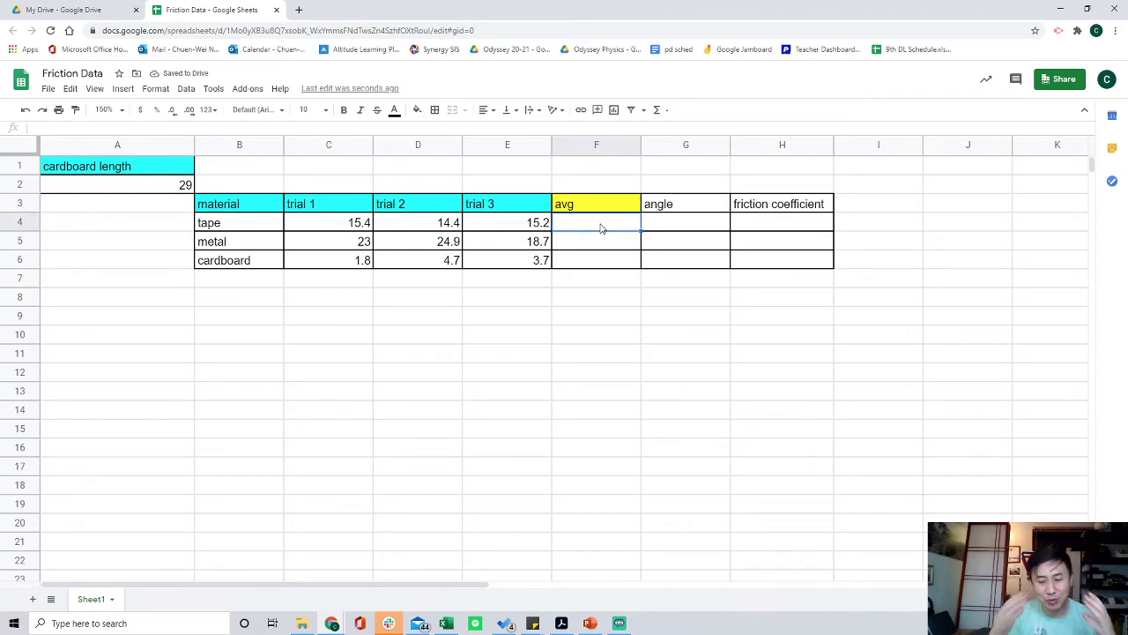
- Enter =average(C4:E4) in F4 for the tape row
text(=)
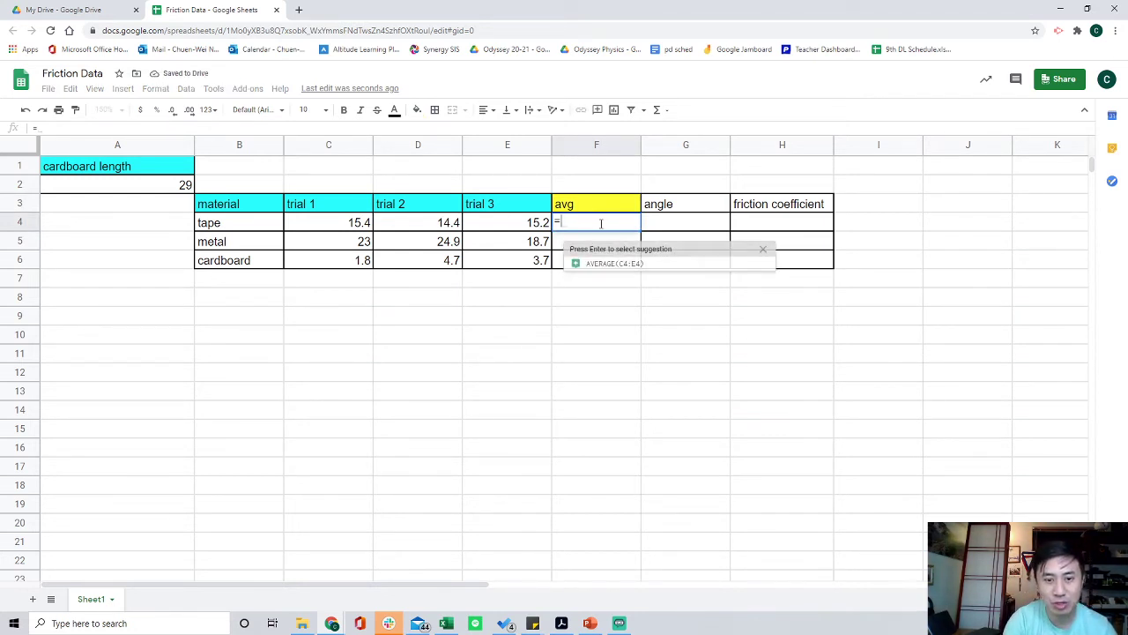
text(av)
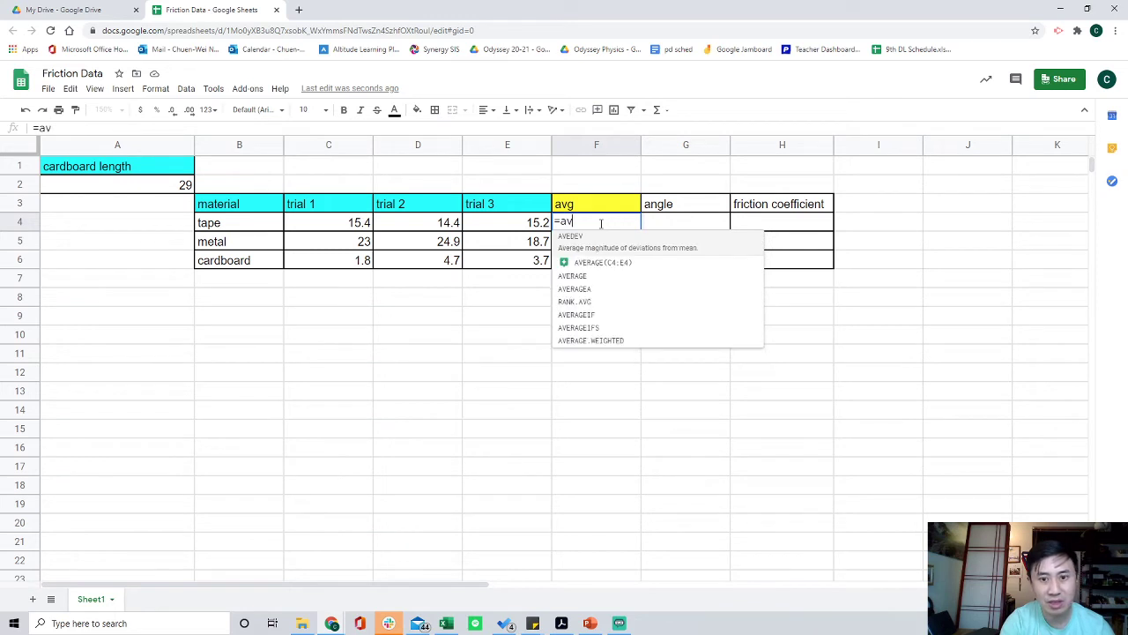
text(erage)
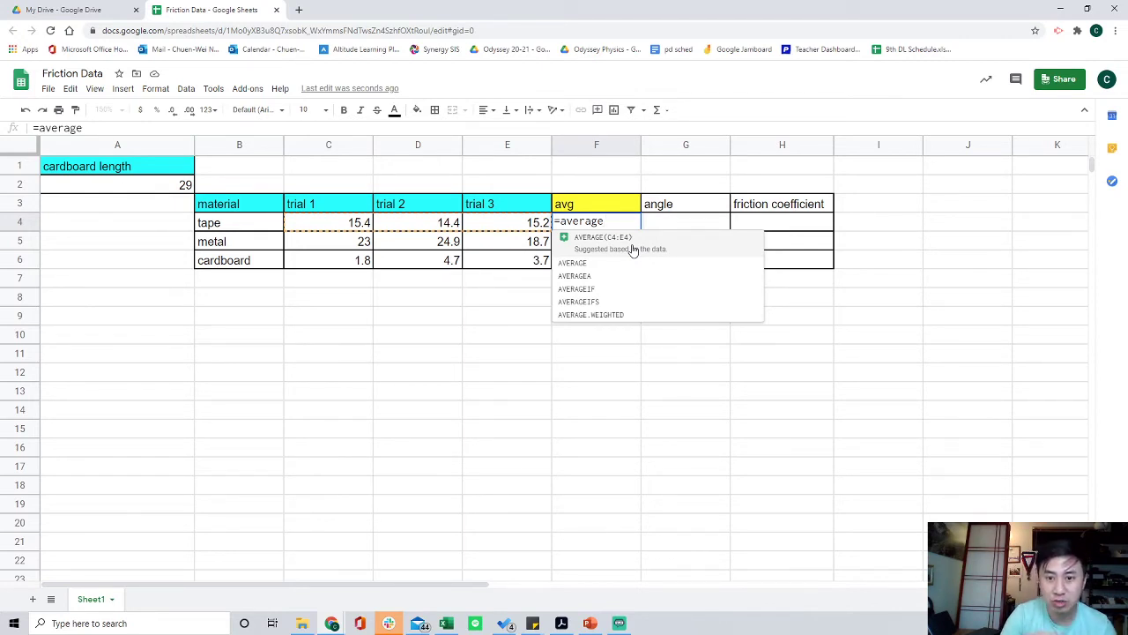
text(()
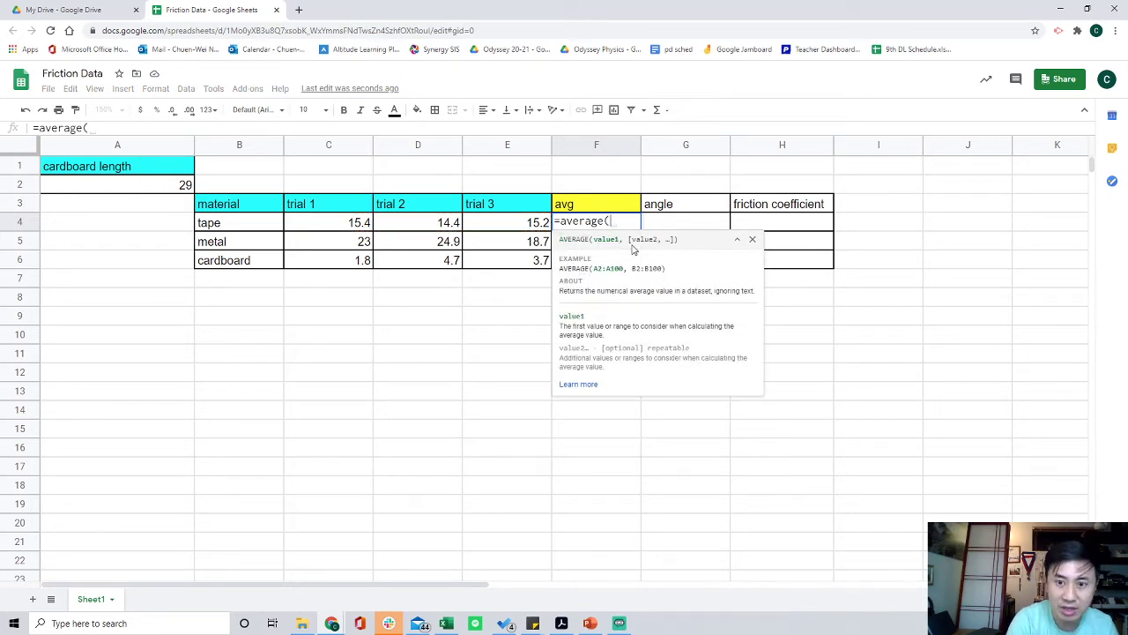
click(344, 223)
drag(344, 223, 507, 229)
text())
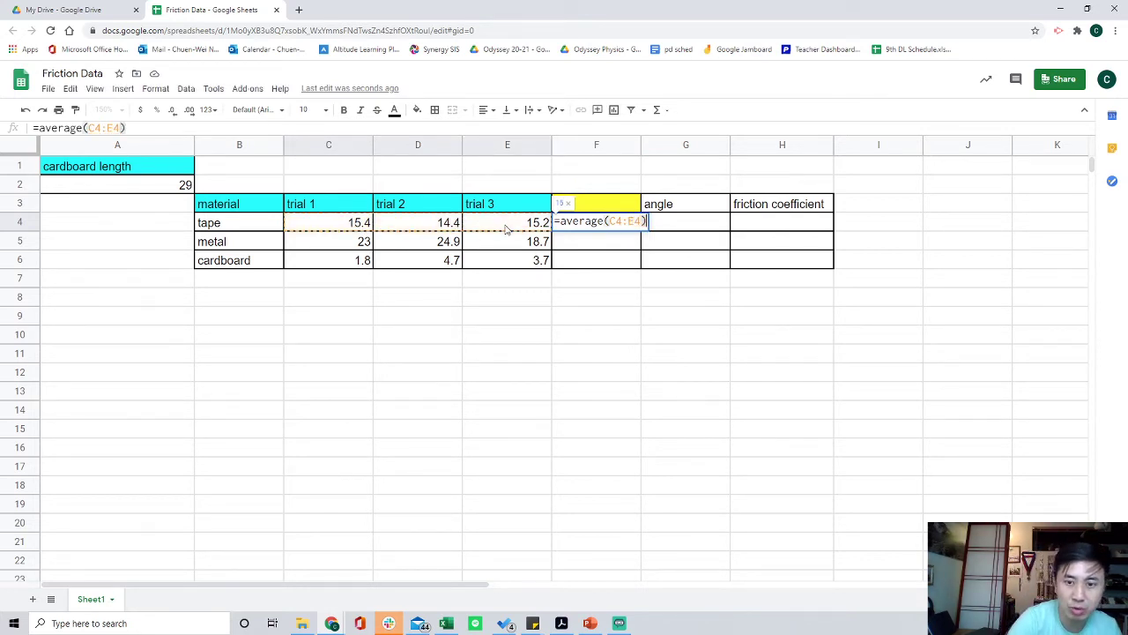
key(Return)
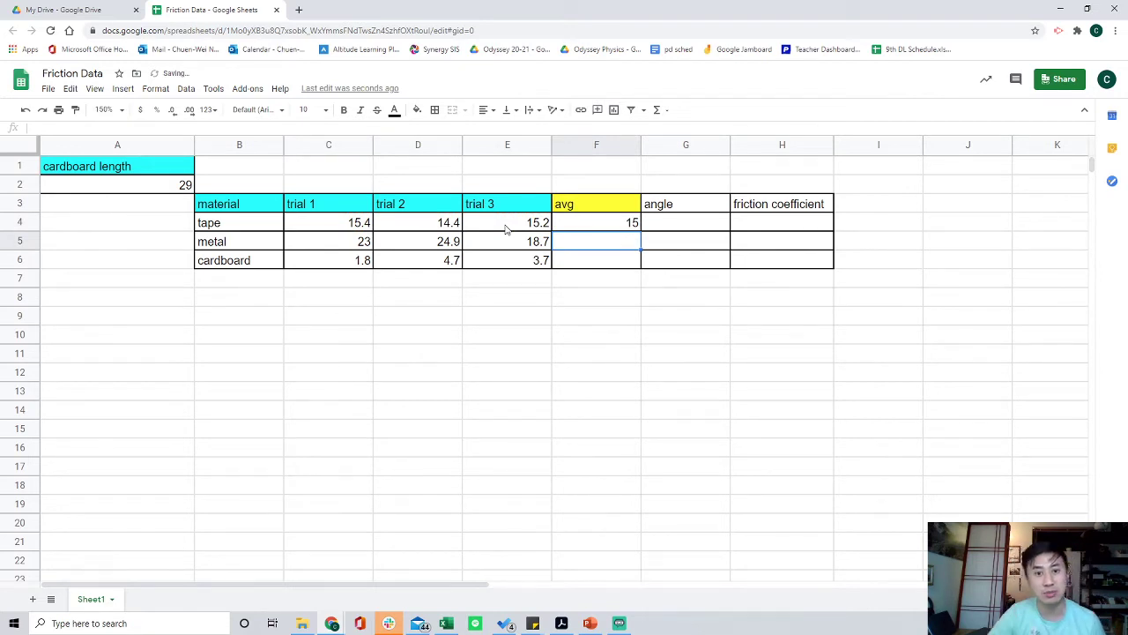
- Clear F4 and retype =average(C4:E4), giving 15
click(626, 227)
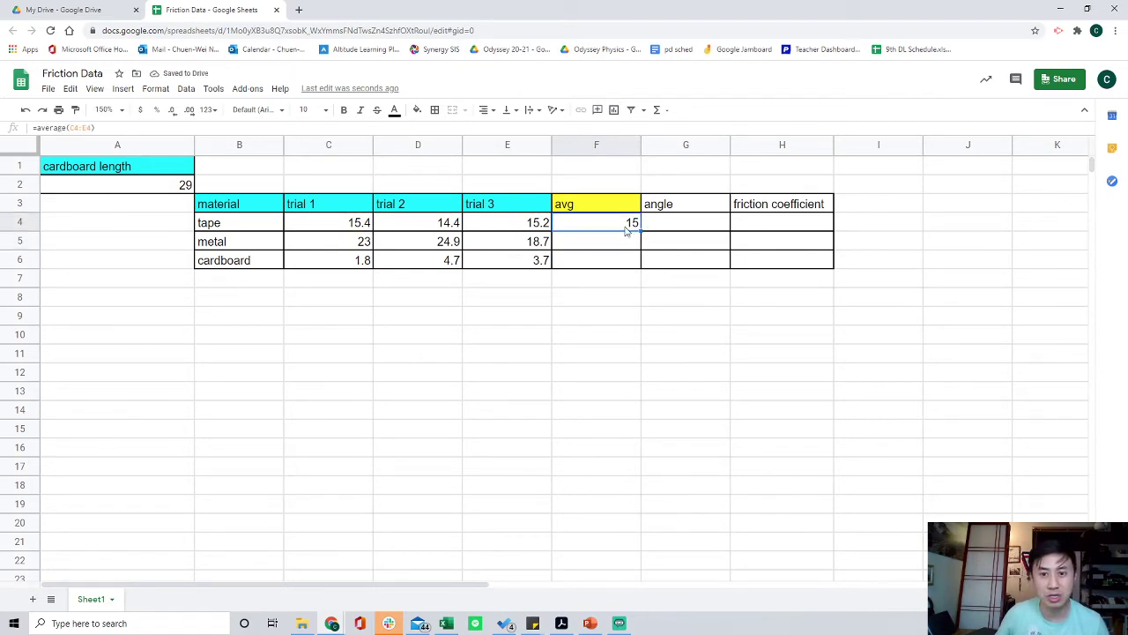
key(Delete)
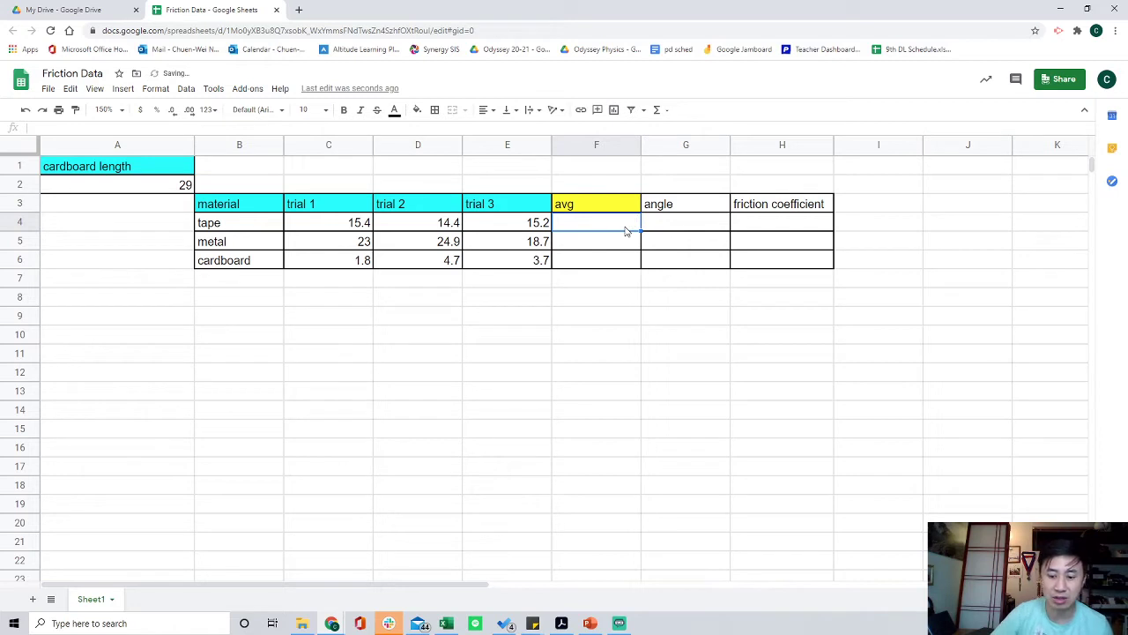
text(=)
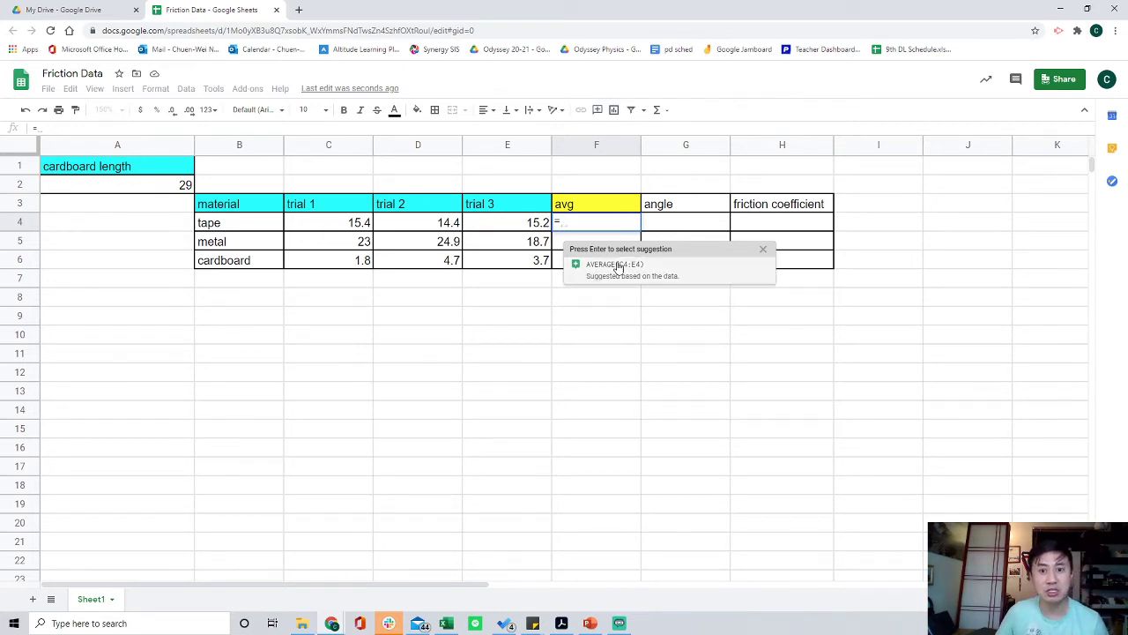
click(621, 266)
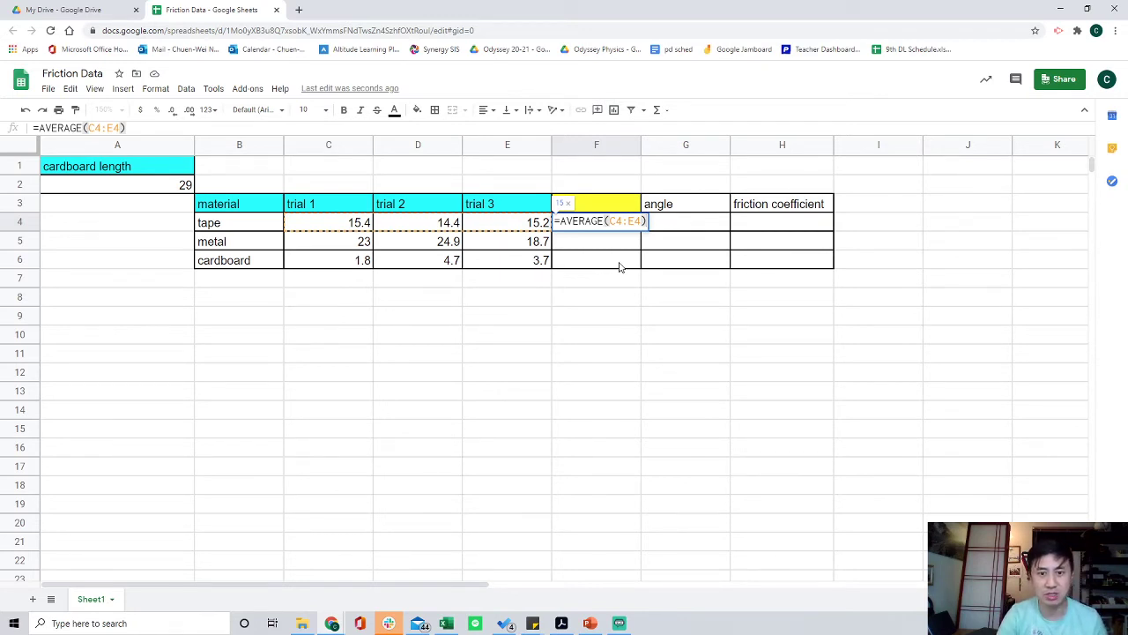
key(BackSpace)
key(BackSpace)
key(BackSpace)
key(BackSpace)
key(BackSpace)
key(BackSpace)
key(BackSpace)
key(BackSpace)
key(BackSpace)
key(BackSpace)
key(BackSpace)
key(BackSpace)
key(BackSpace)
key(BackSpace)
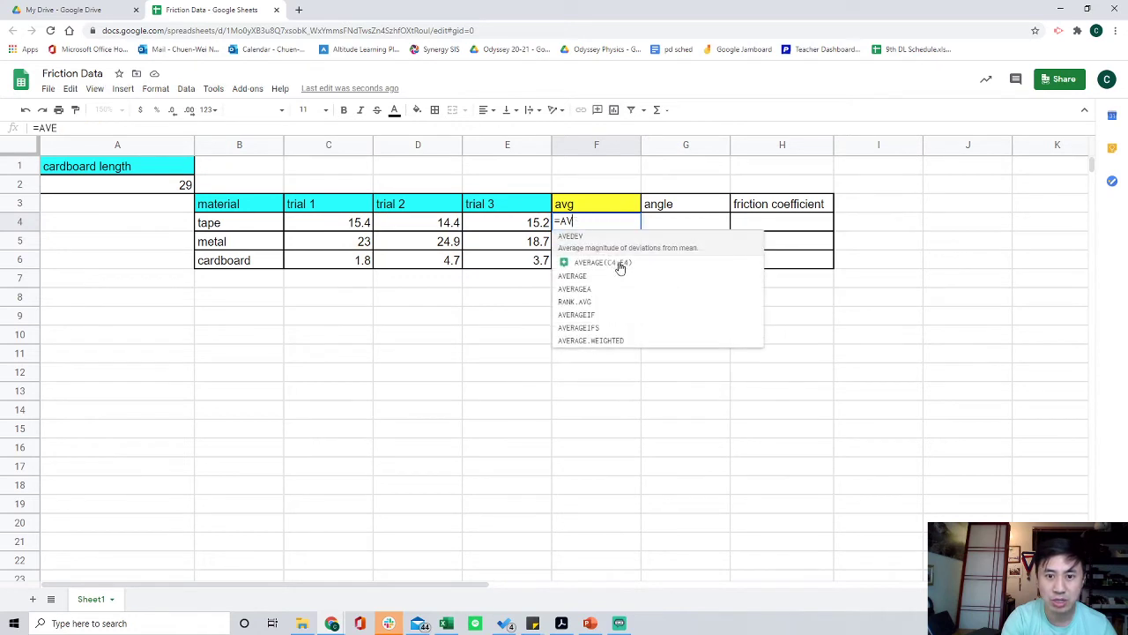
text(average)
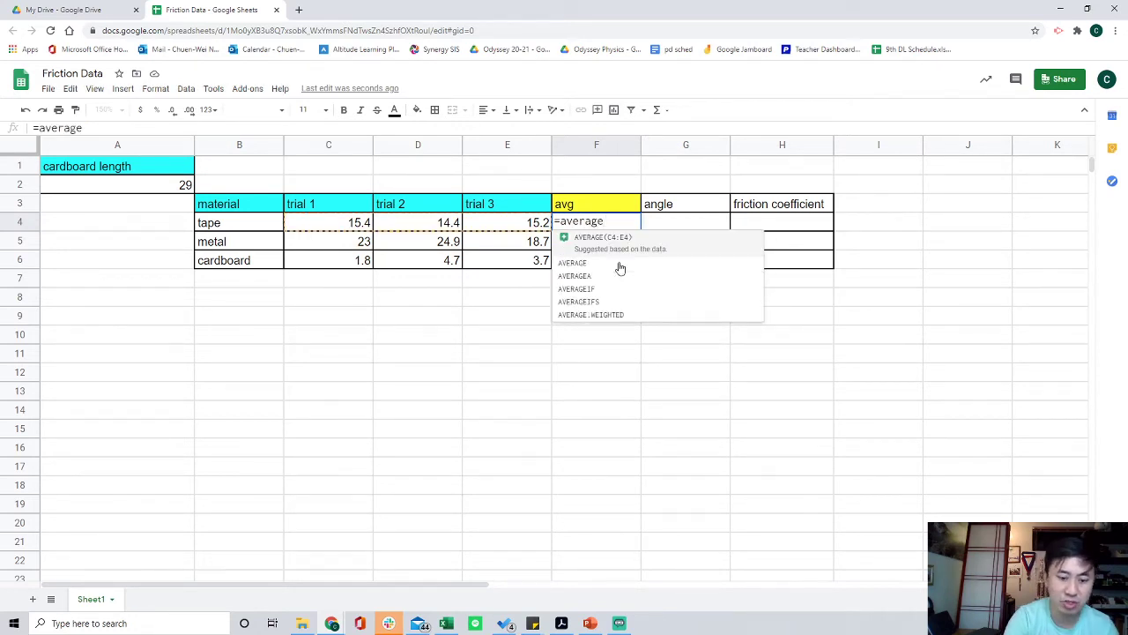
text(()
drag(345, 224, 476, 224)
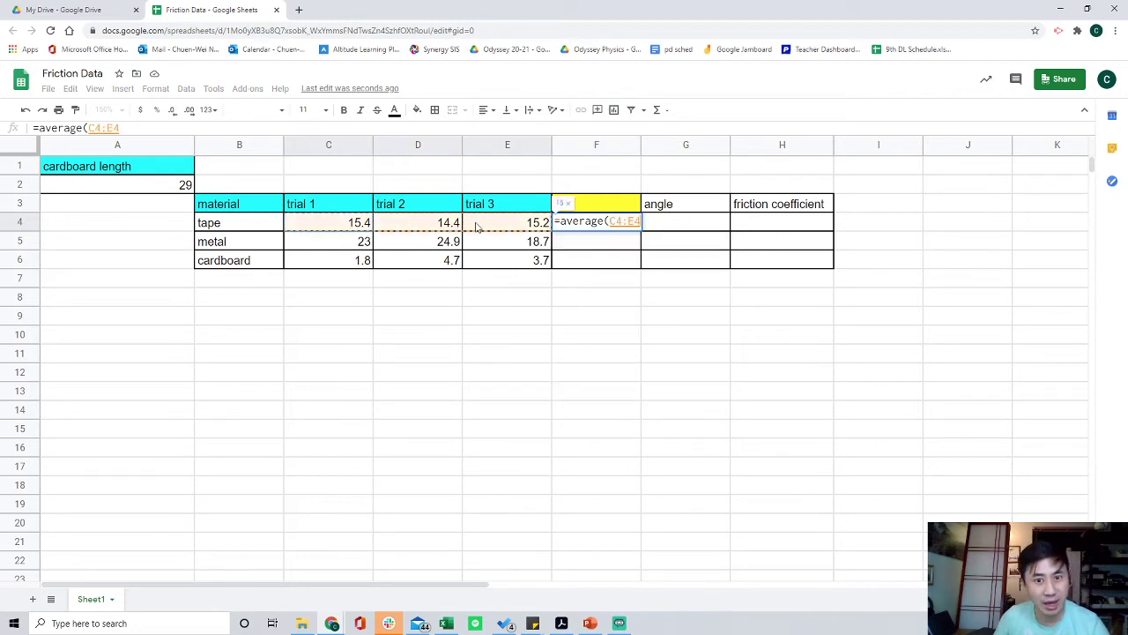
text())
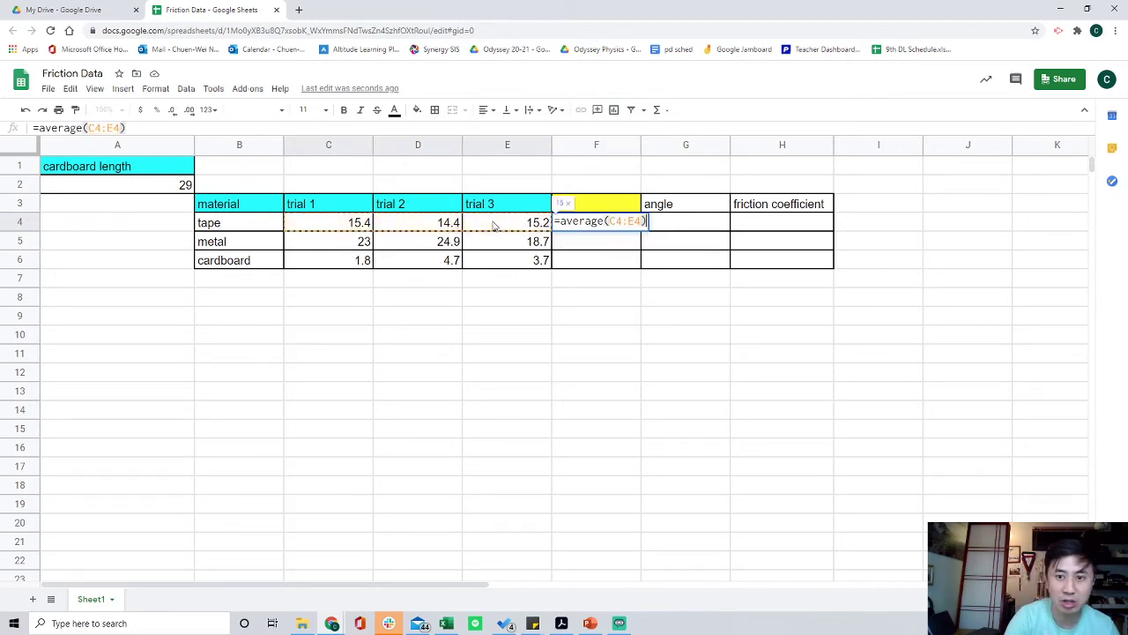
key(Return)
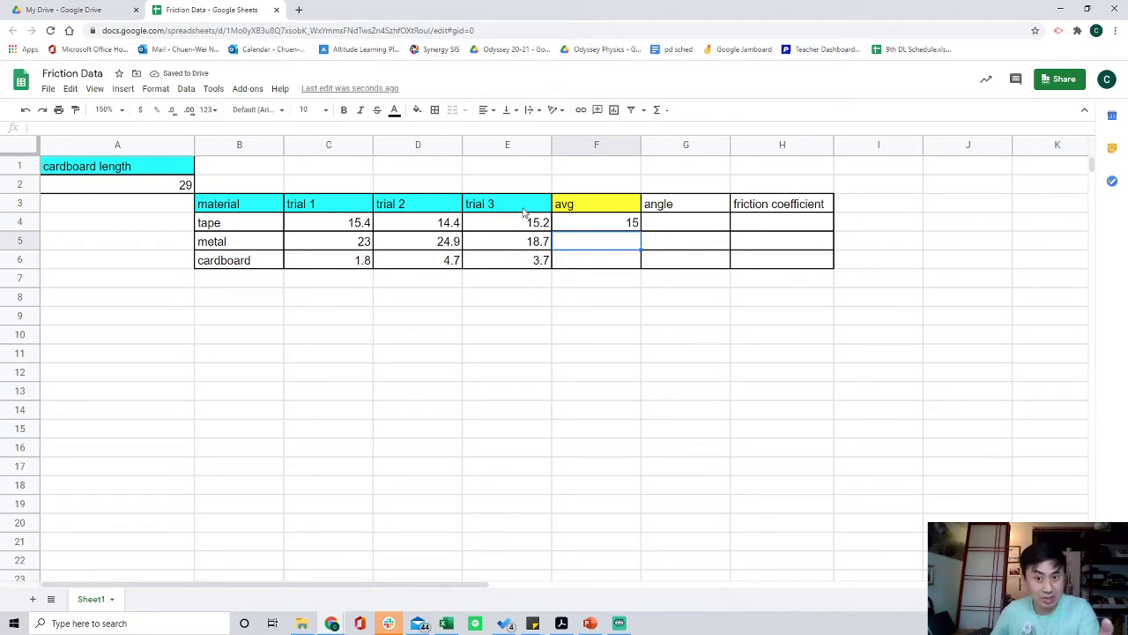
- Copy the tape's average formula in F4 down to metal and cardboard, giving 22.2 and 3.4
click(605, 224)
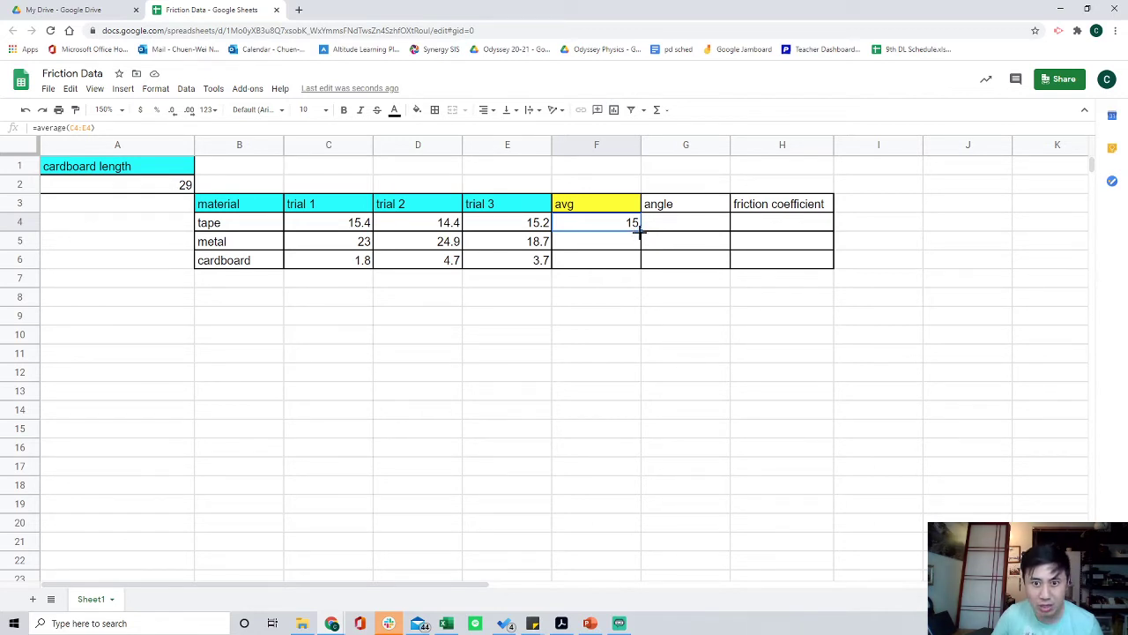
drag(638, 227, 644, 271)
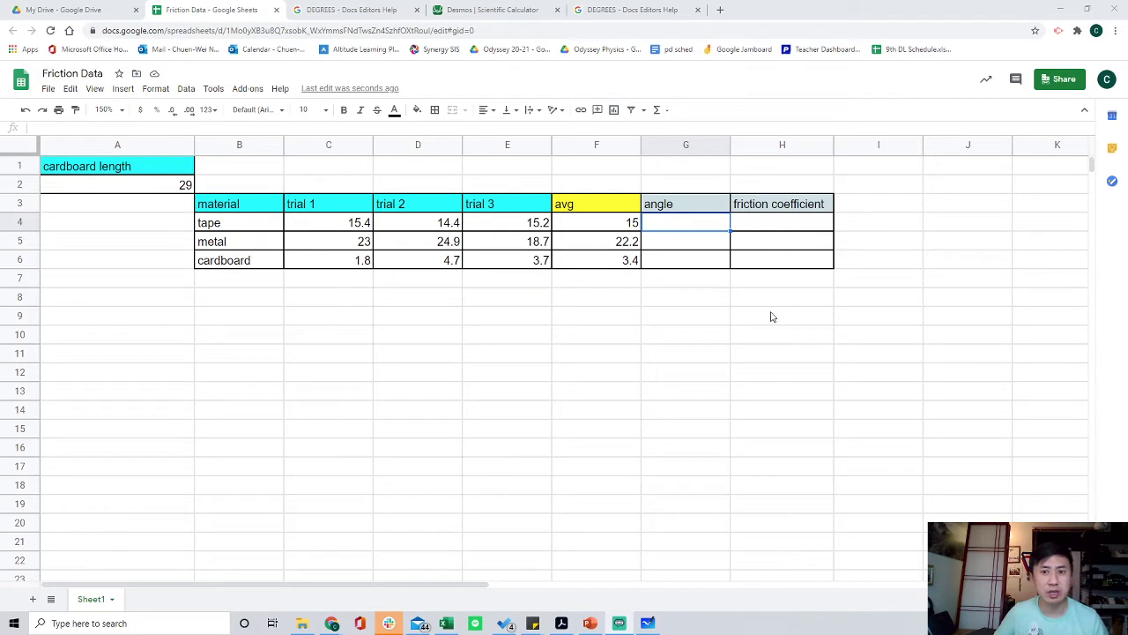
click(611, 223)
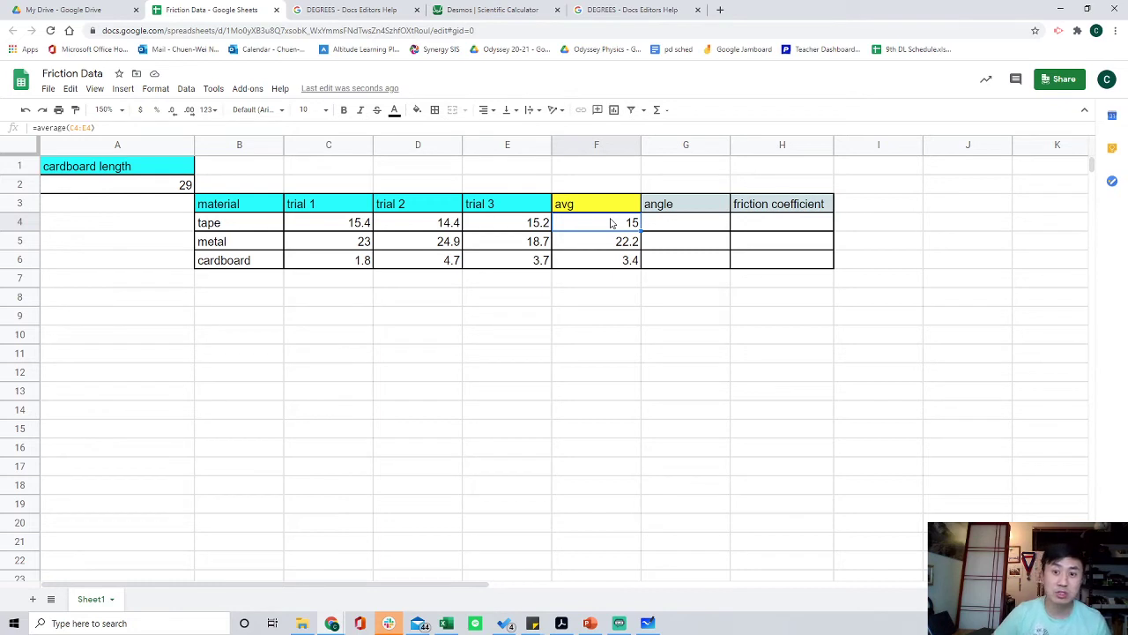
- Enter =degrees(asin(F4/29)) in G4 so the tape's angle reads 31.14738992
click(699, 227)
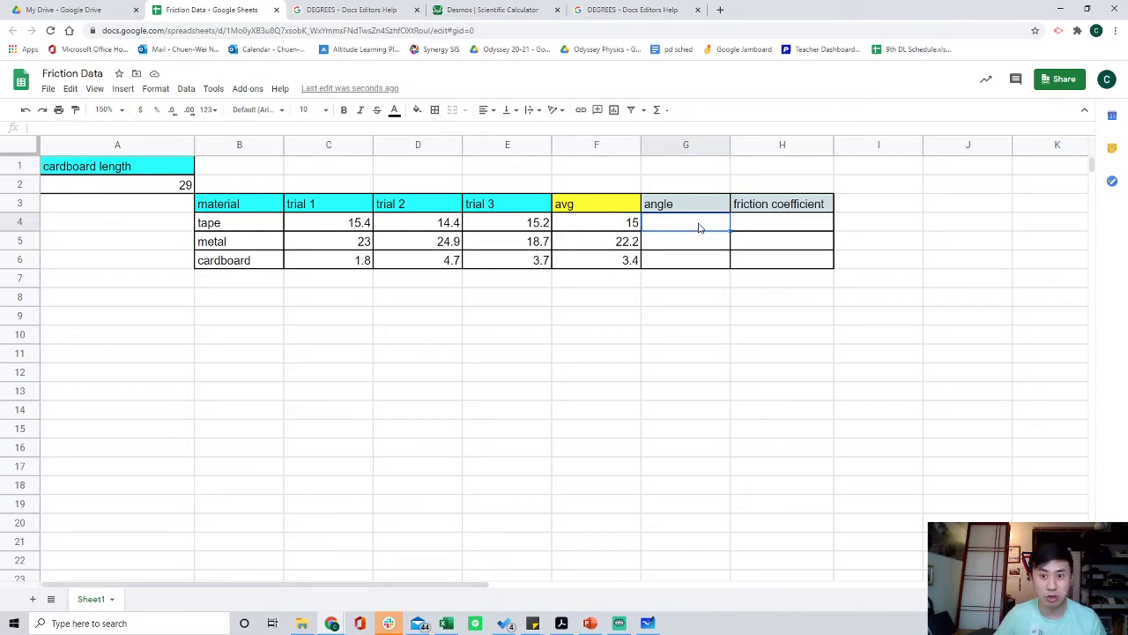
text(=)
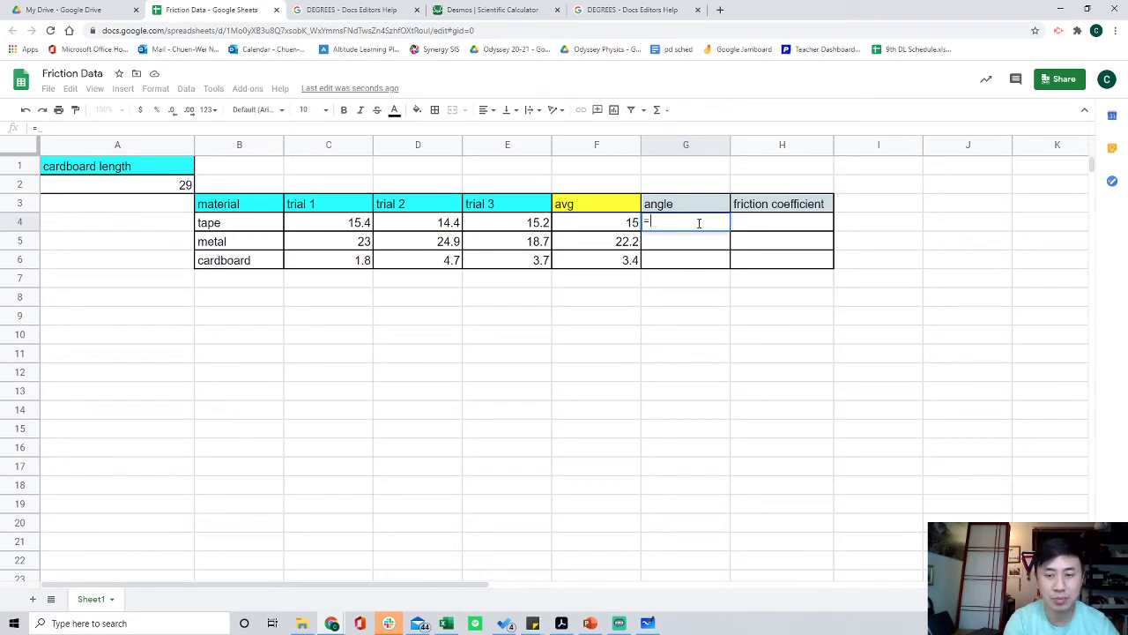
text(de)
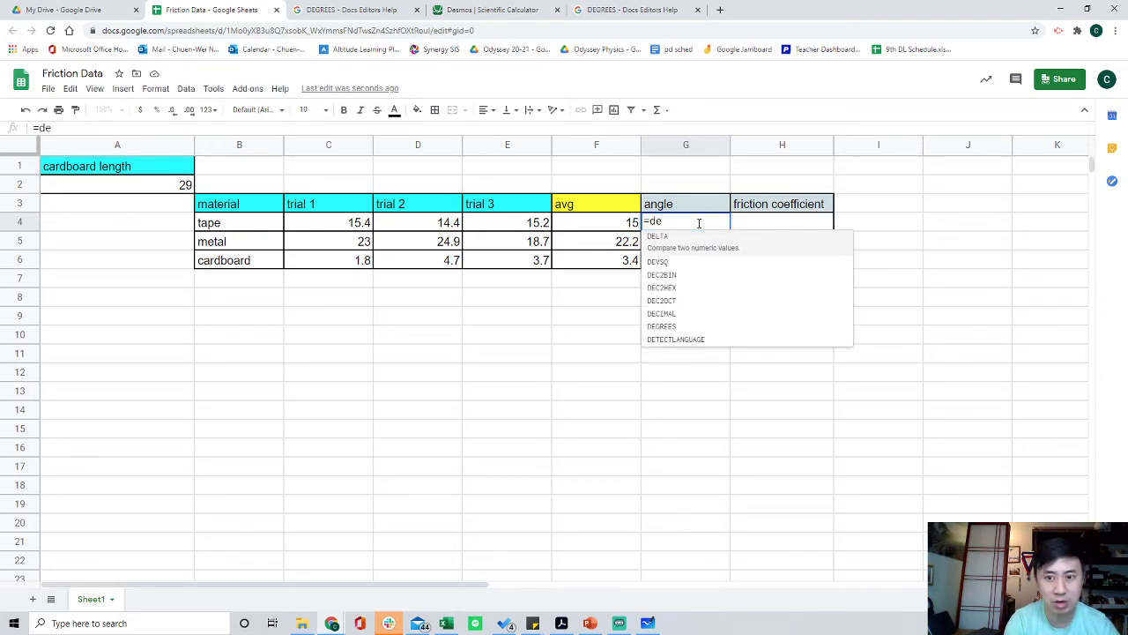
text(gr)
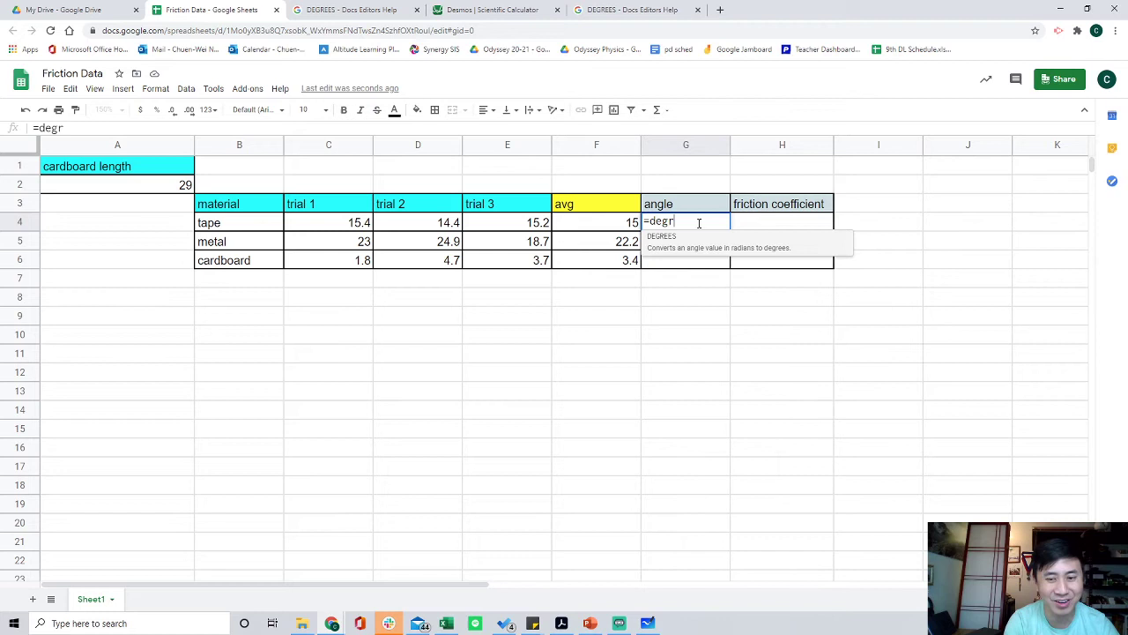
text(ees()
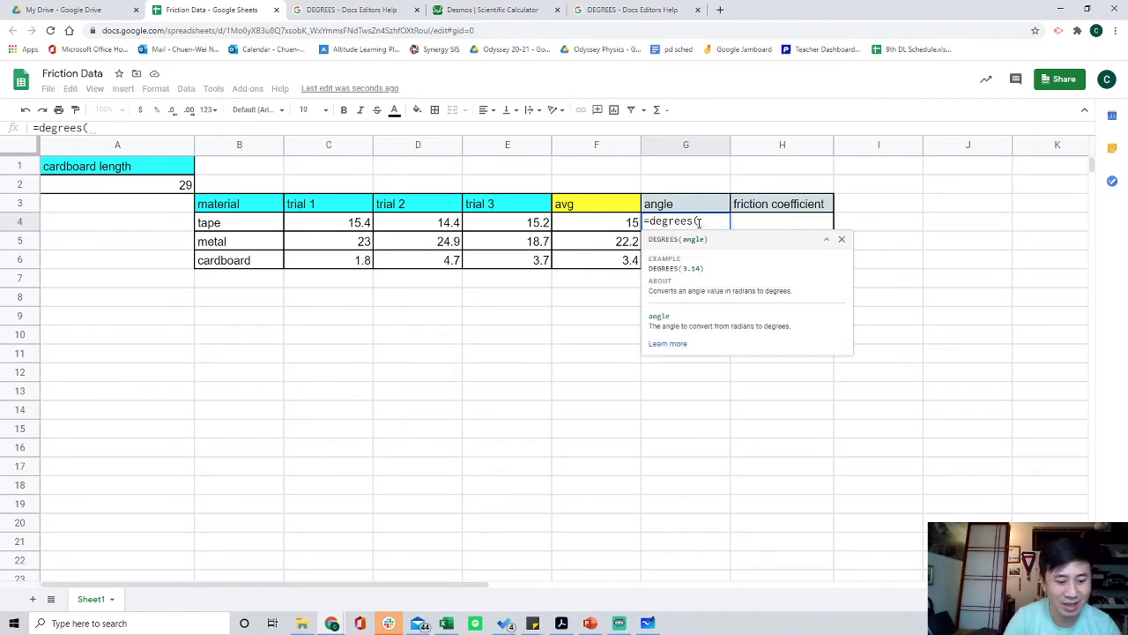
text(asin)
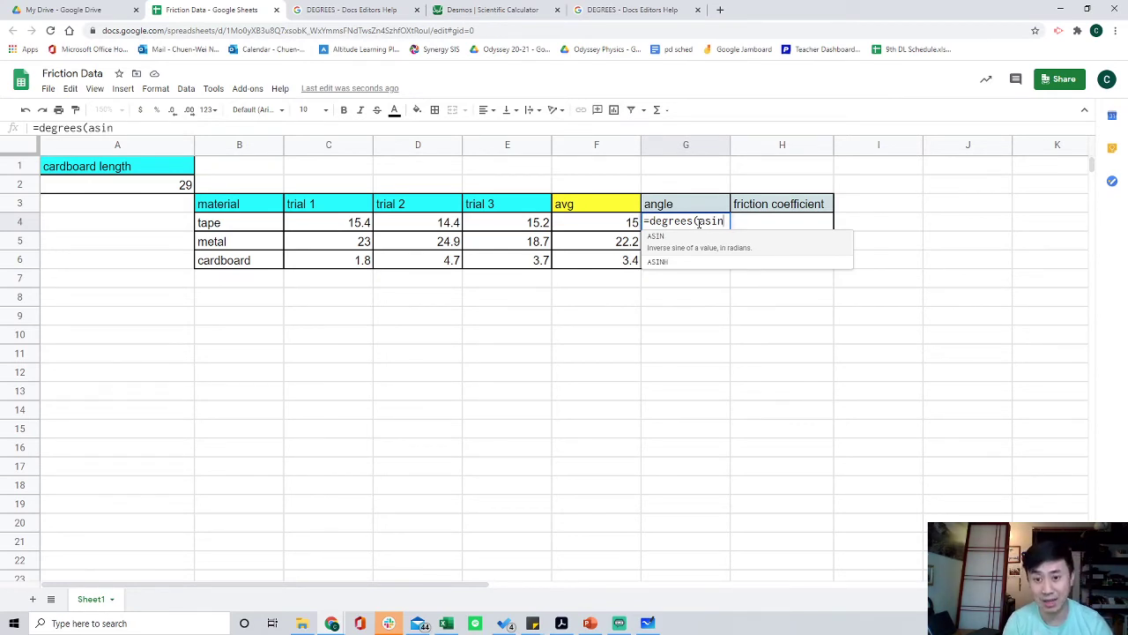
text(()
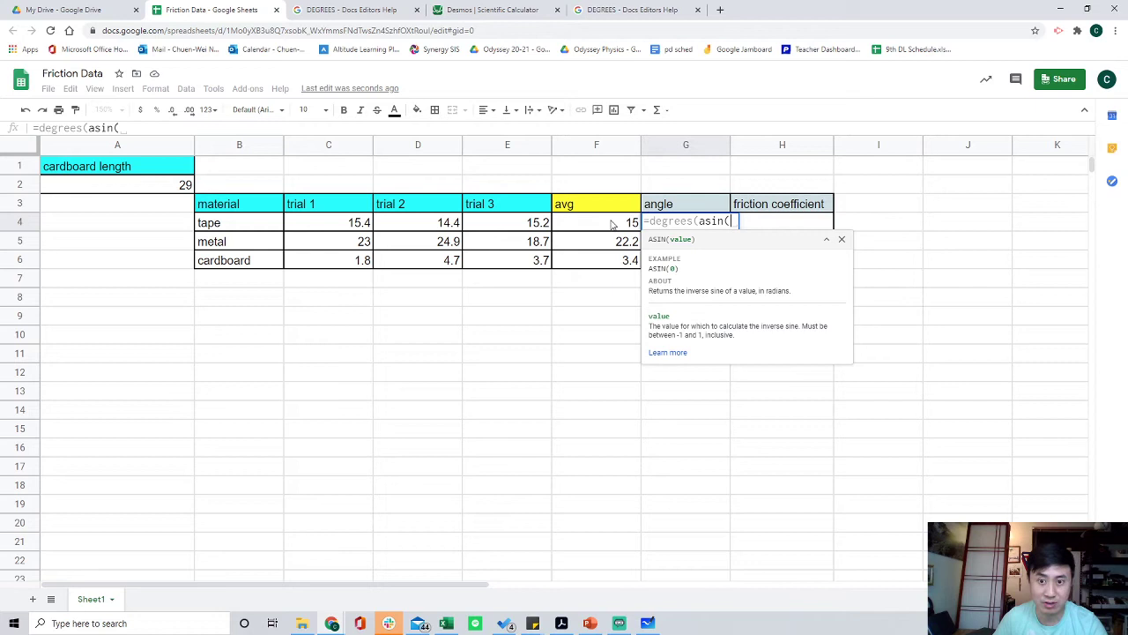
click(612, 224)
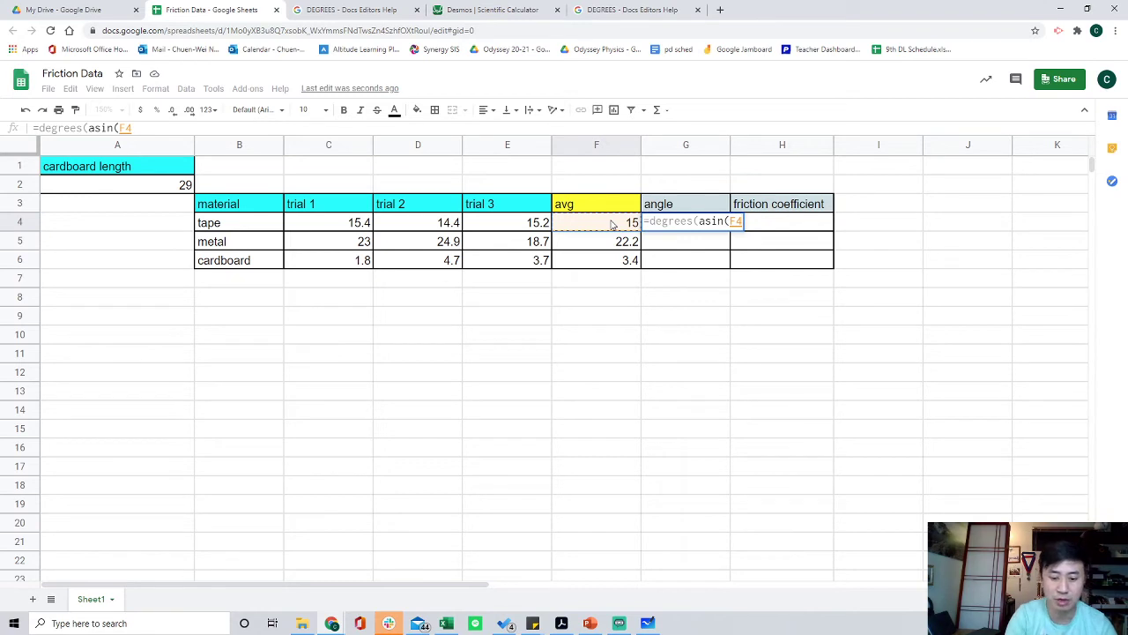
text(/)
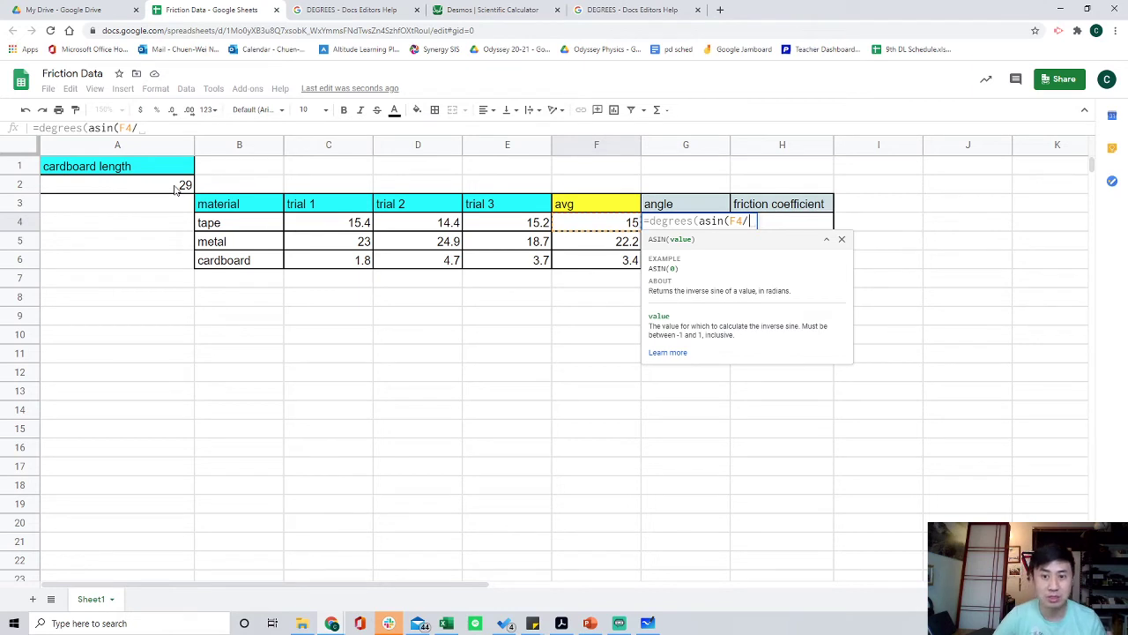
text(2)
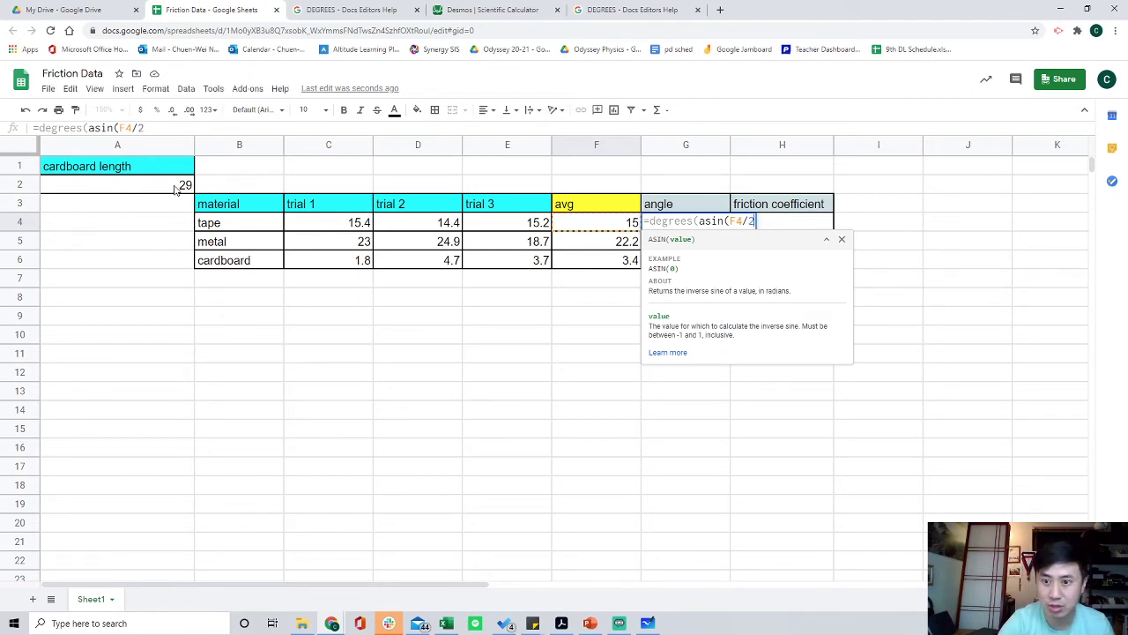
text(9)))
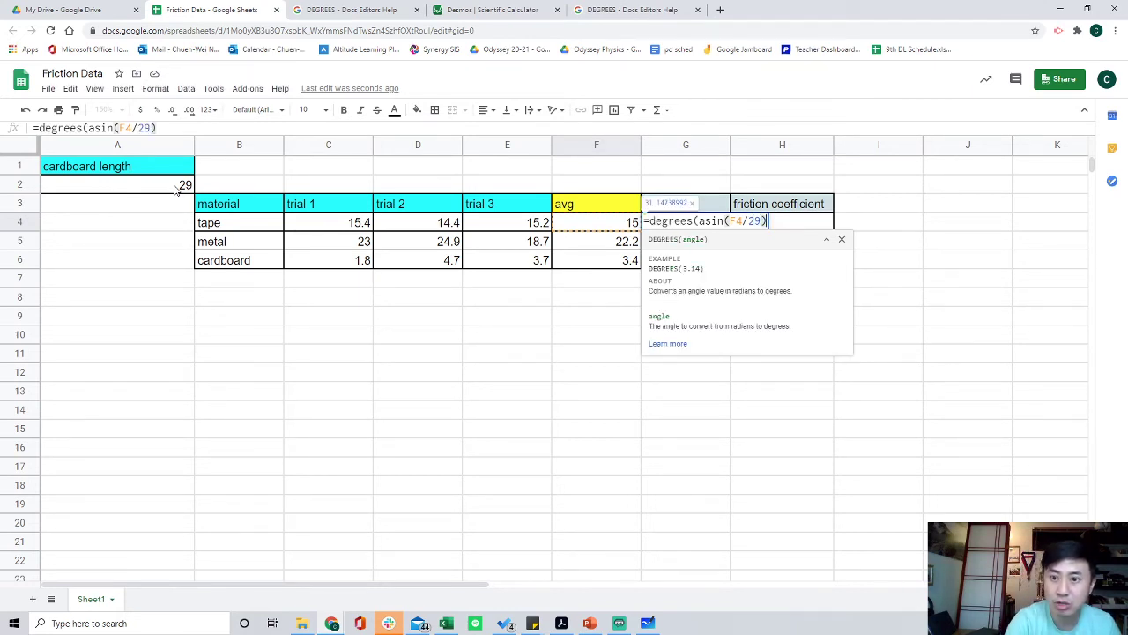
text())
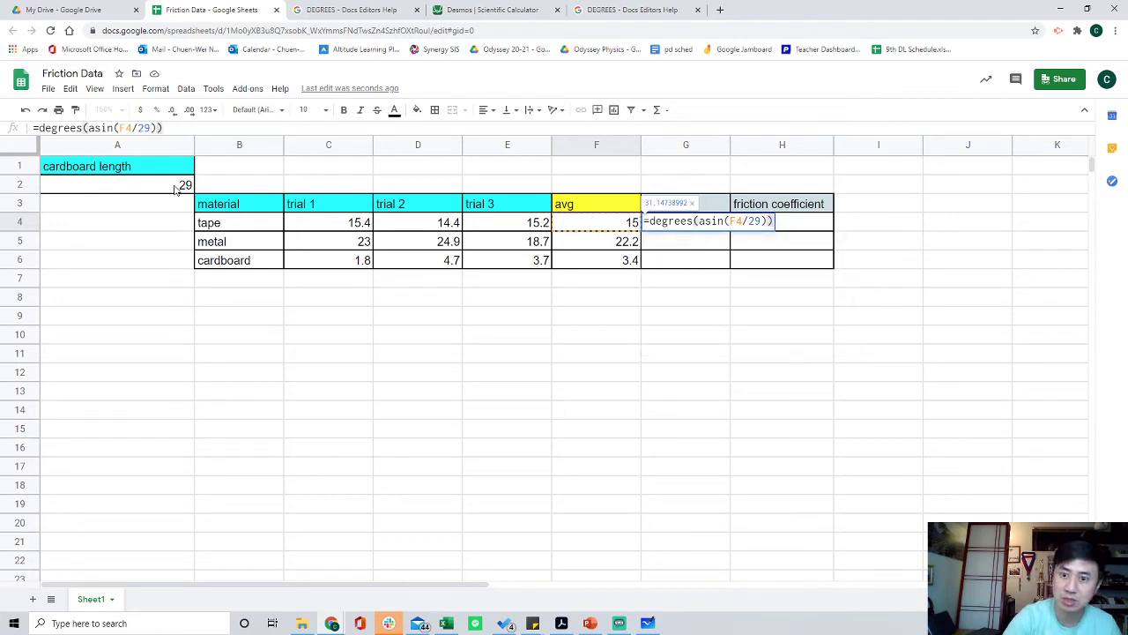
key(Return)
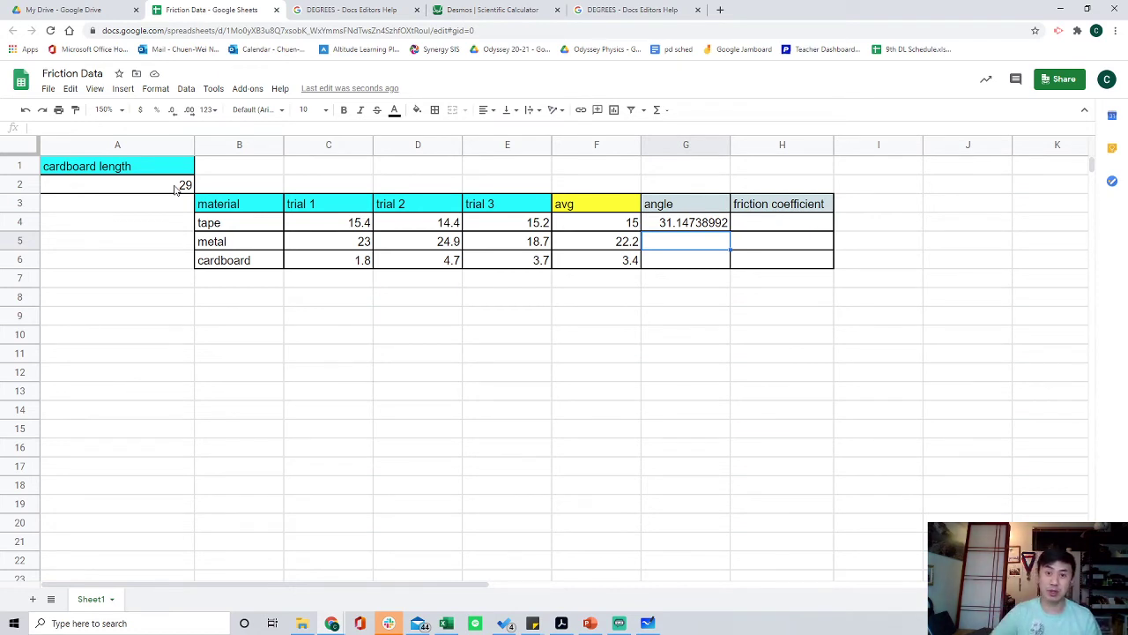
- Format the tape angle as Number with two decimals and fill it down, giving 49.95 and 6.73
click(683, 228)
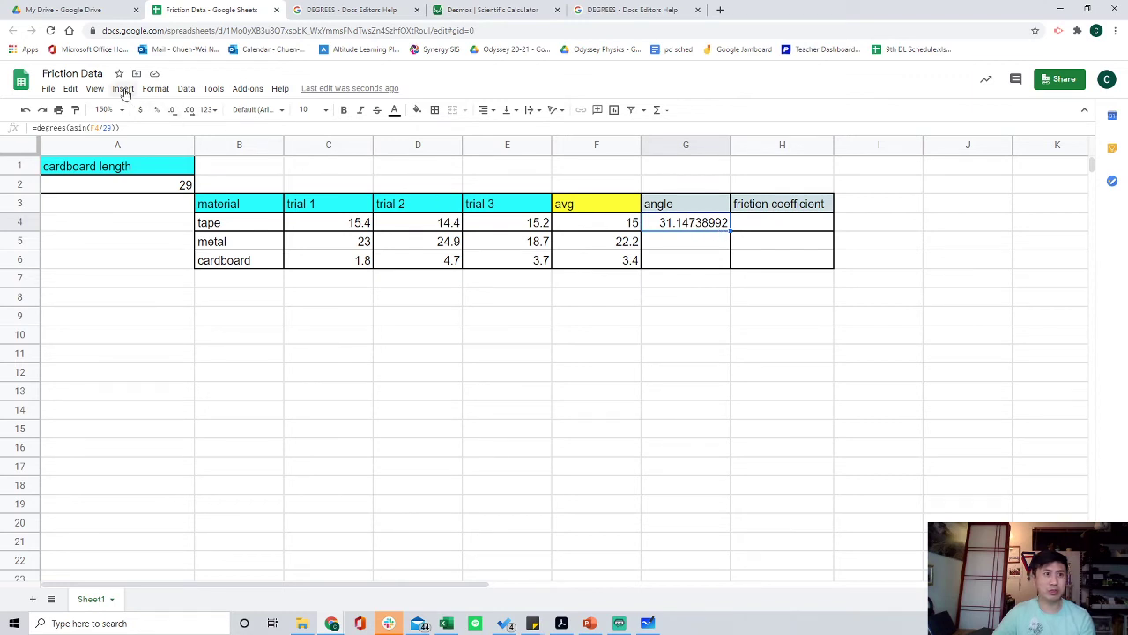
click(155, 89)
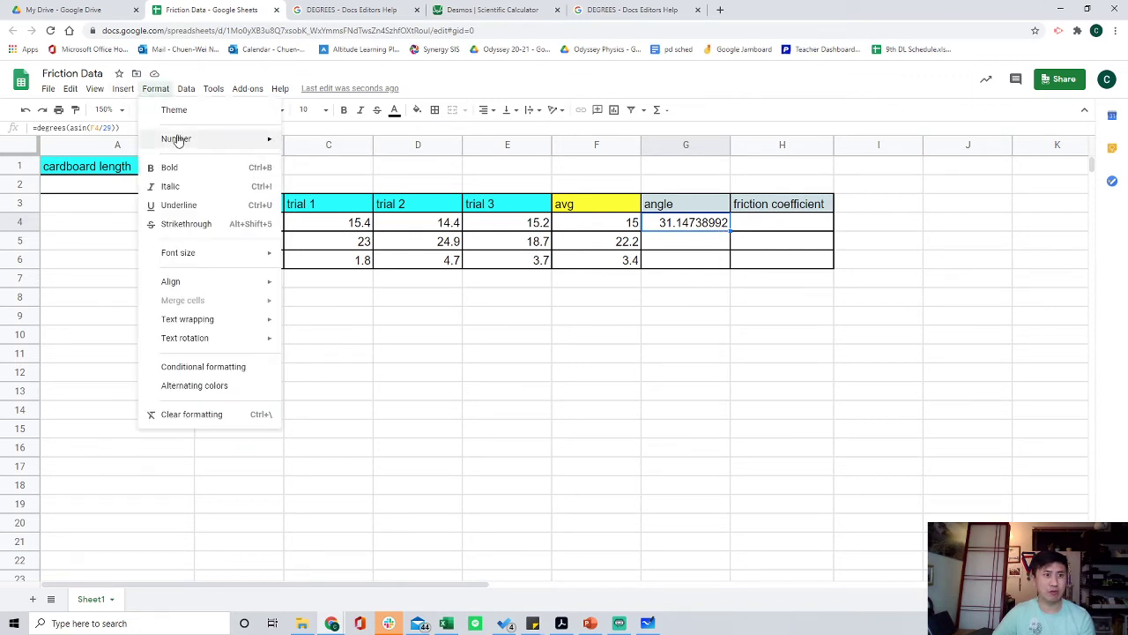
mouse_move(176, 138)
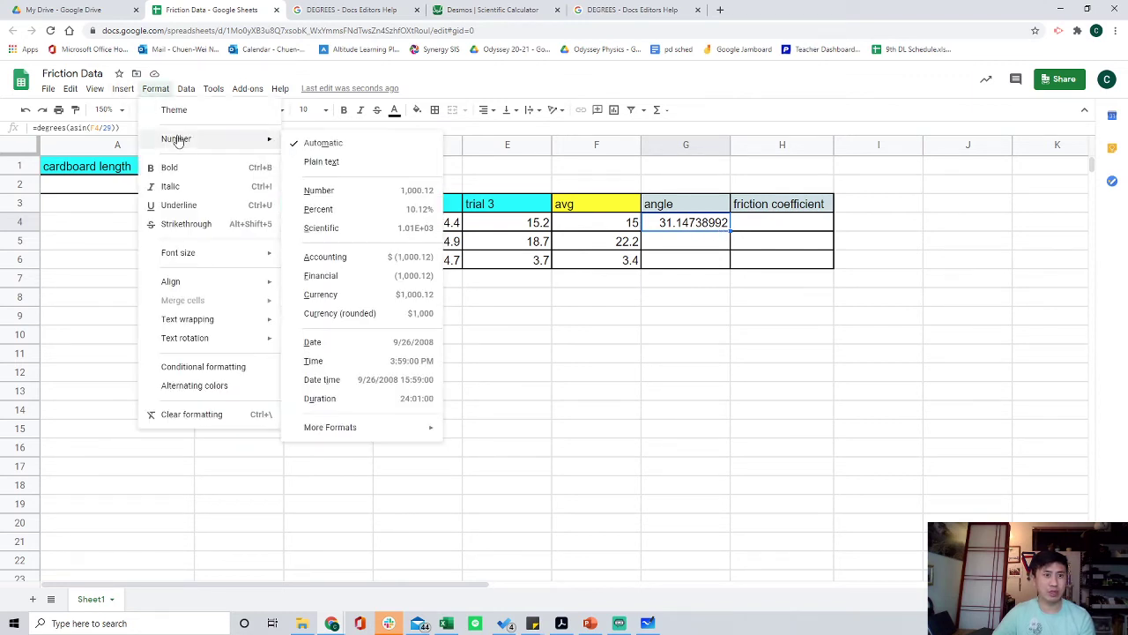
click(357, 199)
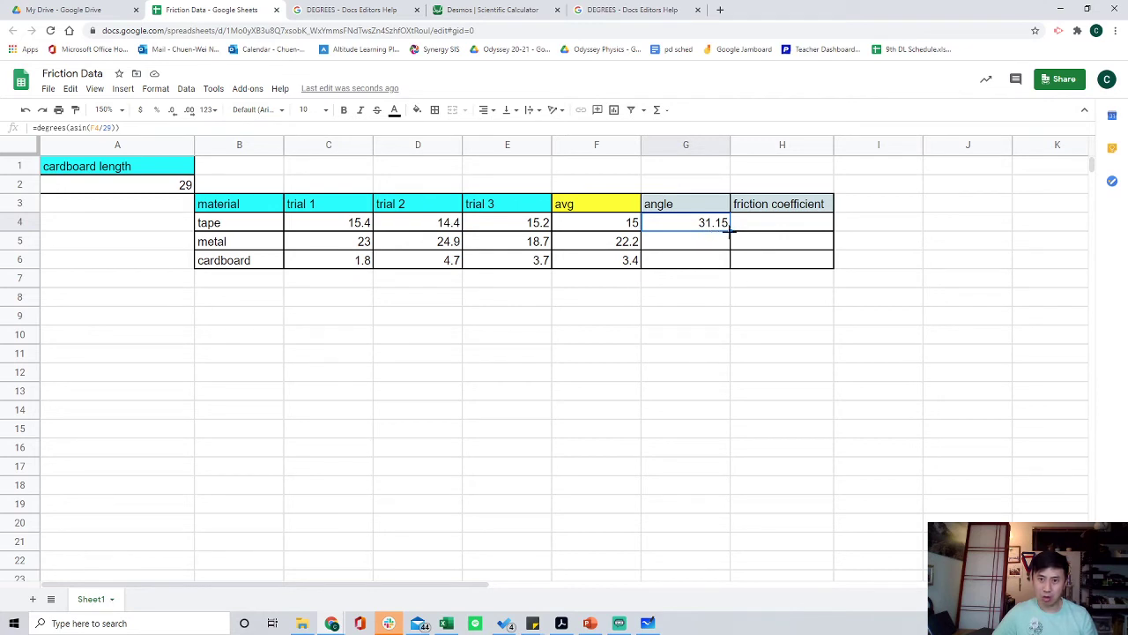
drag(728, 231, 731, 266)
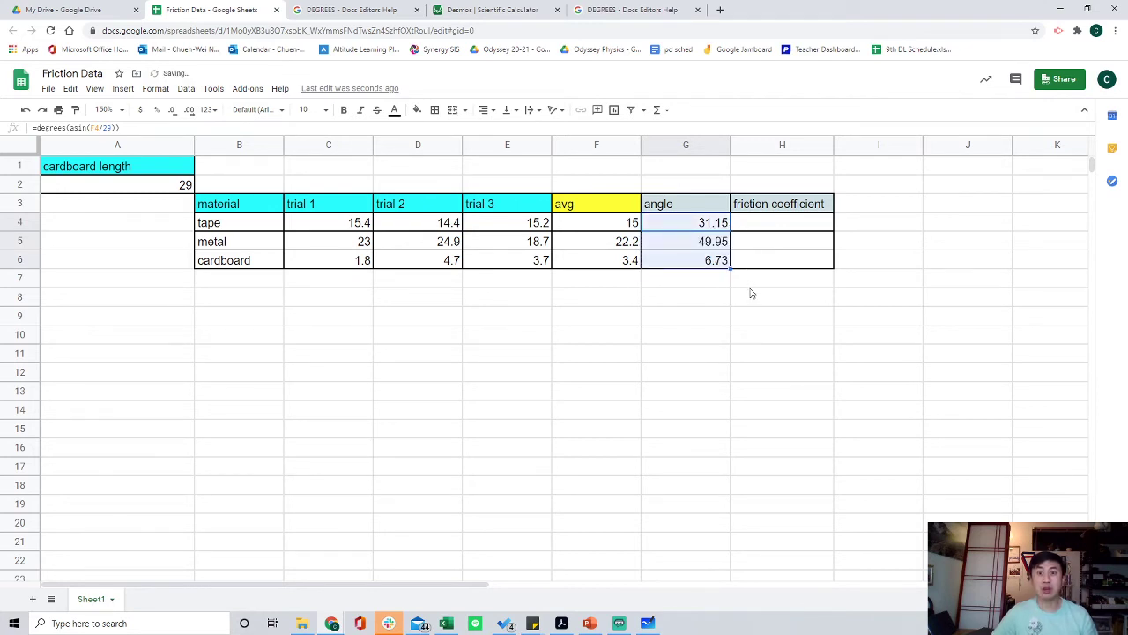
click(752, 292)
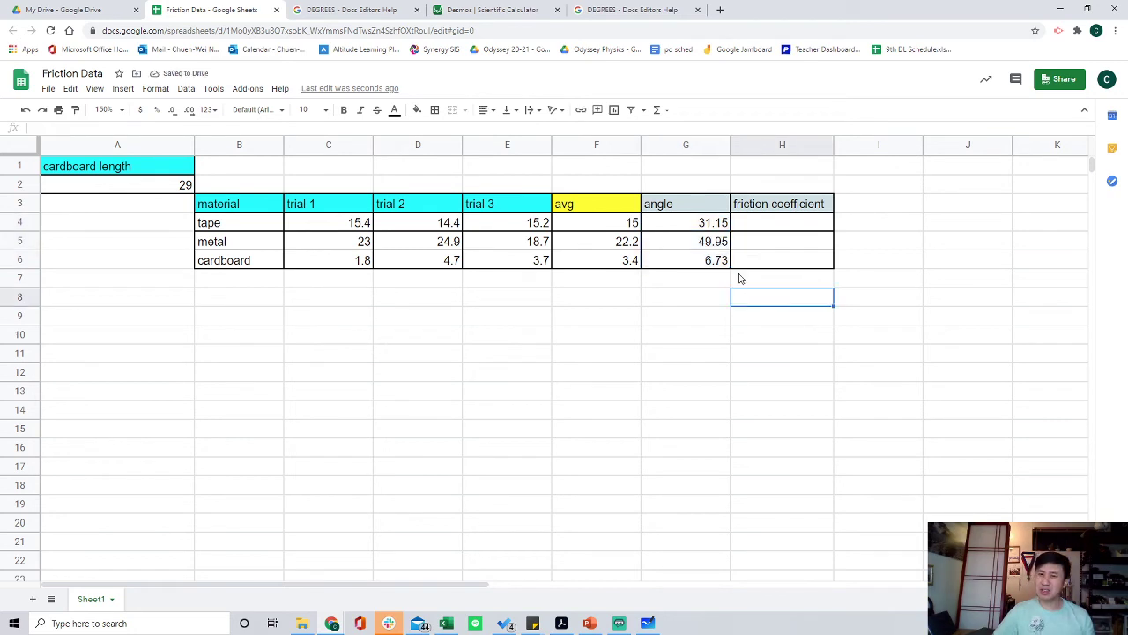
click(716, 246)
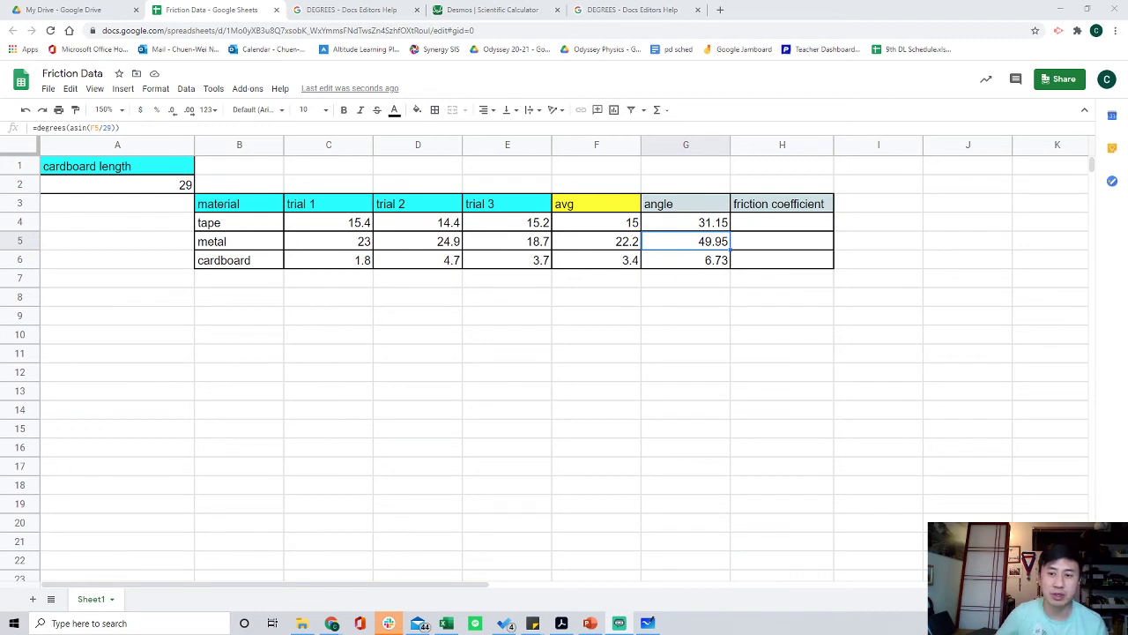
- Enter =tan(radians(G4)) in H4, giving the tape's friction coefficient 0.604367223
click(791, 223)
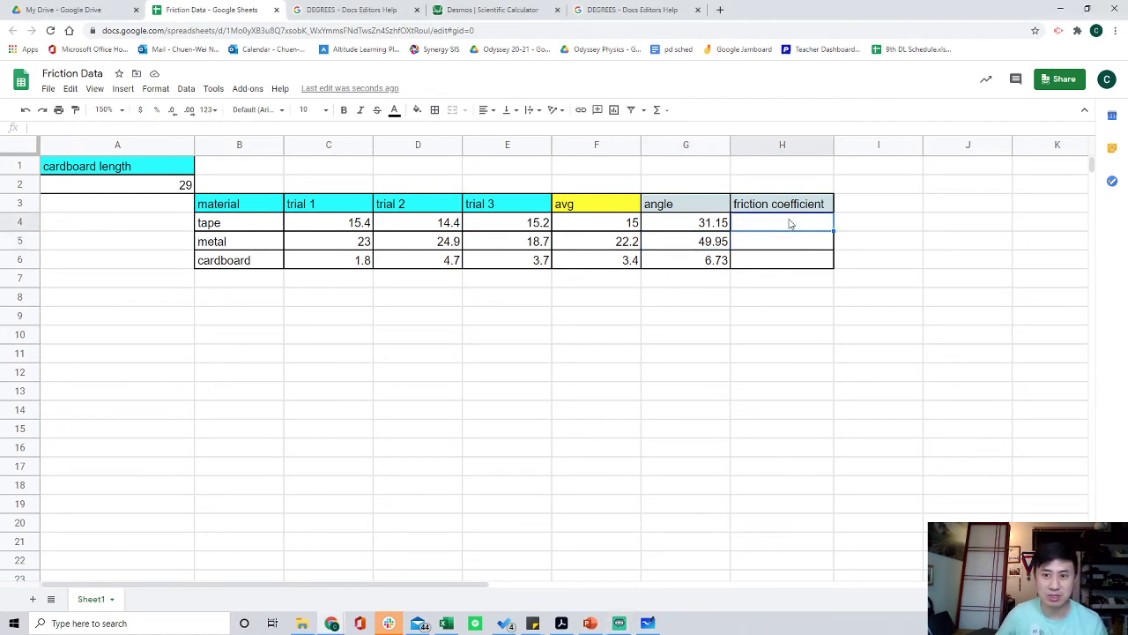
text(=)
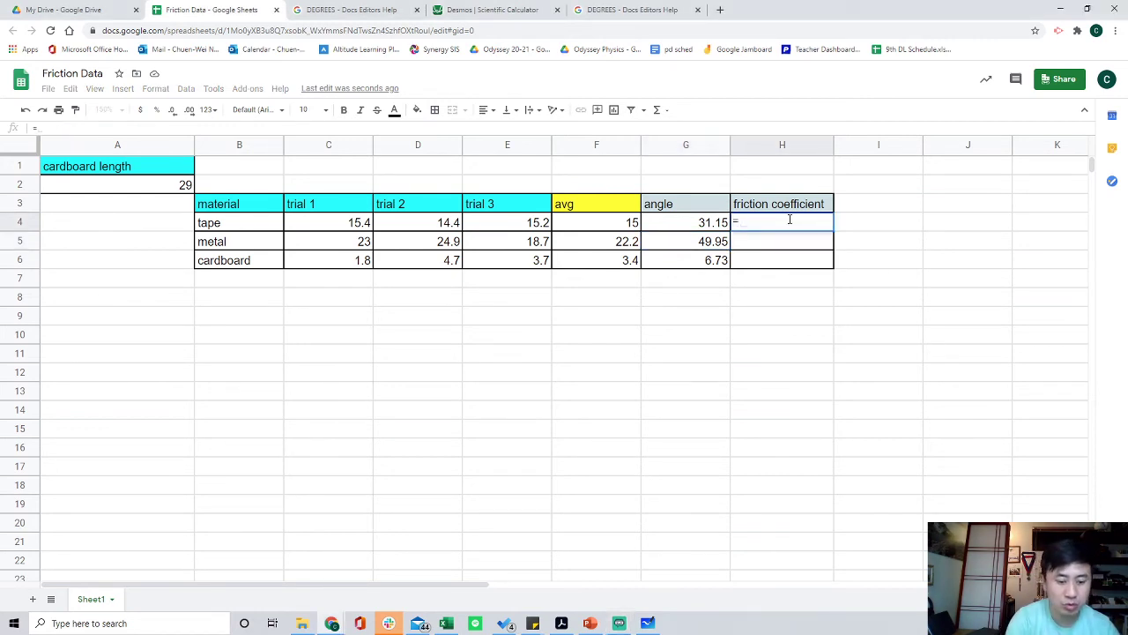
text(ta)
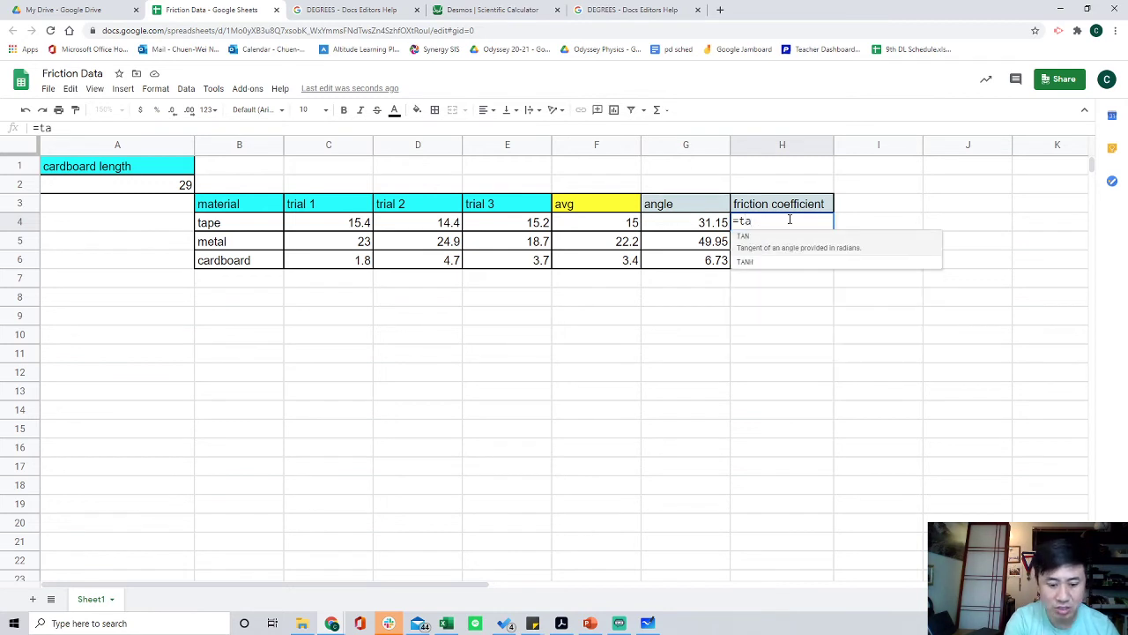
text(n()
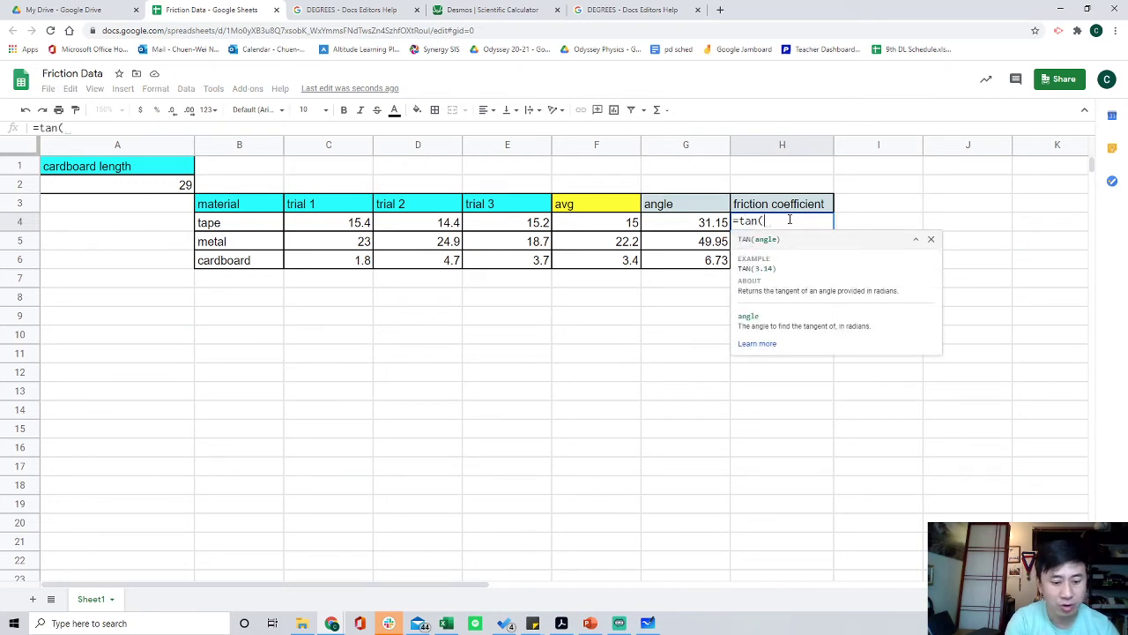
text(radians)
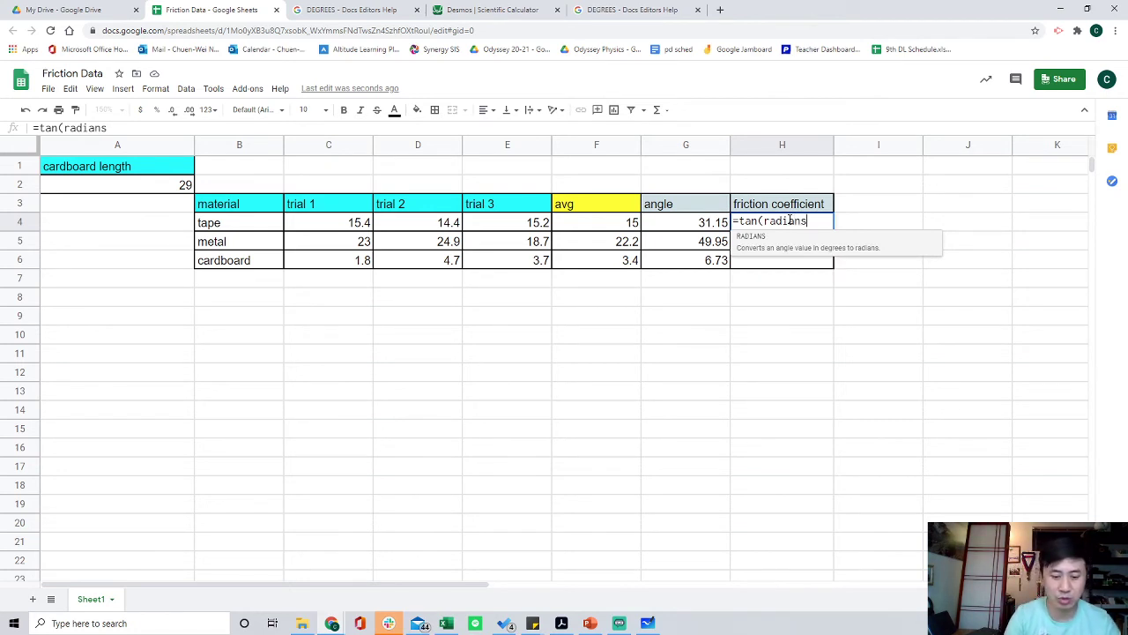
text(()
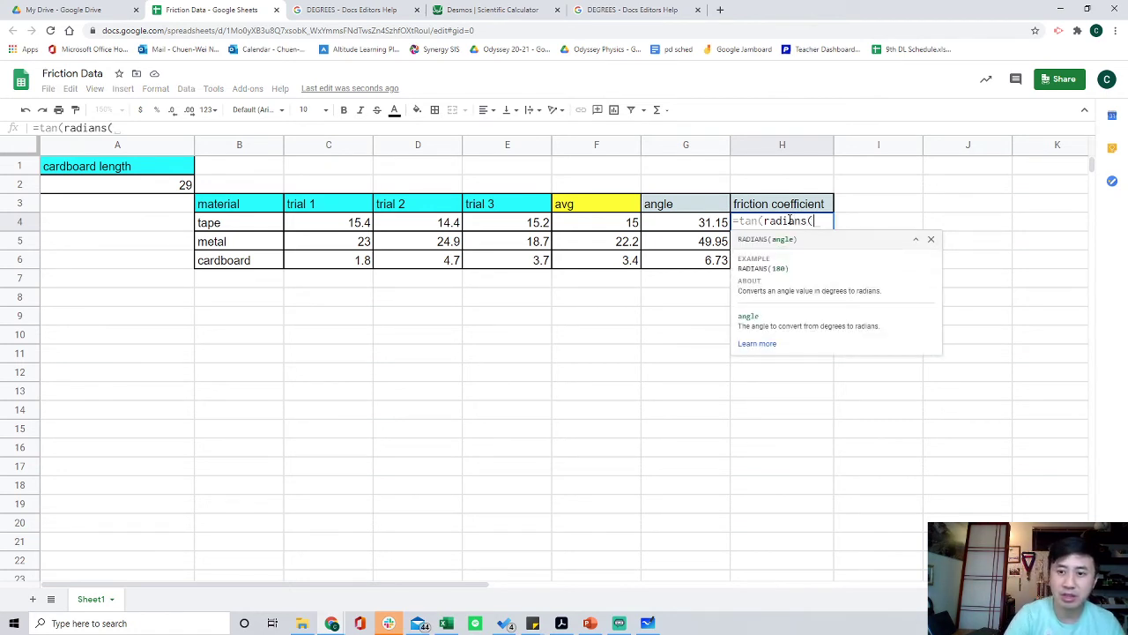
click(707, 225)
text()))
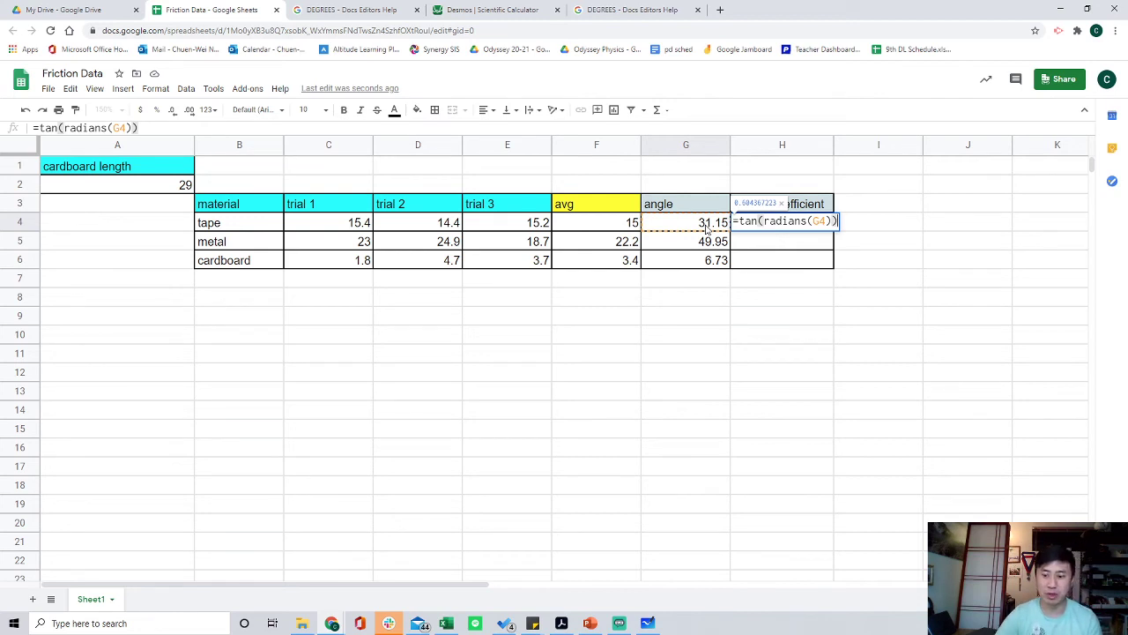
key(Return)
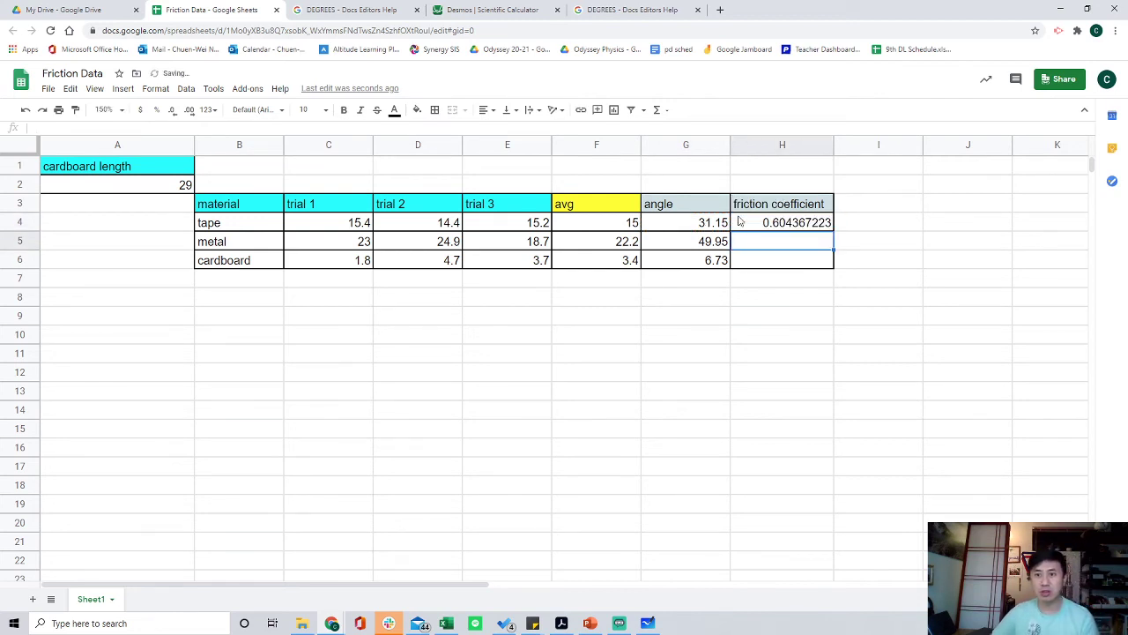
- Fill the coefficient formula down to H6 and show the values at two decimals: 0.60, 1.19, 0.12
click(820, 225)
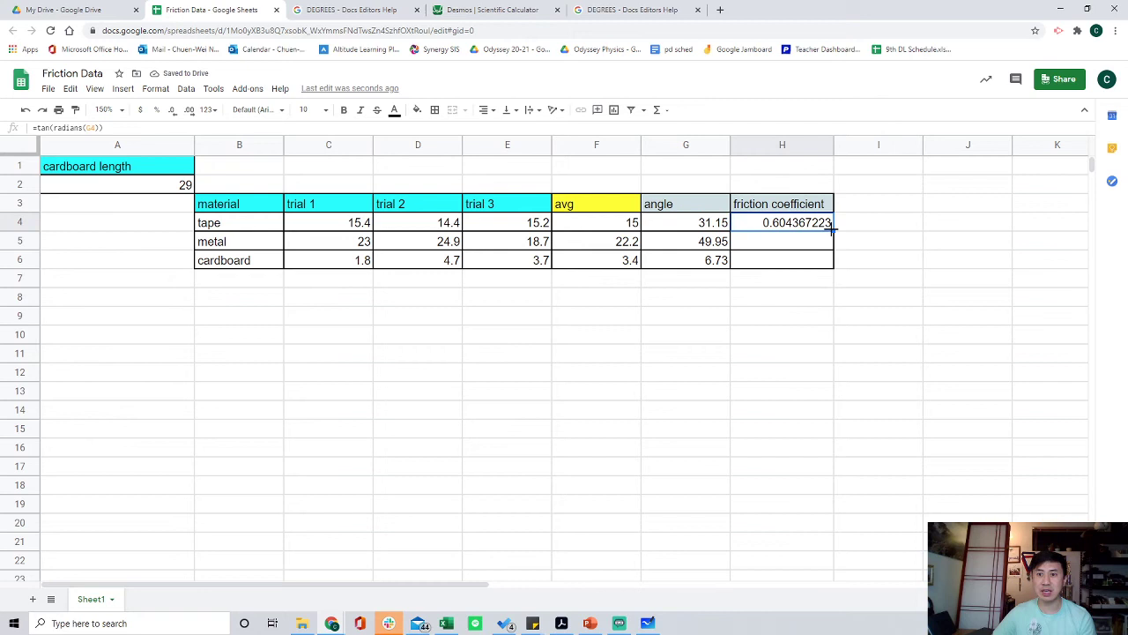
drag(831, 229, 829, 262)
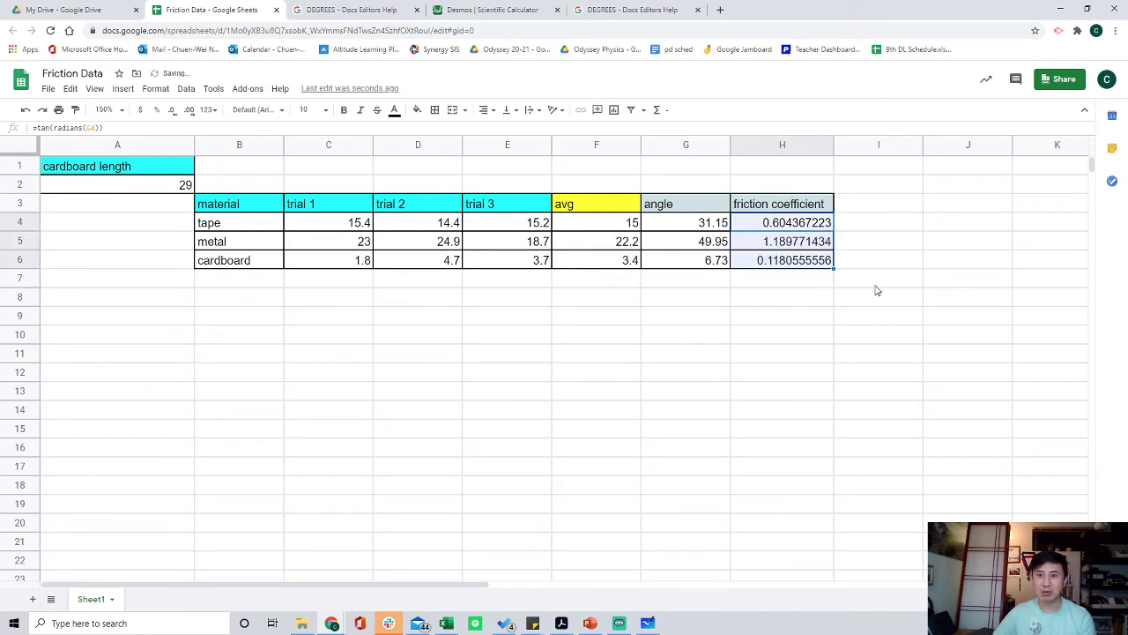
click(206, 111)
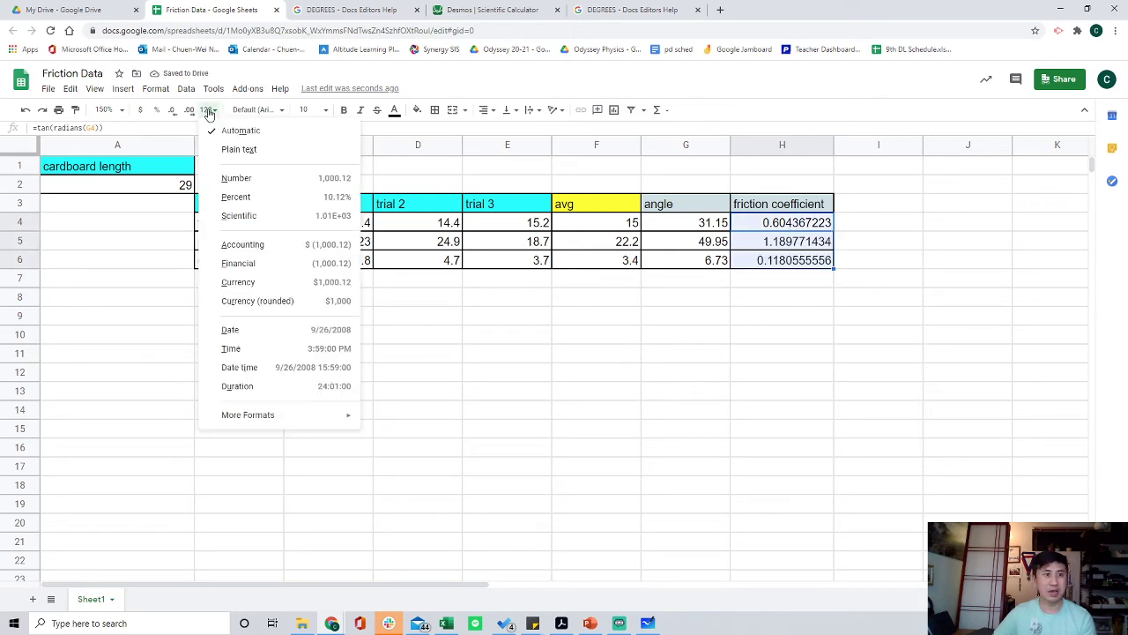
click(249, 181)
- Check the metal coefficient's formula and select the metal row from C5 to H5
click(791, 335)
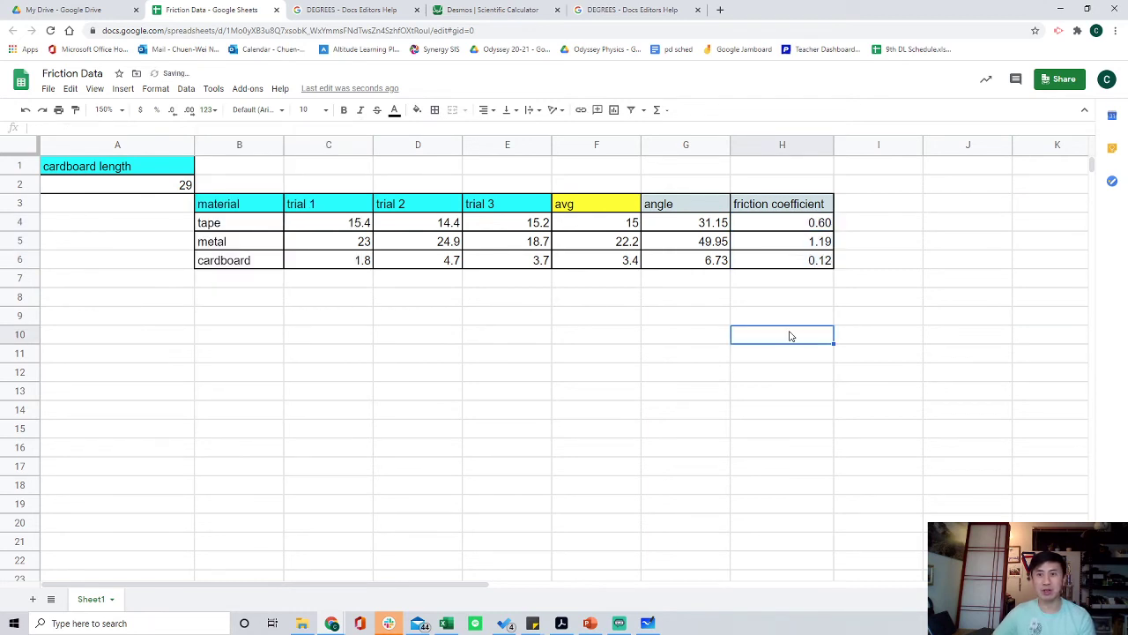
click(823, 243)
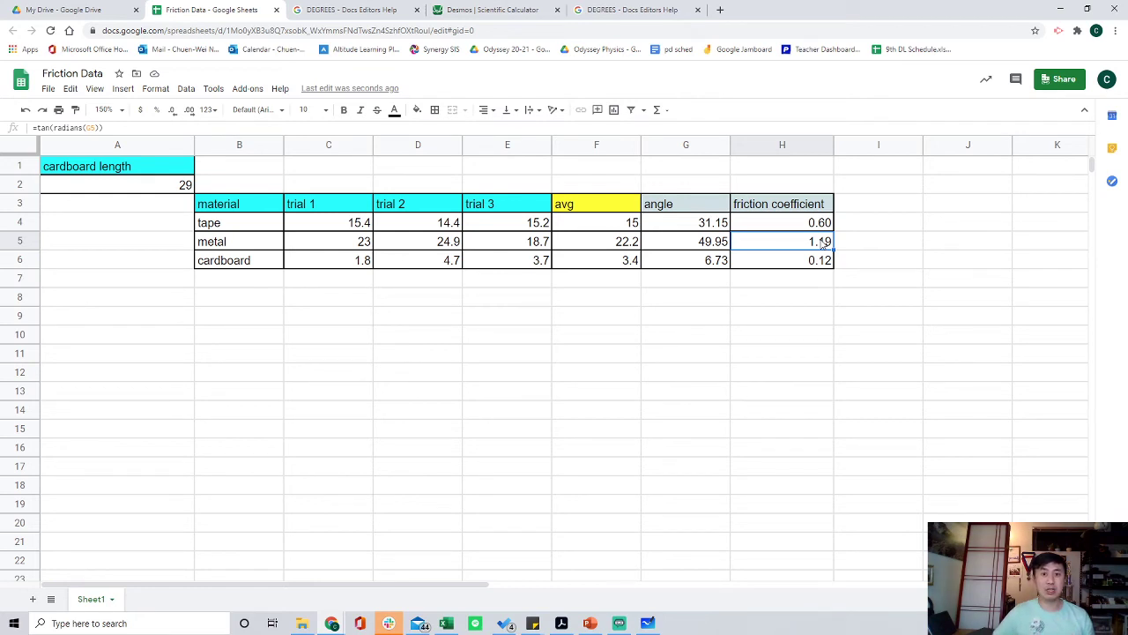
drag(291, 247, 804, 245)
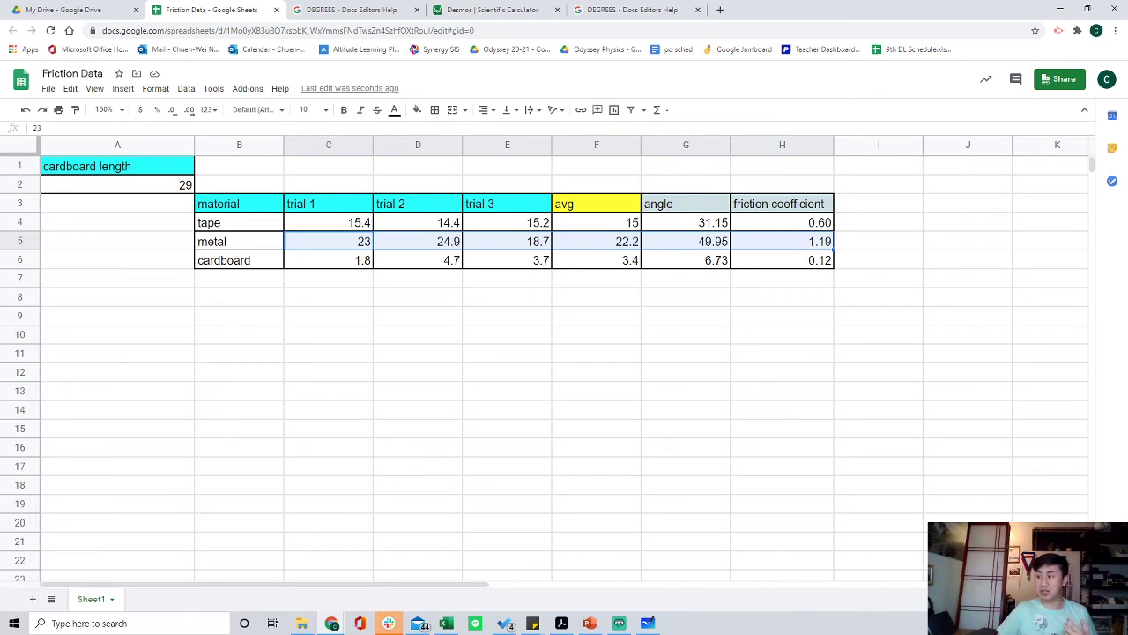
- Select the material names B3:B6 together with the angle column G3:G6
click(686, 297)
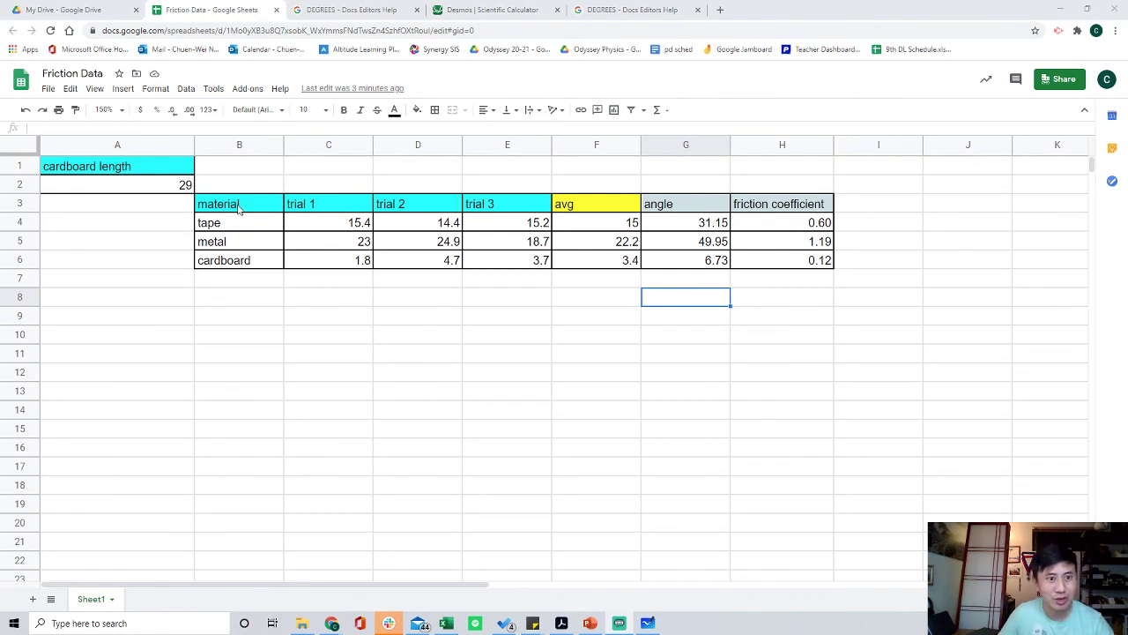
drag(244, 205, 246, 261)
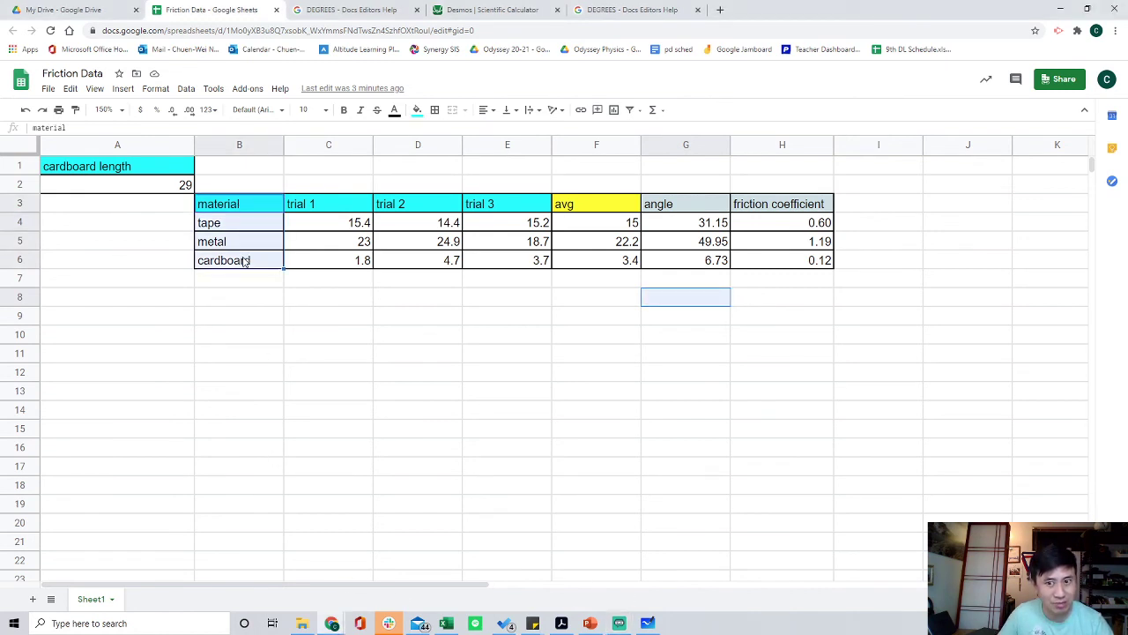
drag(685, 207, 688, 257)
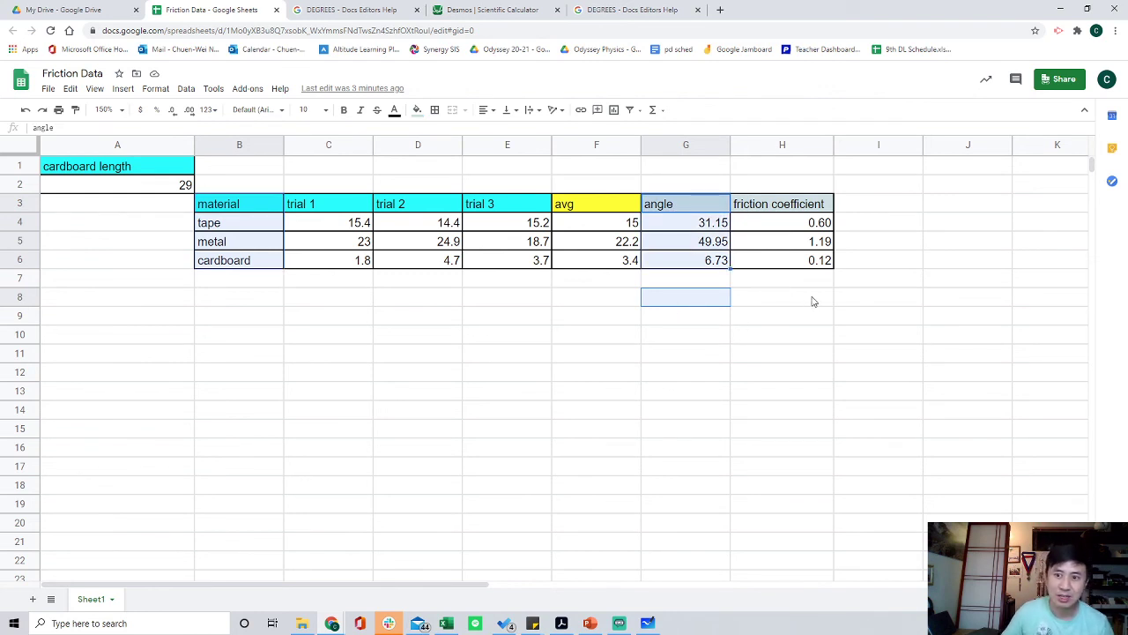
key(Return)
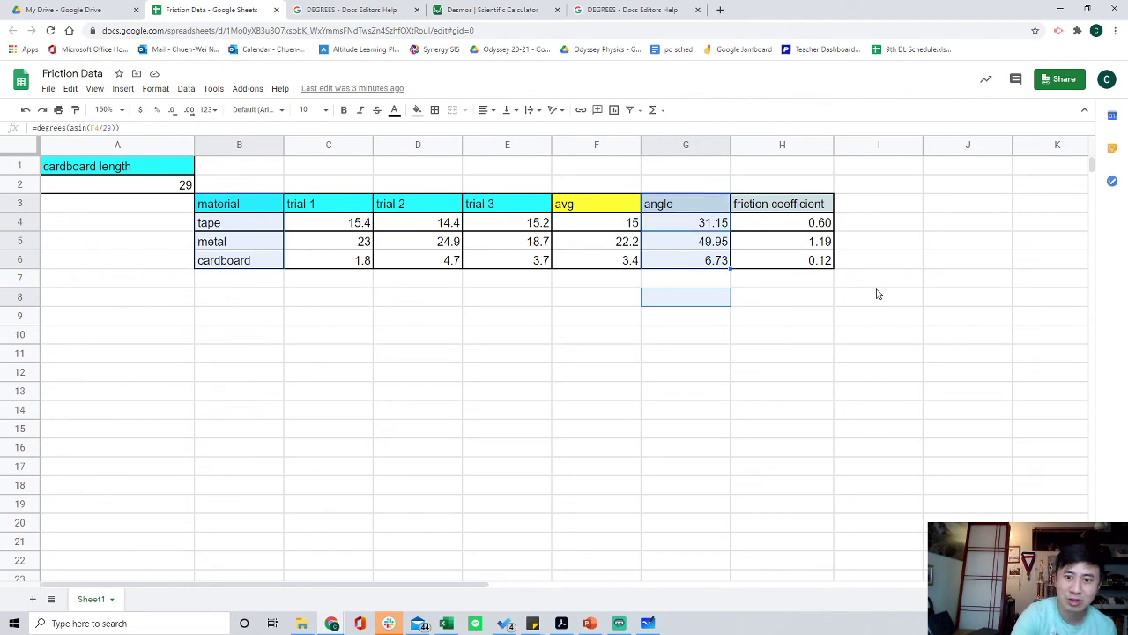
- Reselect the material column B3:B6 with the friction coefficient column H3:H6 instead
click(877, 289)
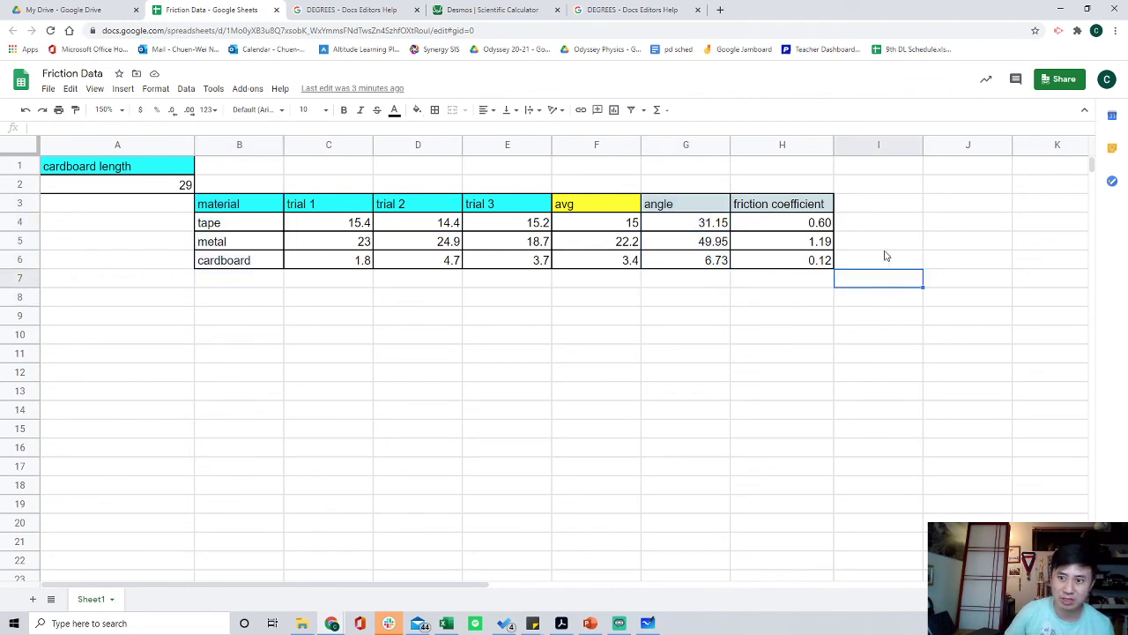
click(893, 222)
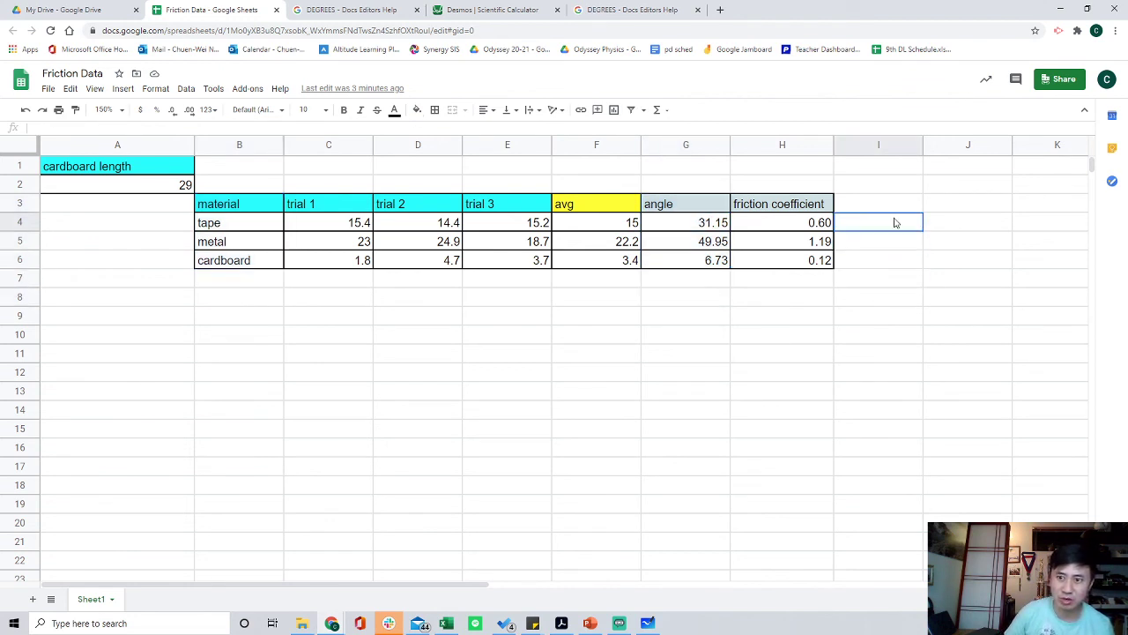
click(250, 205)
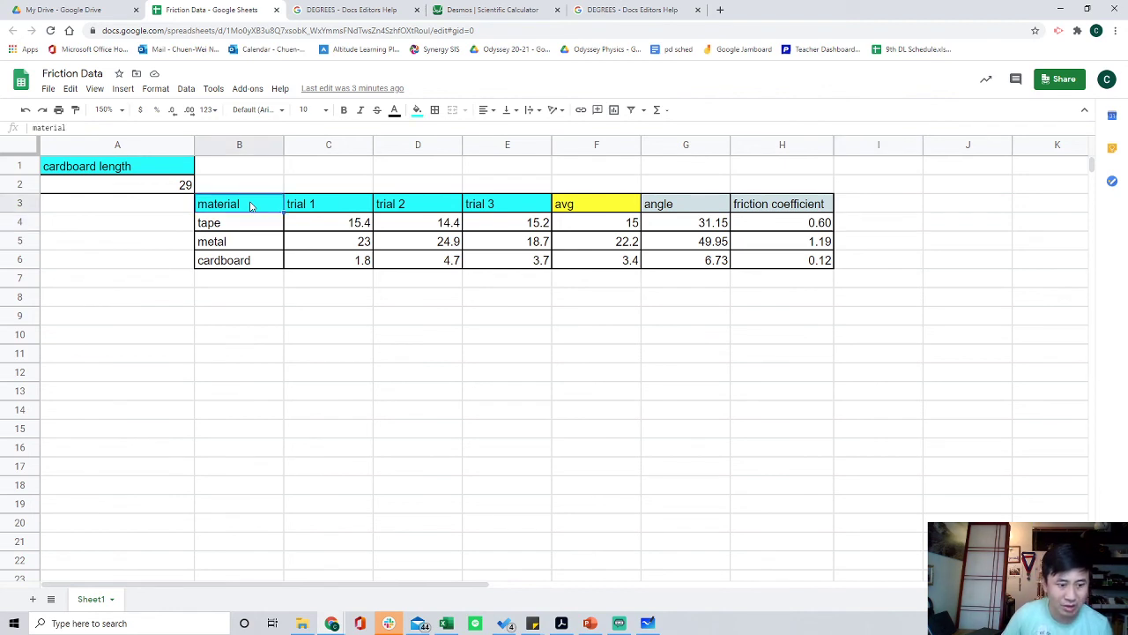
drag(250, 206, 252, 261)
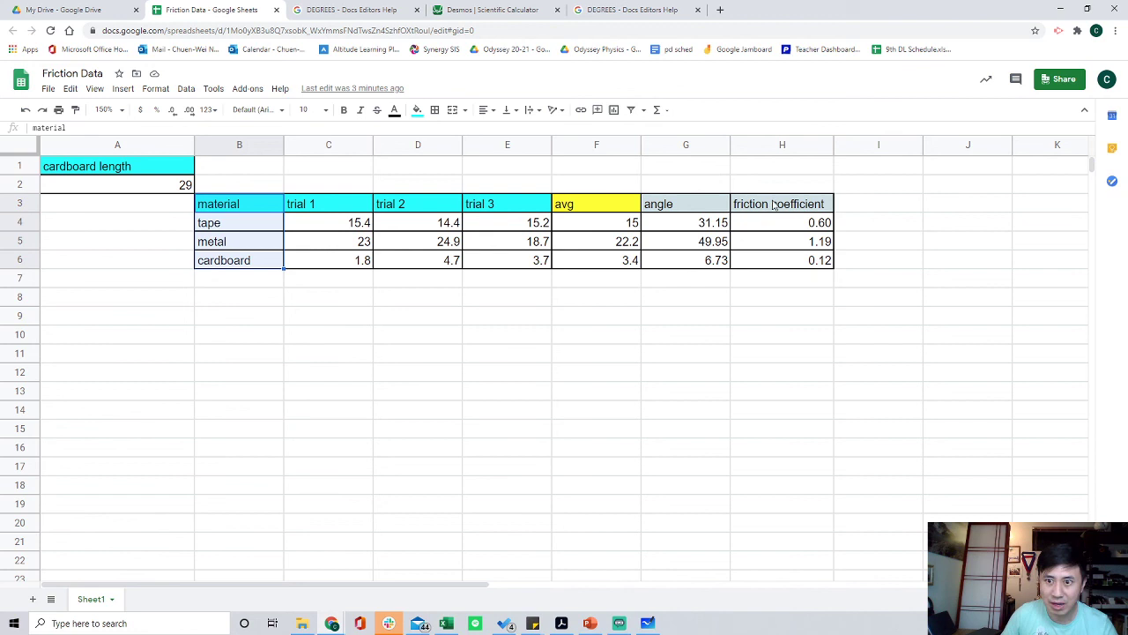
drag(772, 205, 775, 262)
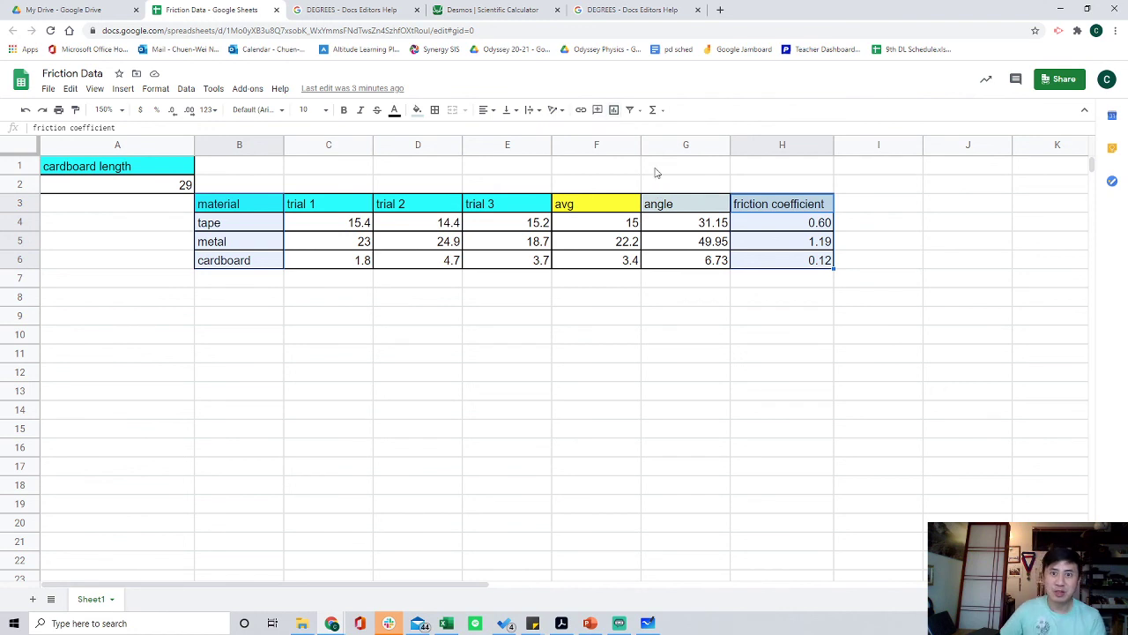
- Insert a chart from the selection, shrink it below the table, and change pie to column chart
click(614, 109)
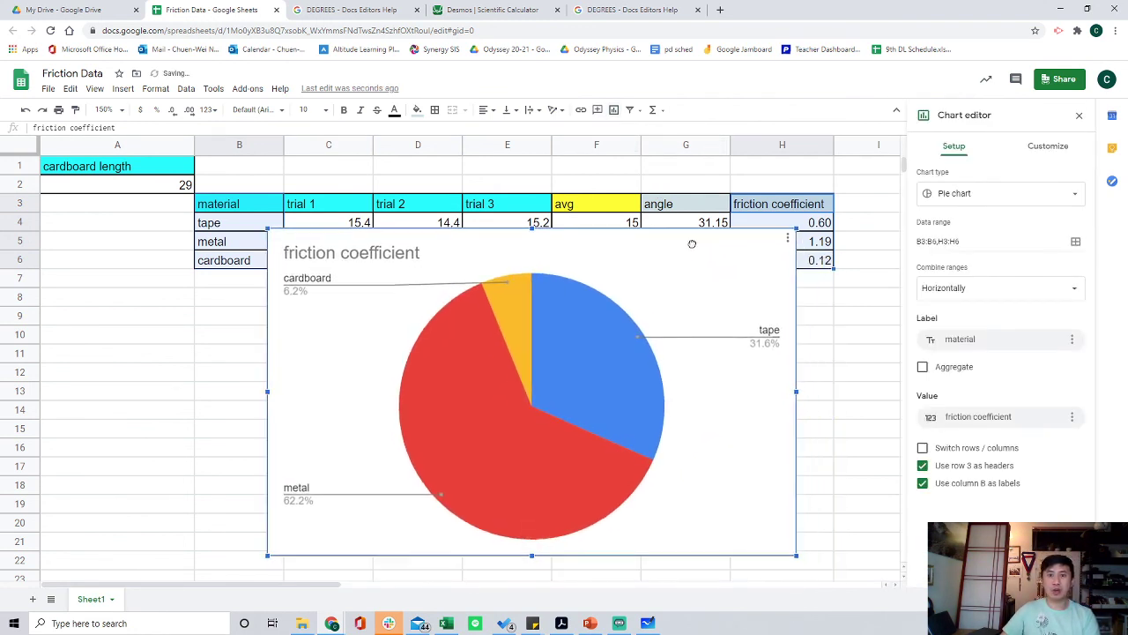
drag(692, 243, 673, 214)
drag(776, 522, 474, 395)
drag(529, 356, 648, 491)
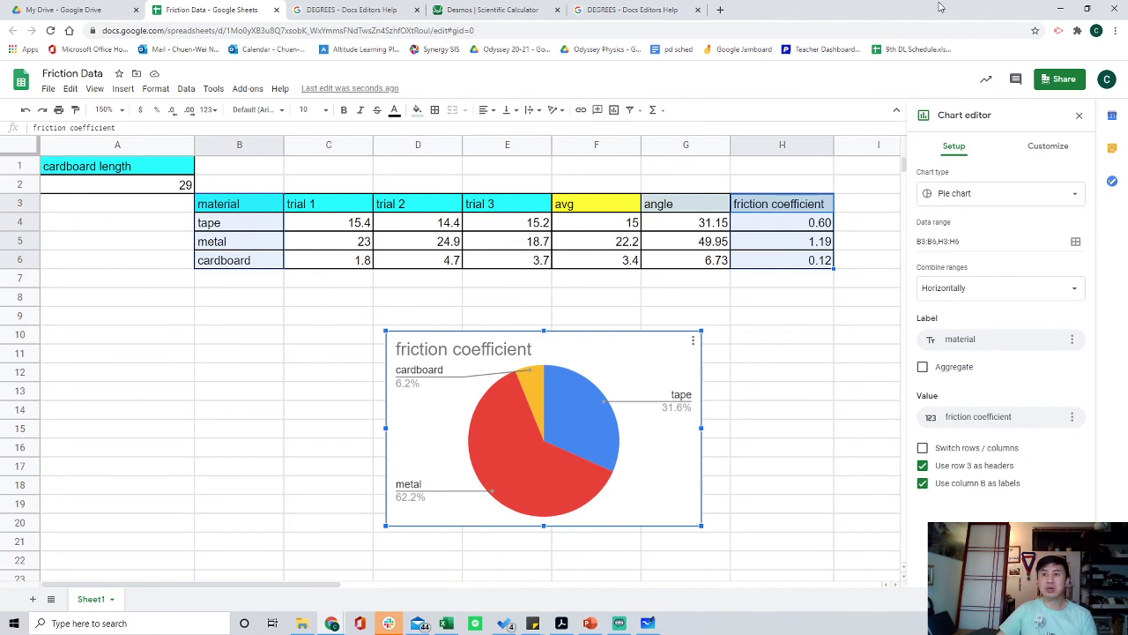
click(1074, 197)
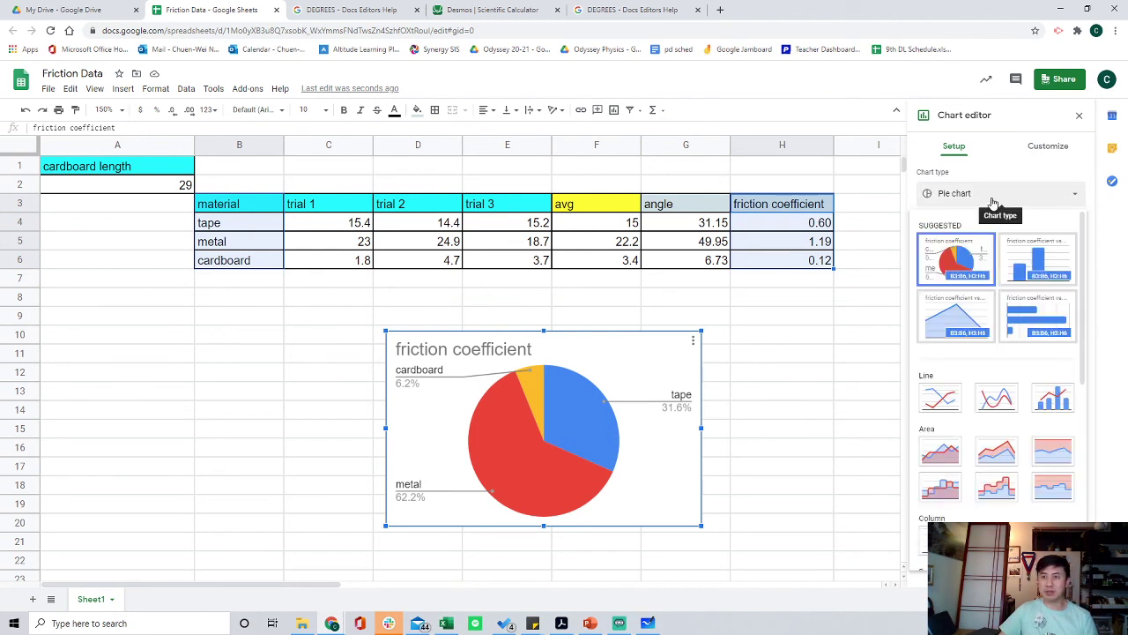
click(1050, 266)
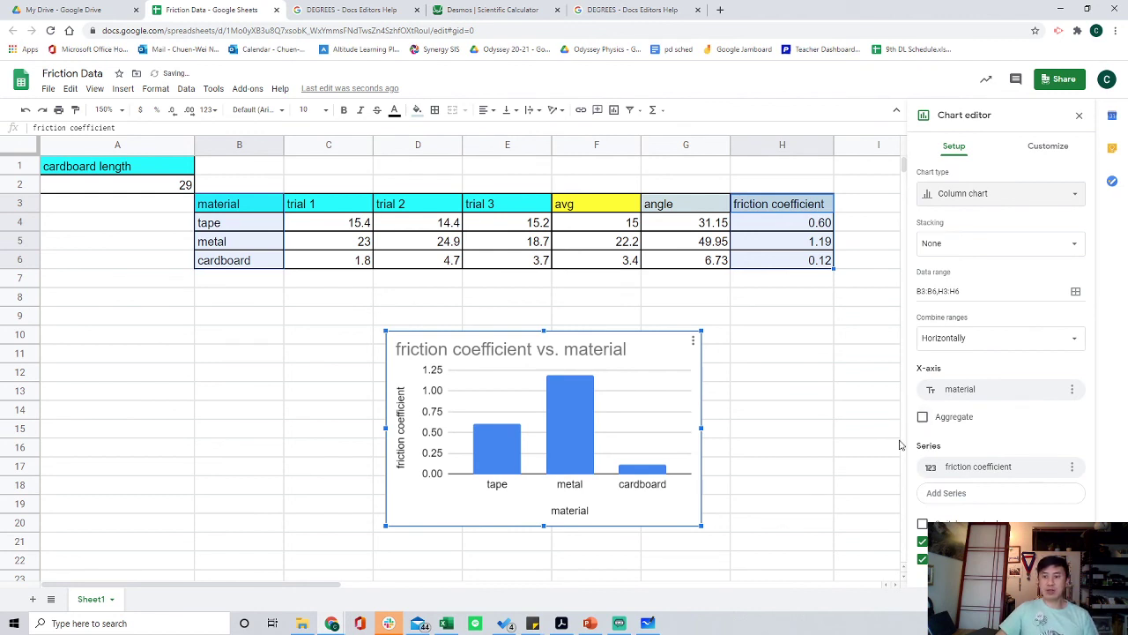
- Move the chart left under the table and retitle it 'friction coefficients of tape, metal, ardboard.'
click(779, 450)
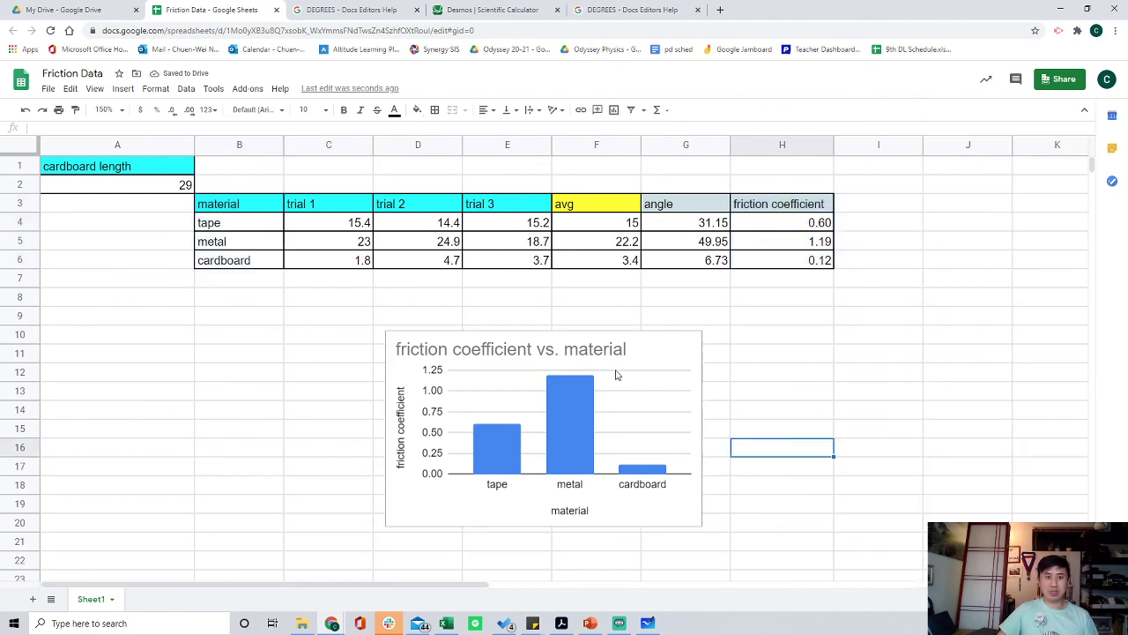
drag(583, 354, 350, 333)
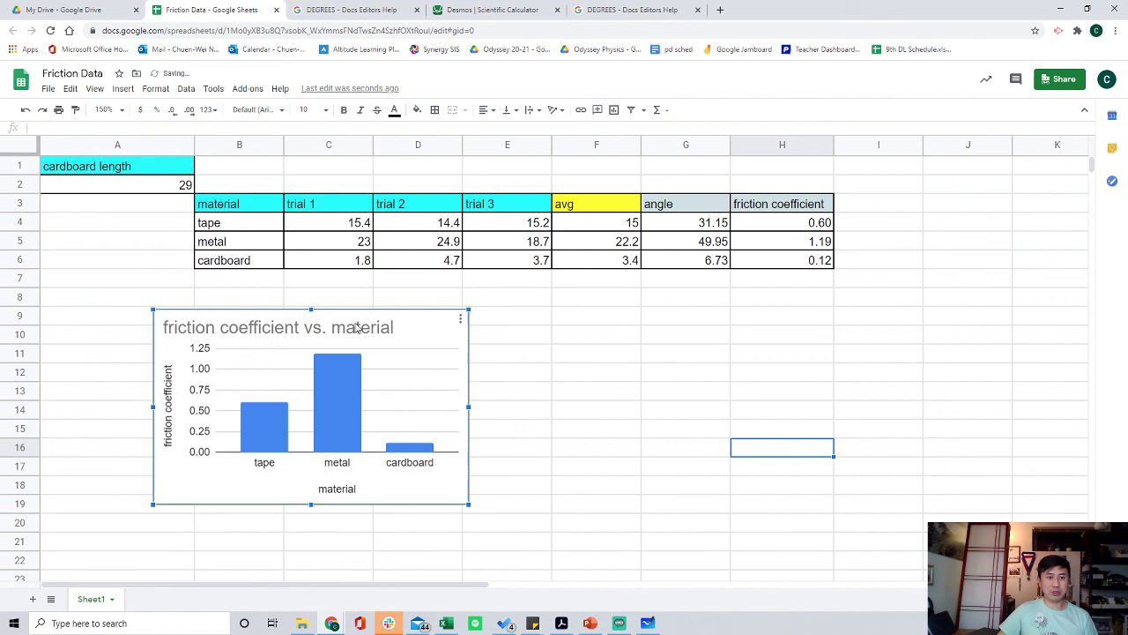
click(460, 320)
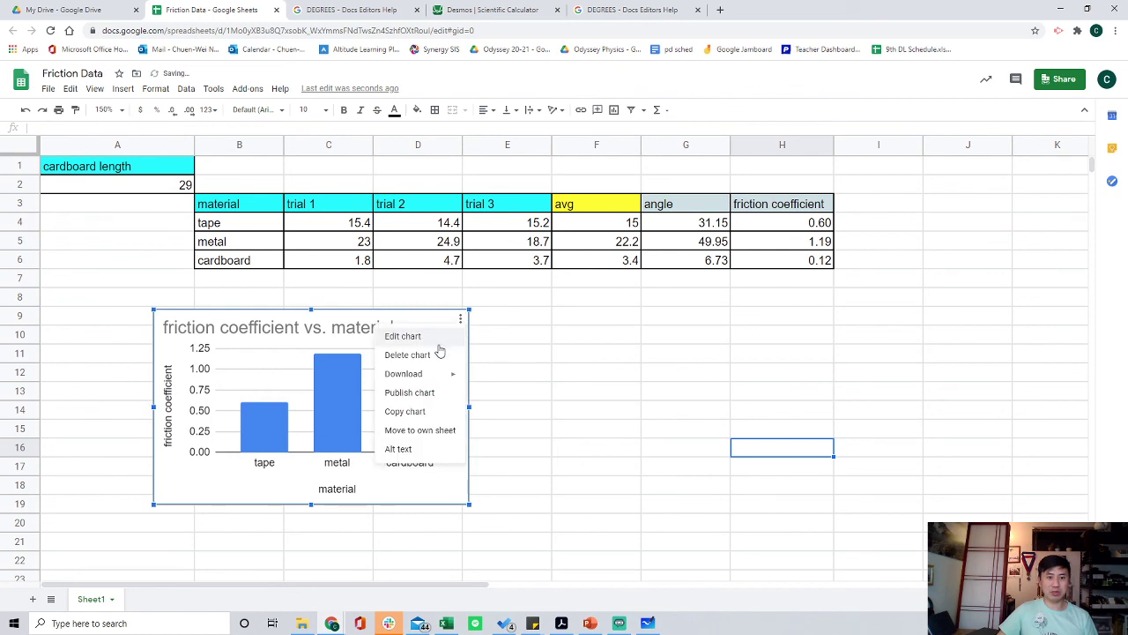
click(440, 340)
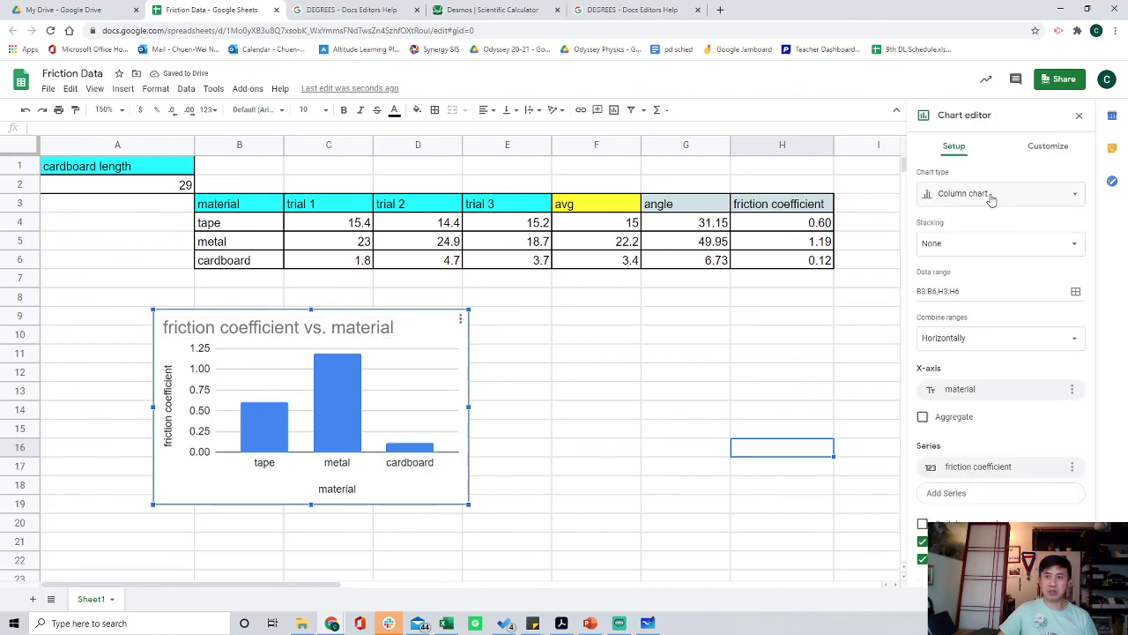
click(1050, 147)
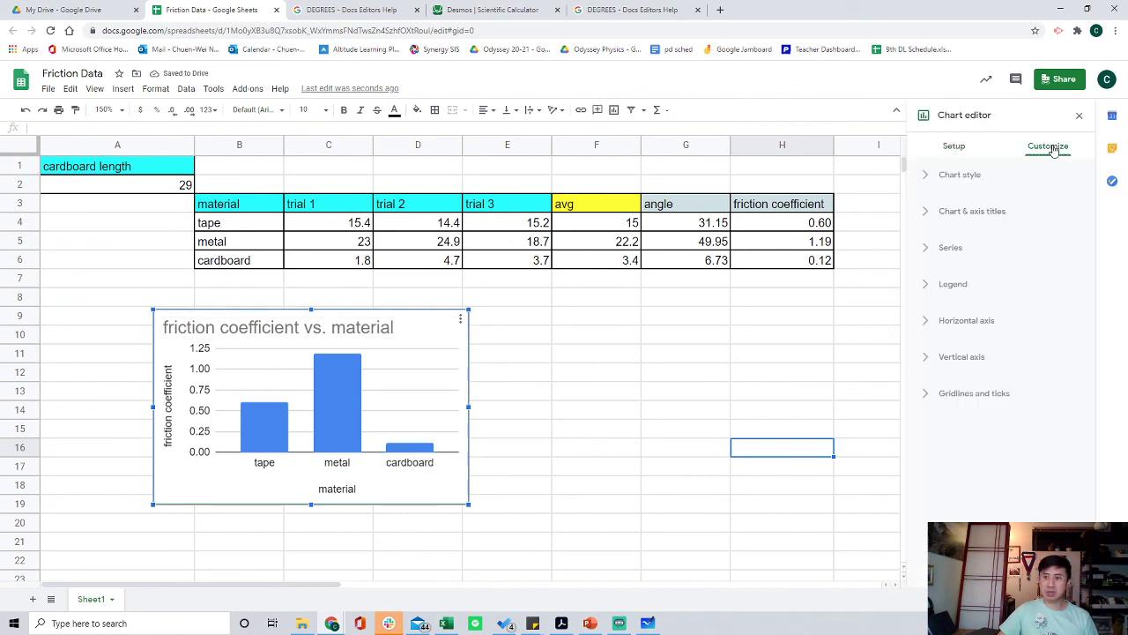
click(925, 213)
drag(1038, 298, 994, 301)
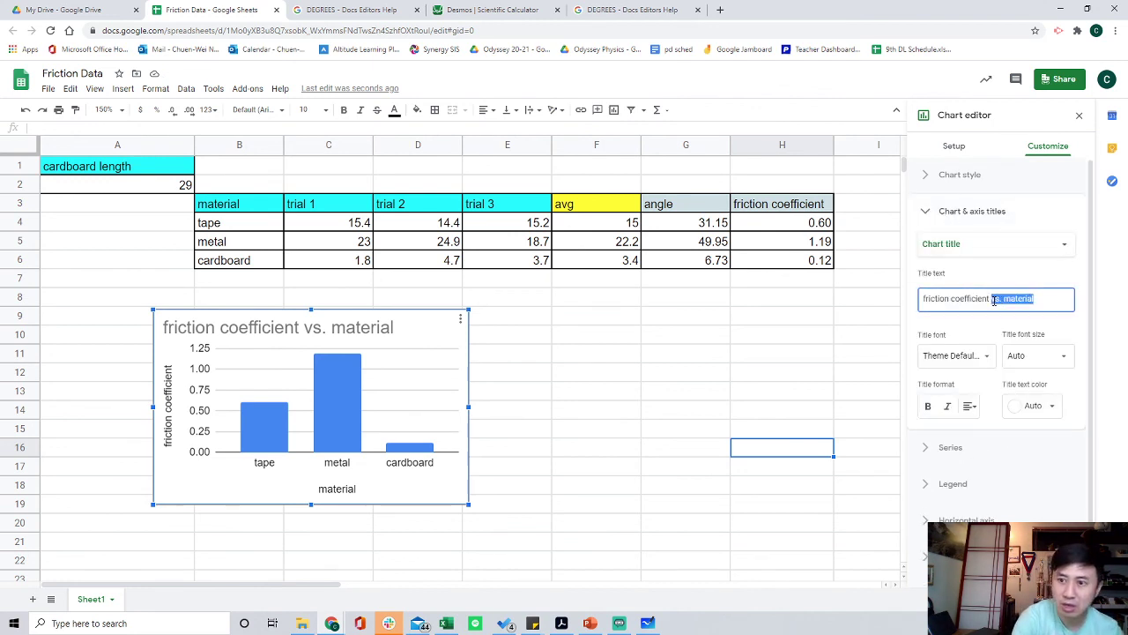
key(BackSpace)
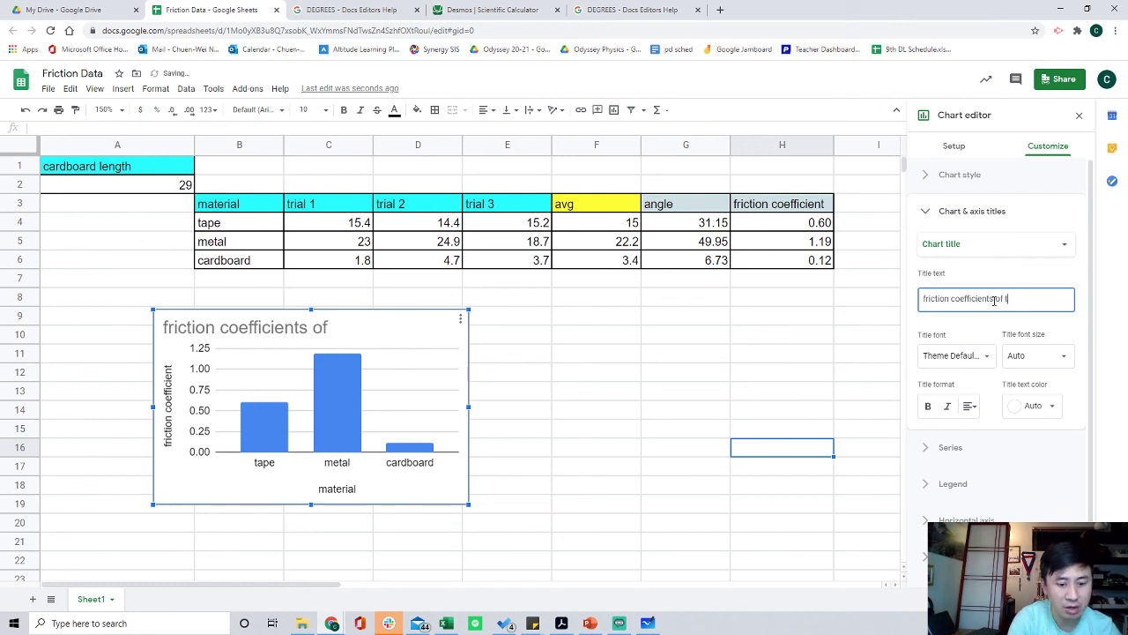
text(metal)
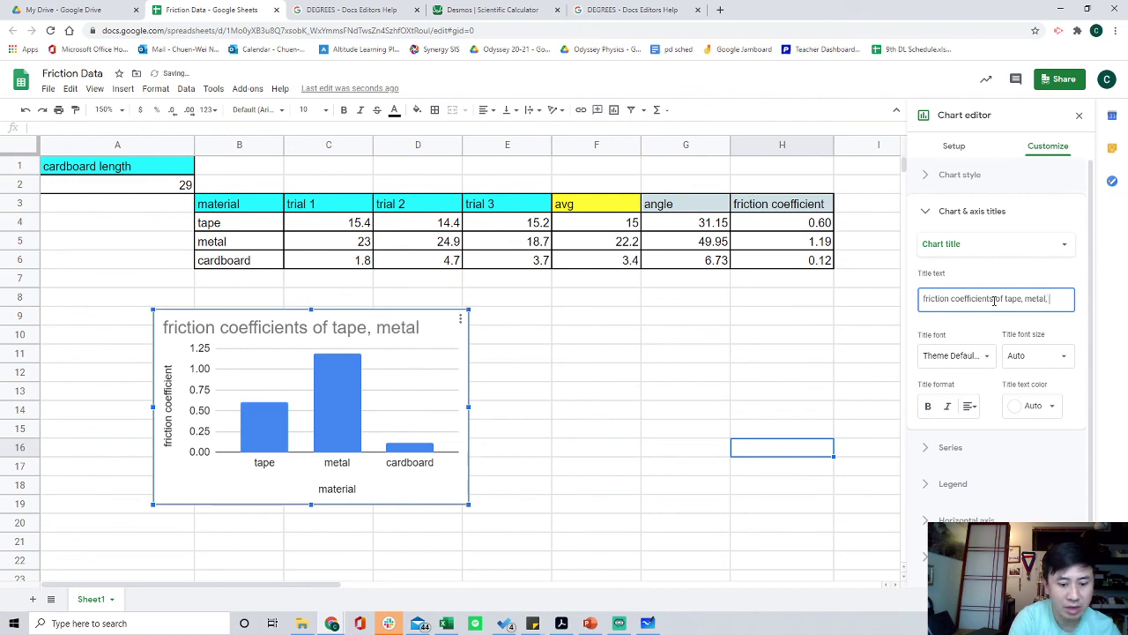
text(, ardboard.)
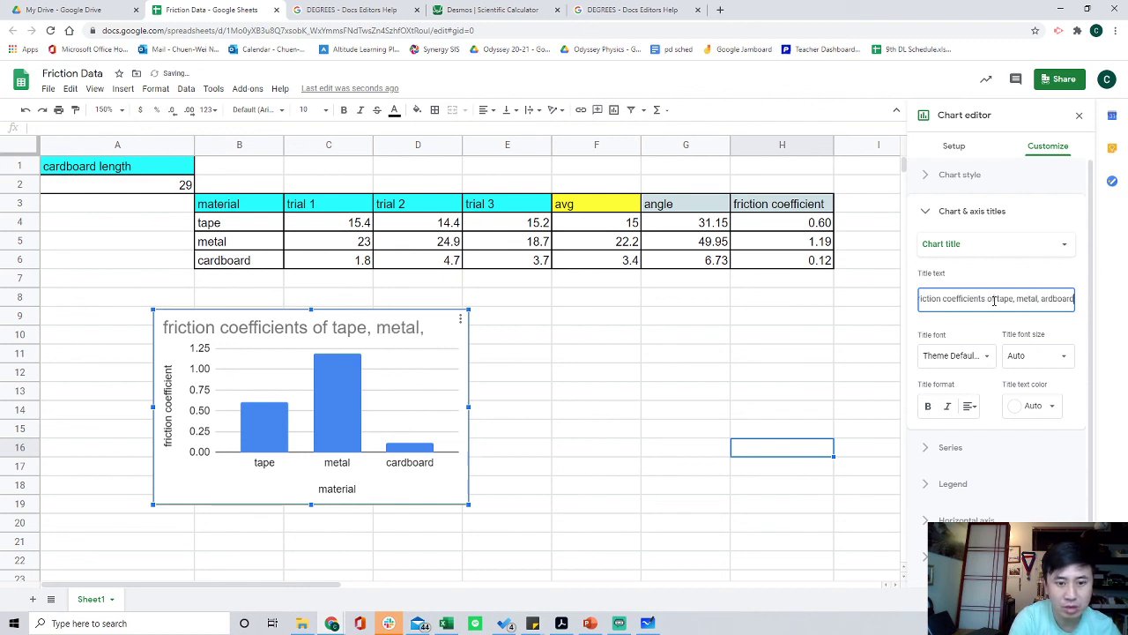
click(652, 353)
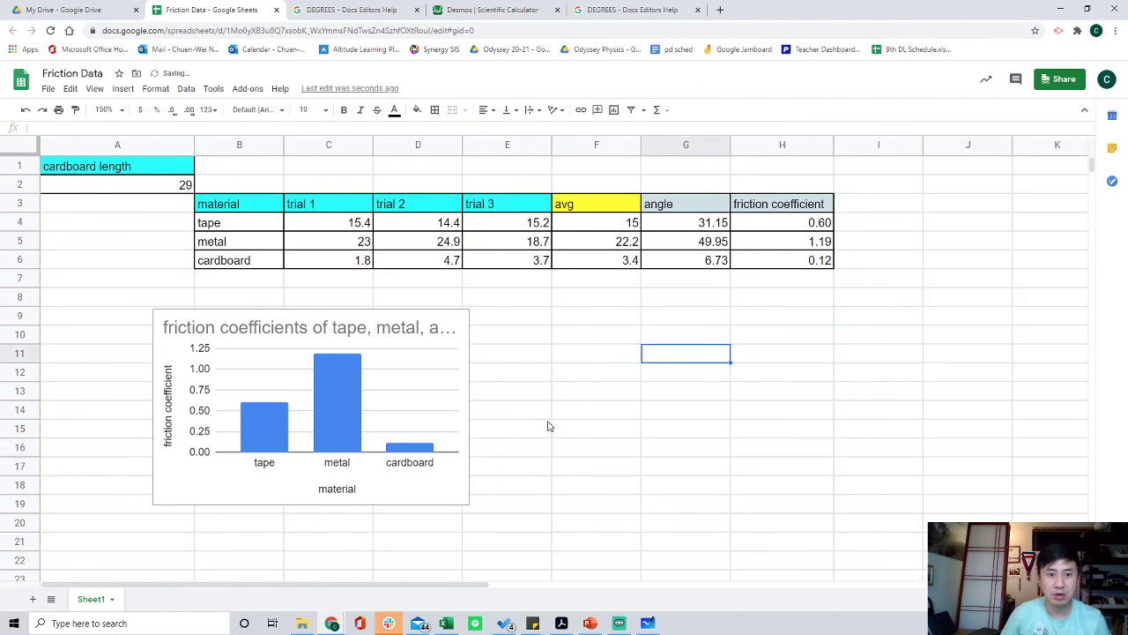
- Drag the chart's right edge wider so its full title shows, then select the table B3:H6
click(462, 411)
drag(468, 407, 614, 406)
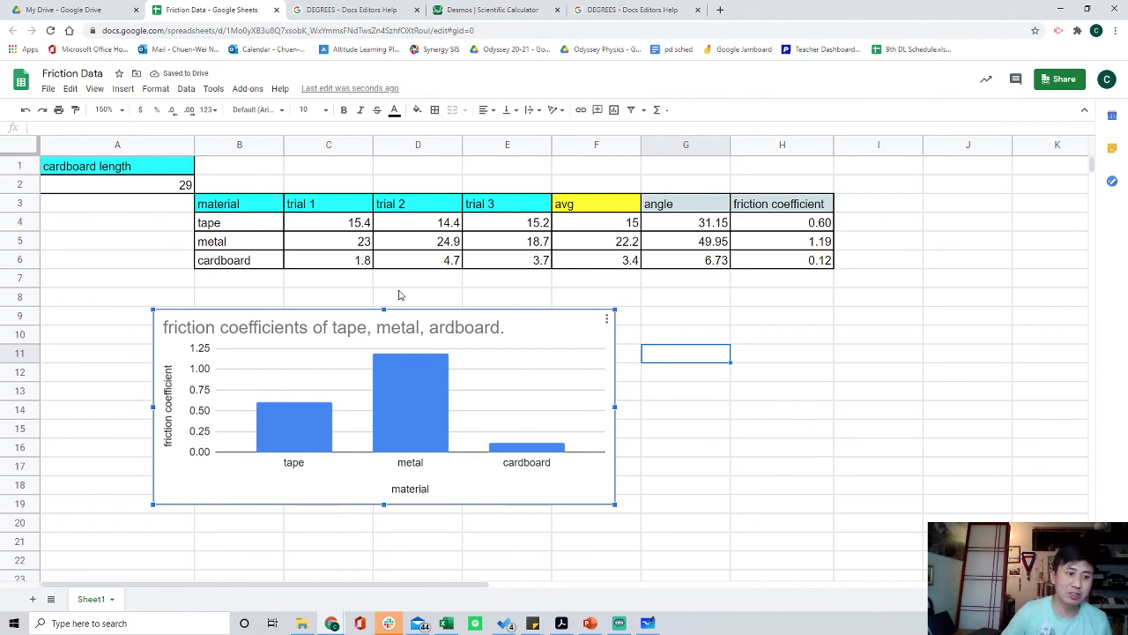
click(607, 319)
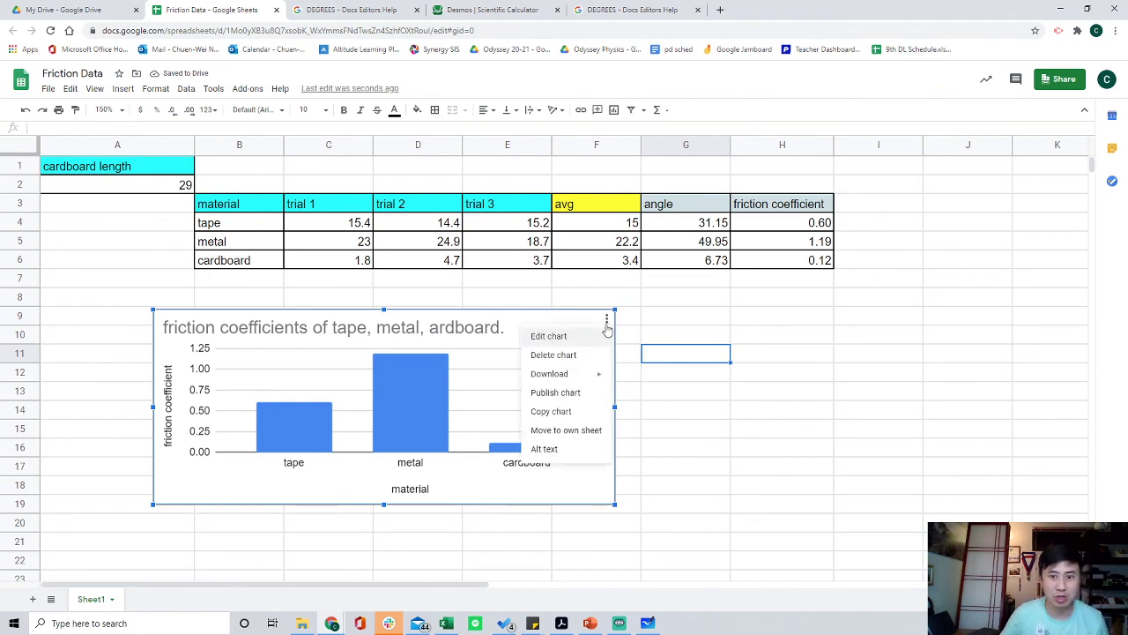
click(600, 412)
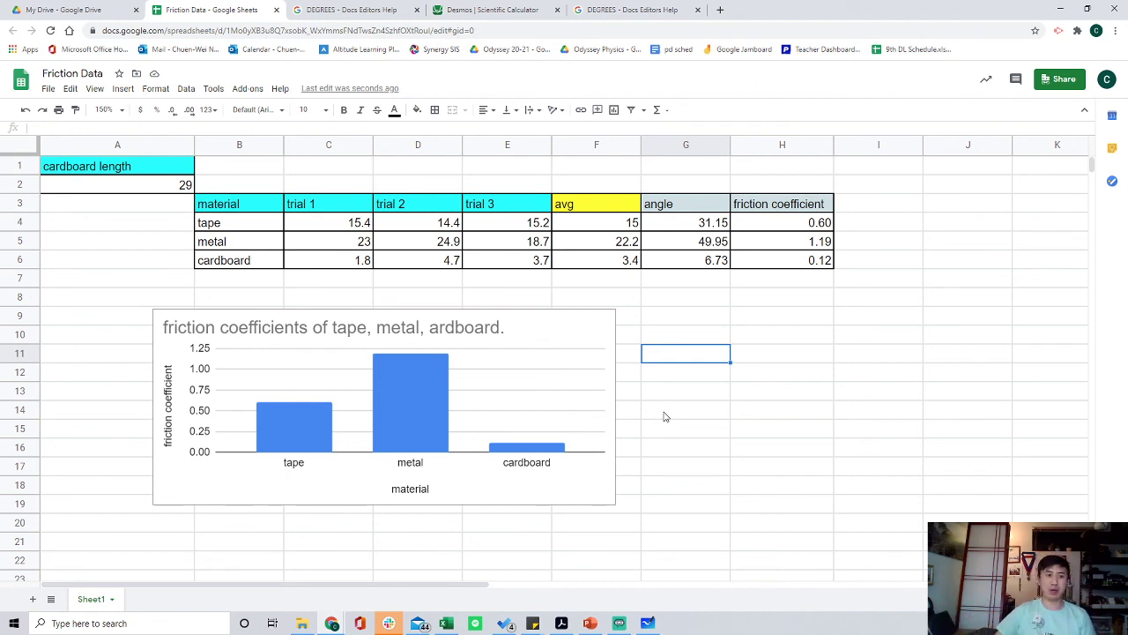
drag(264, 202, 777, 262)
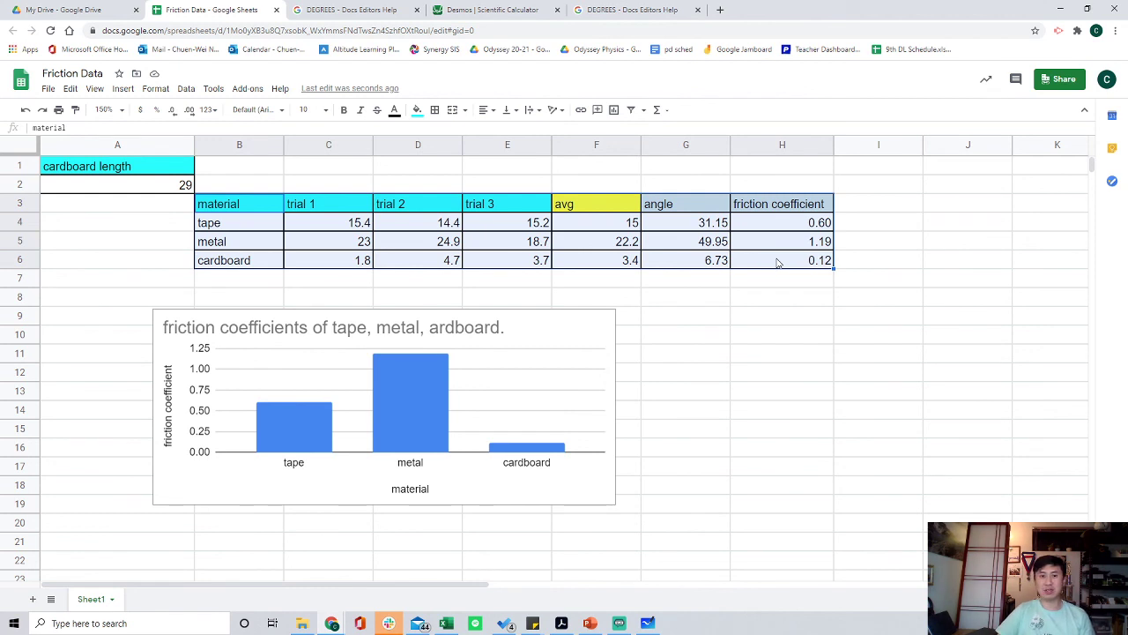